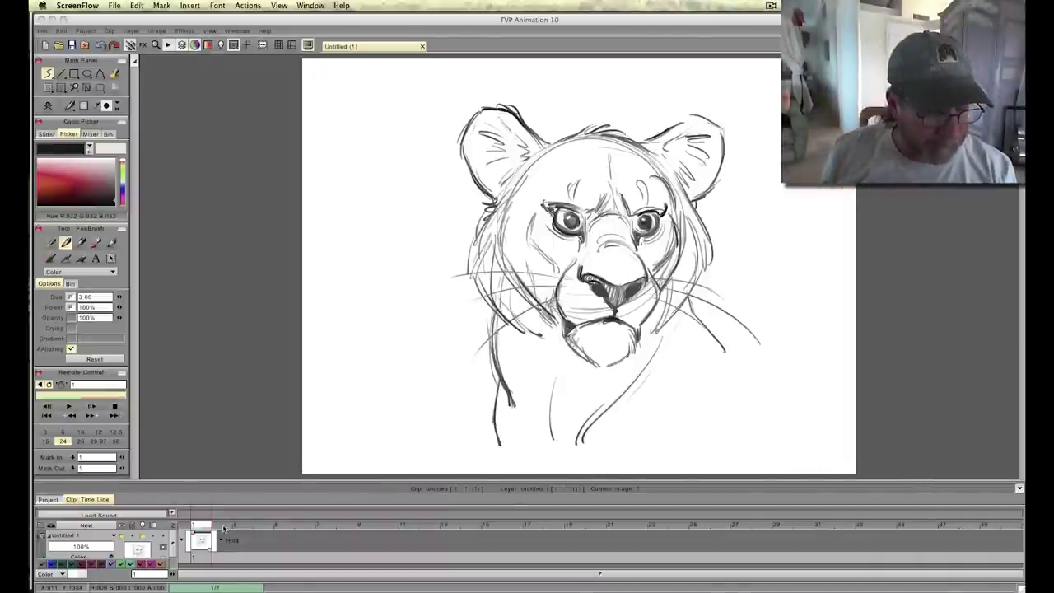
Add a second frame with the first drawing showing faintly beneath, and sketch a round head construction circle over the cat's face.
{"action": "left_click", "coordinate": [223, 528]}
{"action": "left_click", "coordinate": [49, 107]}
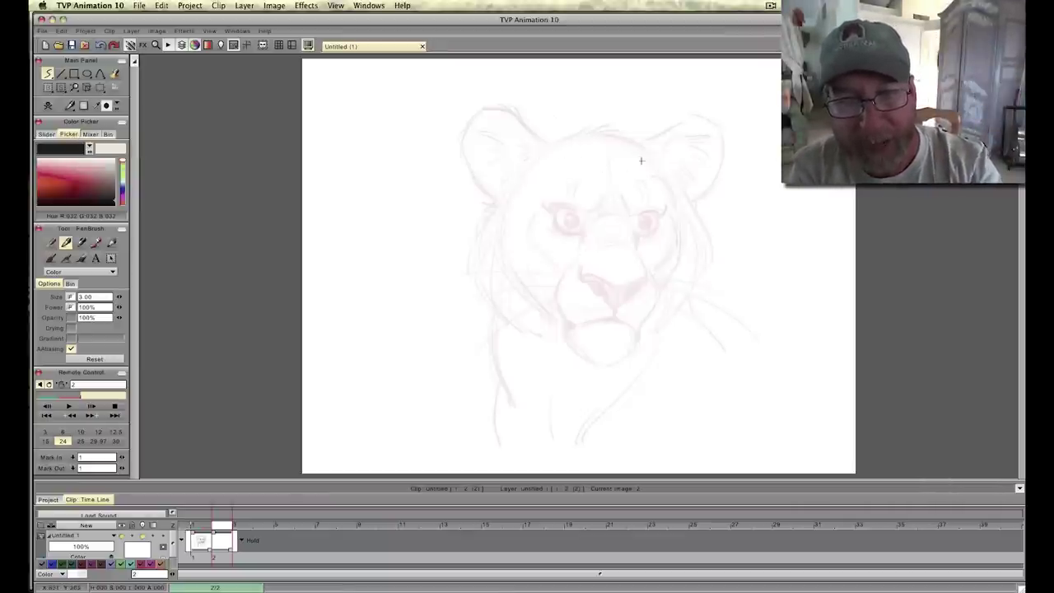
{"action": "mouse_move", "coordinate": [597, 151]}
{"action": "left_mouse_down"}
{"action": "mouse_move", "coordinate": [626, 160]}
{"action": "mouse_move", "coordinate": [580, 142]}
{"action": "mouse_move", "coordinate": [638, 162]}
{"action": "mouse_move", "coordinate": [570, 147]}
{"action": "mouse_move", "coordinate": [597, 141]}
{"action": "mouse_move", "coordinate": [650, 175]}
{"action": "left_mouse_up"}
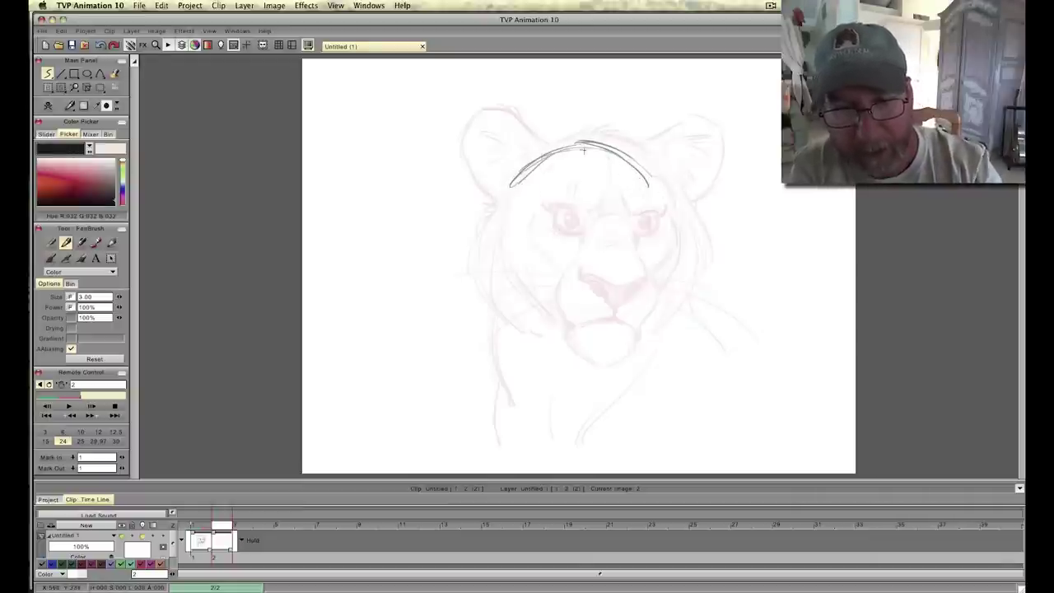
{"action": "mouse_move", "coordinate": [668, 214]}
{"action": "left_mouse_down"}
{"action": "mouse_move", "coordinate": [502, 296]}
{"action": "mouse_move", "coordinate": [667, 296]}
{"action": "mouse_move", "coordinate": [671, 247]}
{"action": "mouse_move", "coordinate": [489, 240]}
{"action": "mouse_move", "coordinate": [676, 239]}
{"action": "mouse_move", "coordinate": [652, 183]}
{"action": "mouse_move", "coordinate": [530, 169]}
{"action": "mouse_move", "coordinate": [493, 189]}
{"action": "mouse_move", "coordinate": [670, 265]}
{"action": "left_mouse_up"}
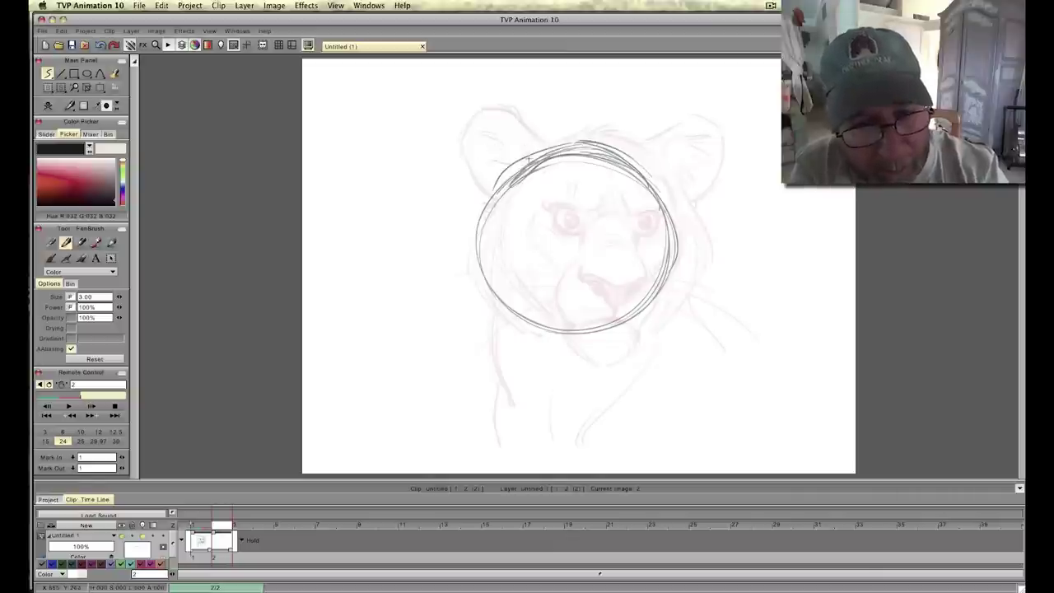
Sketch both ears on frame 2, lower and splayed farther outward than in the first drawing.
{"action": "mouse_move", "coordinate": [517, 162]}
{"action": "left_mouse_down"}
{"action": "mouse_move", "coordinate": [451, 146]}
{"action": "mouse_move", "coordinate": [429, 178]}
{"action": "mouse_move", "coordinate": [474, 220]}
{"action": "mouse_move", "coordinate": [458, 214]}
{"action": "left_mouse_up"}
{"action": "mouse_move", "coordinate": [637, 154]}
{"action": "left_mouse_down"}
{"action": "mouse_move", "coordinate": [690, 141]}
{"action": "mouse_move", "coordinate": [717, 150]}
{"action": "mouse_move", "coordinate": [726, 163]}
{"action": "mouse_move", "coordinate": [690, 219]}
{"action": "left_mouse_up"}
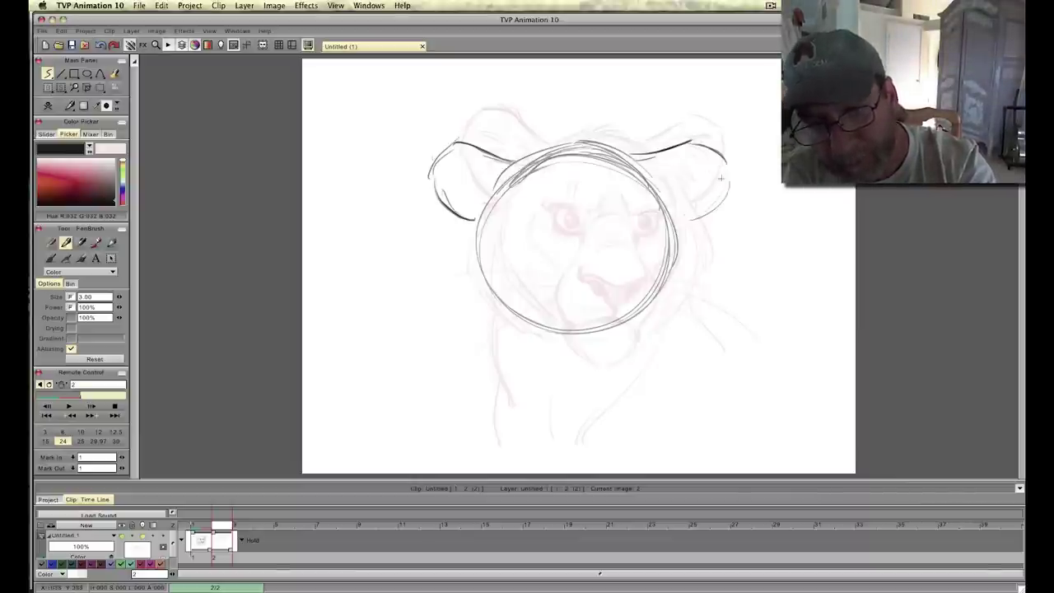
{"action": "left_click_drag", "start_coordinate": [723, 181], "coordinate": [678, 218]}
{"action": "left_click_drag", "start_coordinate": [714, 156], "coordinate": [722, 188]}
{"action": "left_click_drag", "start_coordinate": [678, 139], "coordinate": [727, 170]}
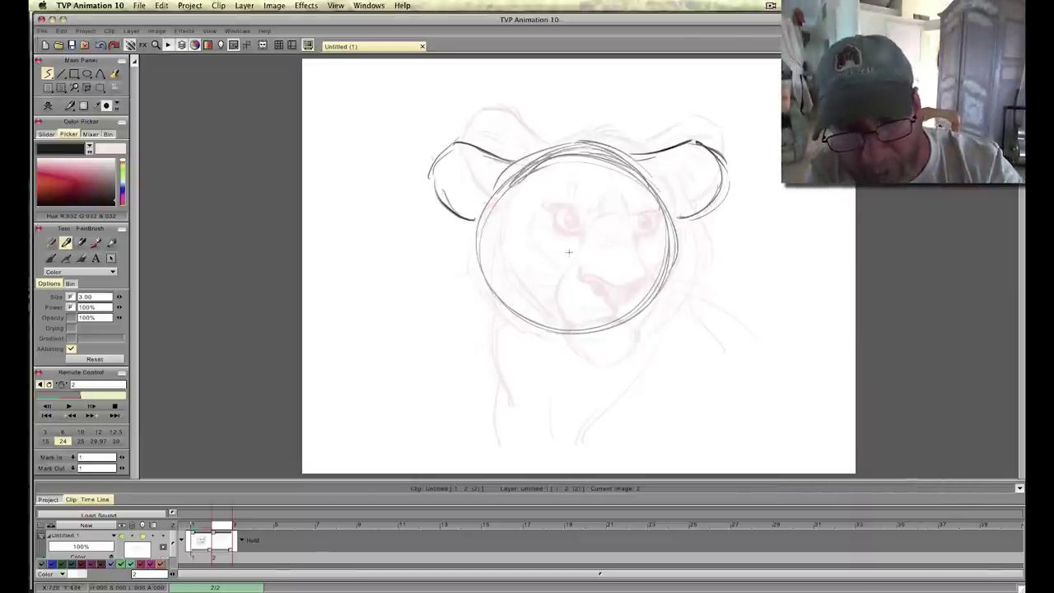
Draw the forehead centre line and the furrowed brows angling down toward the bridge of the nose.
{"action": "left_click_drag", "start_coordinate": [584, 172], "coordinate": [593, 200]}
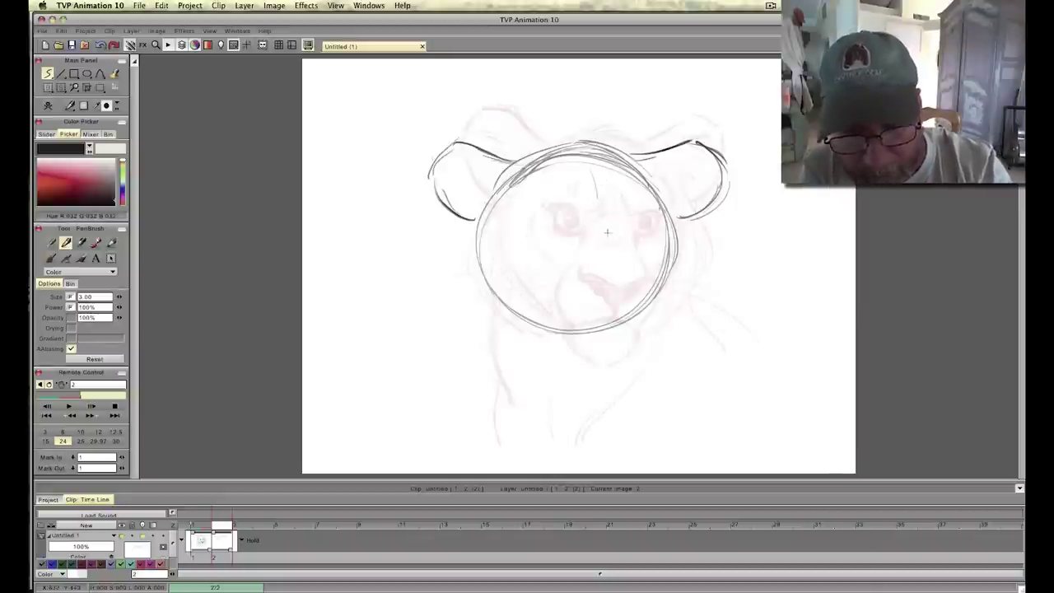
{"action": "mouse_move", "coordinate": [652, 214]}
{"action": "left_mouse_down"}
{"action": "mouse_move", "coordinate": [614, 228]}
{"action": "mouse_move", "coordinate": [608, 219]}
{"action": "mouse_move", "coordinate": [611, 228]}
{"action": "mouse_move", "coordinate": [658, 221]}
{"action": "mouse_move", "coordinate": [577, 233]}
{"action": "left_mouse_up"}
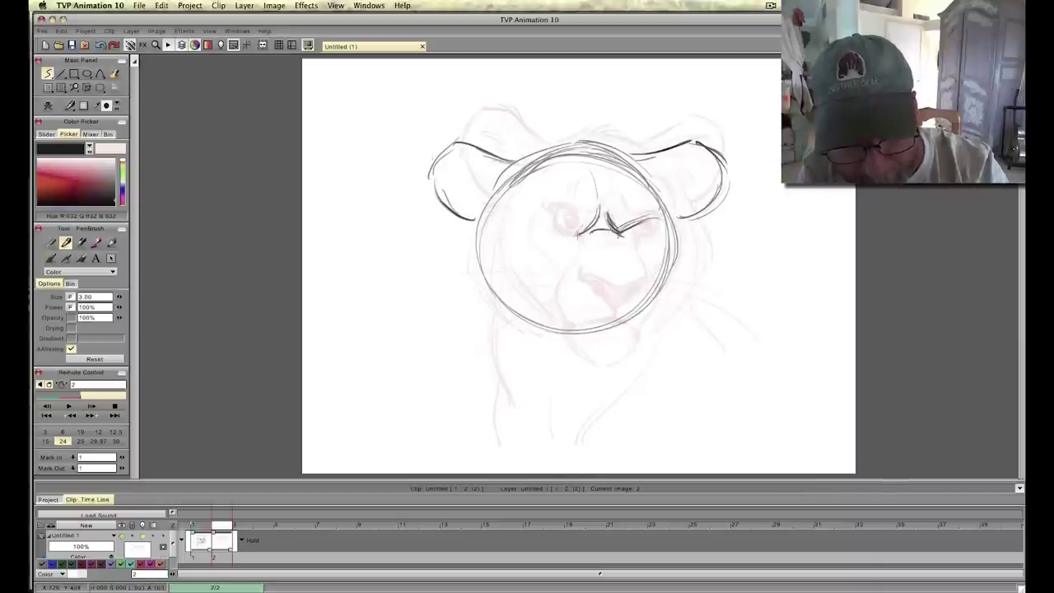
{"action": "left_click_drag", "start_coordinate": [598, 196], "coordinate": [602, 226]}
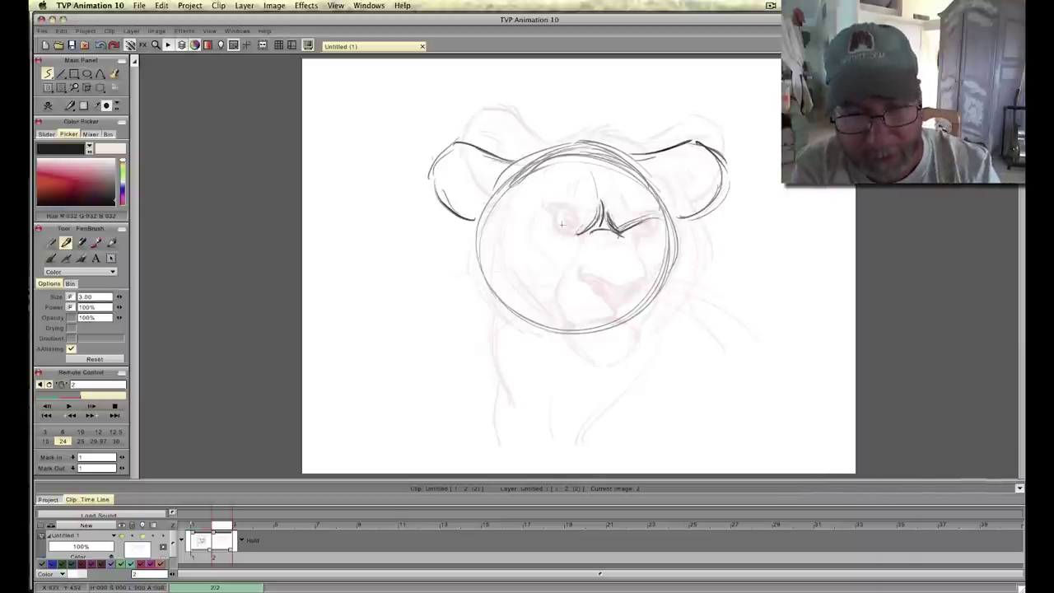
{"action": "mouse_move", "coordinate": [534, 221]}
{"action": "left_mouse_down"}
{"action": "mouse_move", "coordinate": [579, 234]}
{"action": "mouse_move", "coordinate": [517, 225]}
{"action": "left_mouse_up"}
{"action": "left_click_drag", "start_coordinate": [624, 233], "coordinate": [665, 216]}
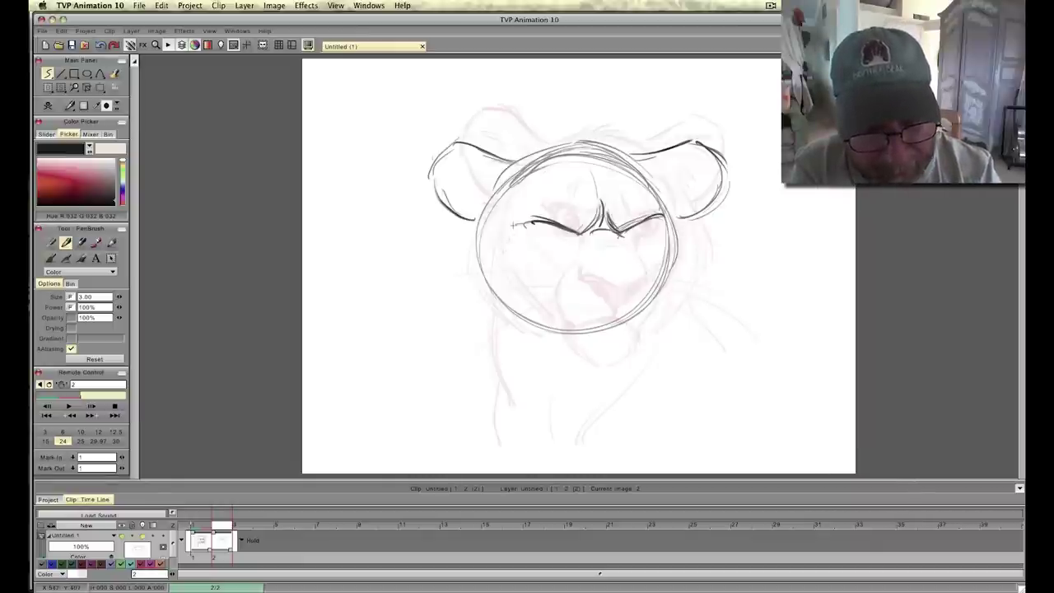
Draw the angular cheek contours below the outer end of each brow.
{"action": "mouse_move", "coordinate": [513, 227]}
{"action": "left_mouse_down"}
{"action": "mouse_move", "coordinate": [510, 258]}
{"action": "mouse_move", "coordinate": [540, 282]}
{"action": "left_mouse_up"}
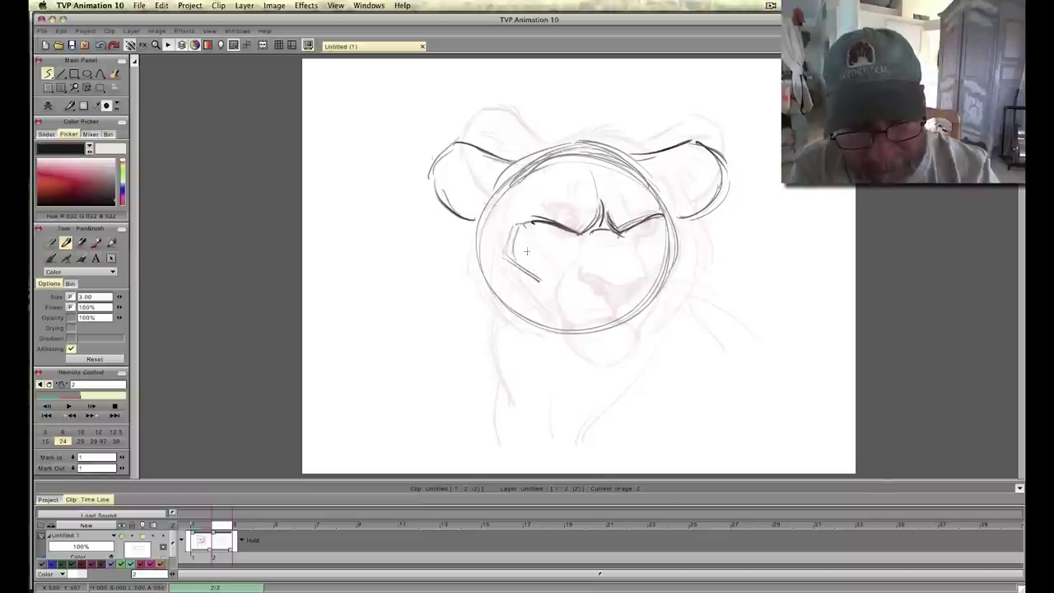
{"action": "mouse_move", "coordinate": [672, 222]}
{"action": "left_mouse_down"}
{"action": "mouse_move", "coordinate": [668, 252]}
{"action": "mouse_move", "coordinate": [645, 274]}
{"action": "left_mouse_up"}
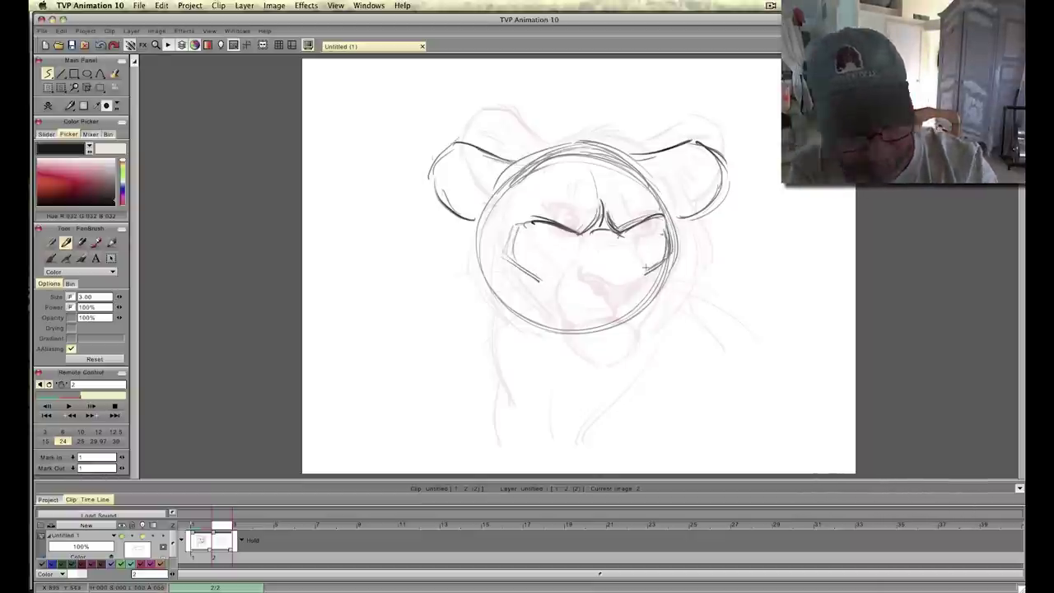
{"action": "left_click", "coordinate": [205, 525]}
{"action": "mouse_move", "coordinate": [205, 525]}
{"action": "left_mouse_down"}
{"action": "mouse_move", "coordinate": [223, 526]}
{"action": "mouse_move", "coordinate": [205, 530]}
{"action": "left_mouse_up"}
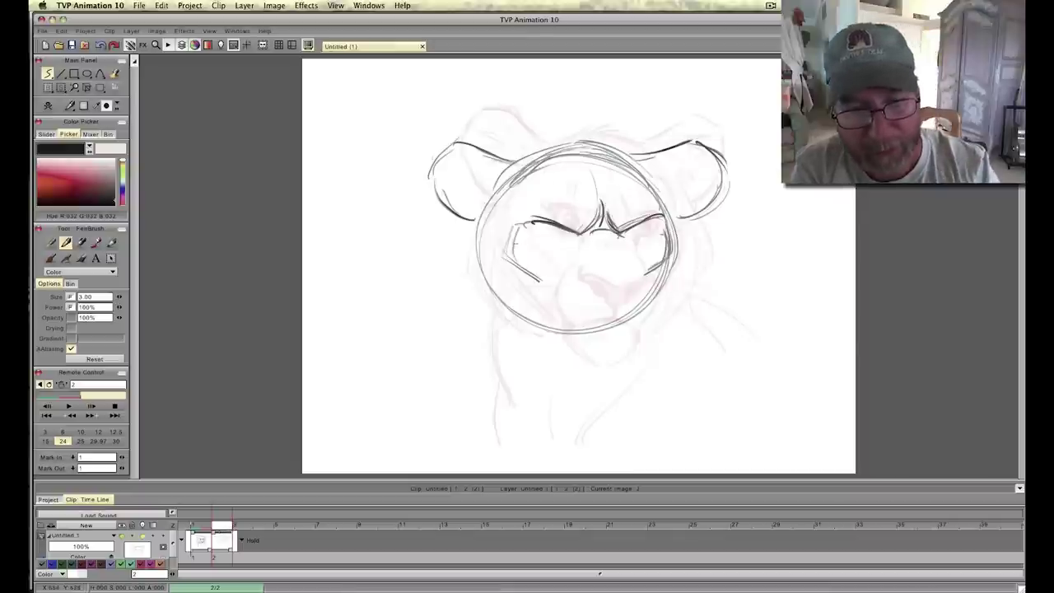
{"action": "left_click_drag", "start_coordinate": [510, 241], "coordinate": [525, 278]}
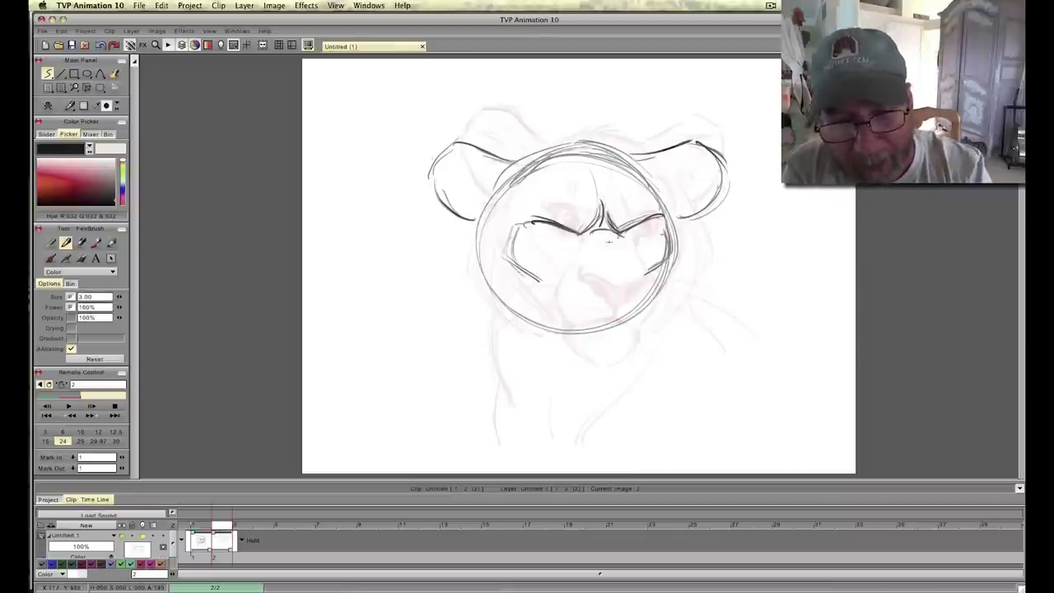
Draw the wrinkled nose bridge, rounded nose and V-shaped nostril outline, and compare the pose with frame 1.
{"action": "mouse_move", "coordinate": [619, 238]}
{"action": "left_mouse_down"}
{"action": "mouse_move", "coordinate": [585, 233]}
{"action": "mouse_move", "coordinate": [611, 235]}
{"action": "left_mouse_up"}
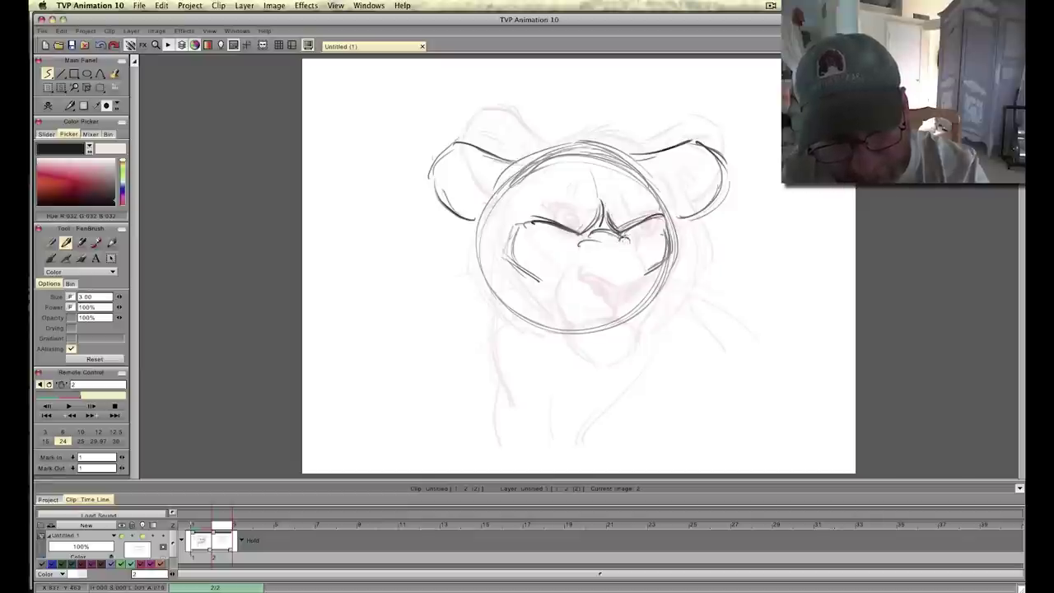
{"action": "mouse_move", "coordinate": [593, 242]}
{"action": "left_mouse_down"}
{"action": "mouse_move", "coordinate": [642, 274]}
{"action": "mouse_move", "coordinate": [580, 275]}
{"action": "mouse_move", "coordinate": [616, 297]}
{"action": "mouse_move", "coordinate": [578, 284]}
{"action": "mouse_move", "coordinate": [647, 285]}
{"action": "mouse_move", "coordinate": [619, 295]}
{"action": "mouse_move", "coordinate": [644, 279]}
{"action": "mouse_move", "coordinate": [612, 316]}
{"action": "left_mouse_up"}
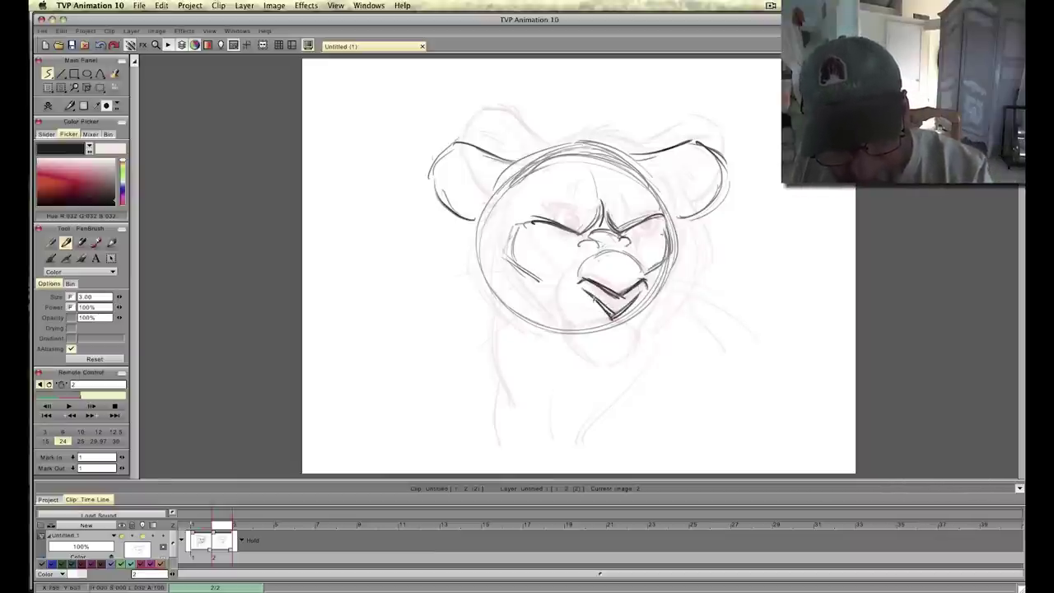
{"action": "left_click", "coordinate": [199, 528]}
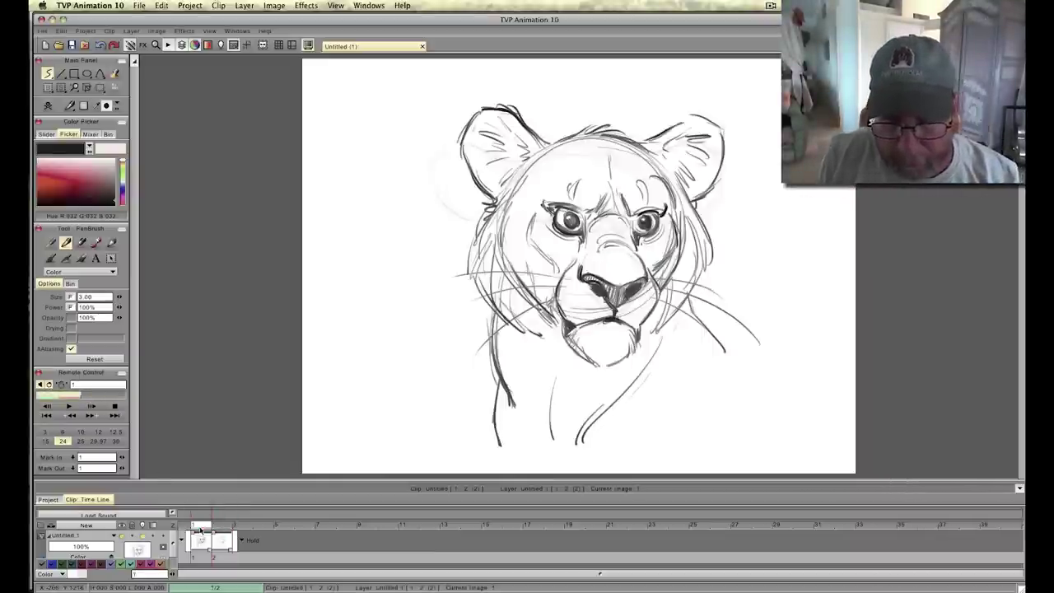
{"action": "left_click_drag", "start_coordinate": [200, 529], "coordinate": [223, 531]}
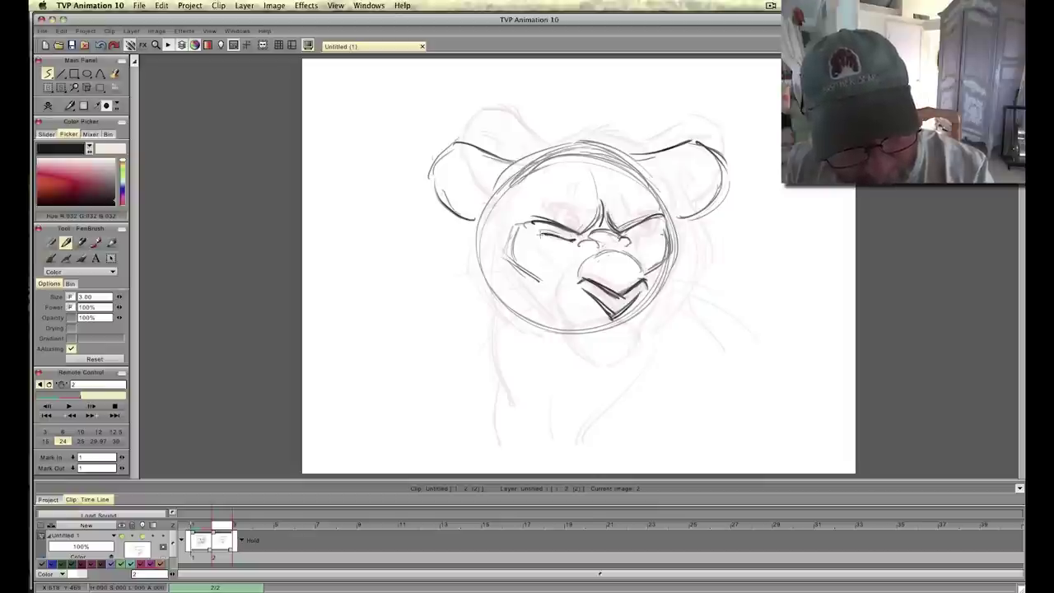
Draw both eyes squinted nearly shut beneath the brows and darken the creases beside the nose bridge.
{"action": "left_click_drag", "start_coordinate": [542, 239], "coordinate": [568, 244]}
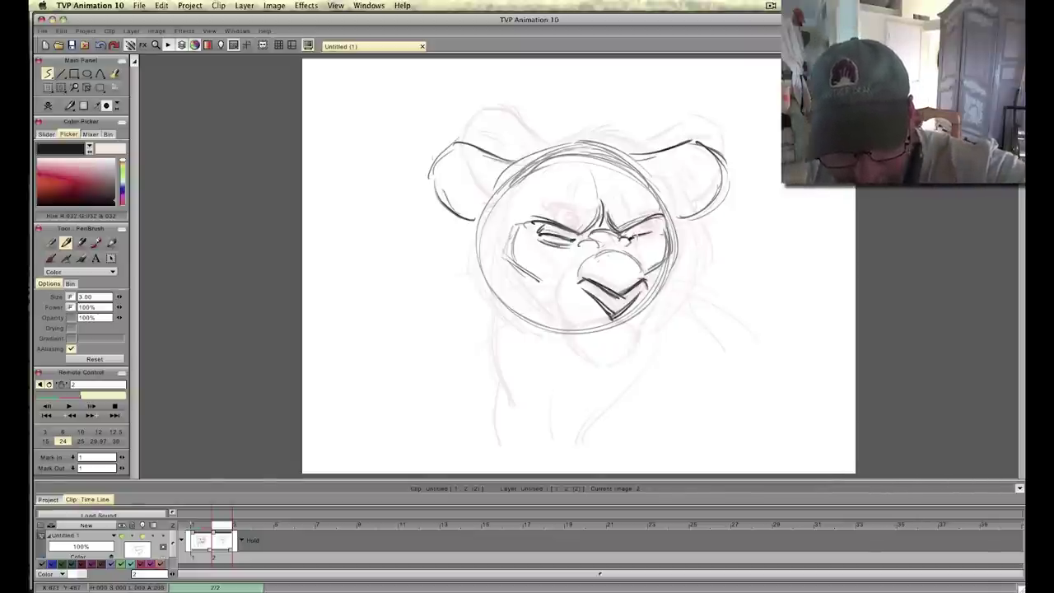
{"action": "left_click_drag", "start_coordinate": [654, 222], "coordinate": [658, 234]}
{"action": "left_click_drag", "start_coordinate": [512, 213], "coordinate": [520, 224]}
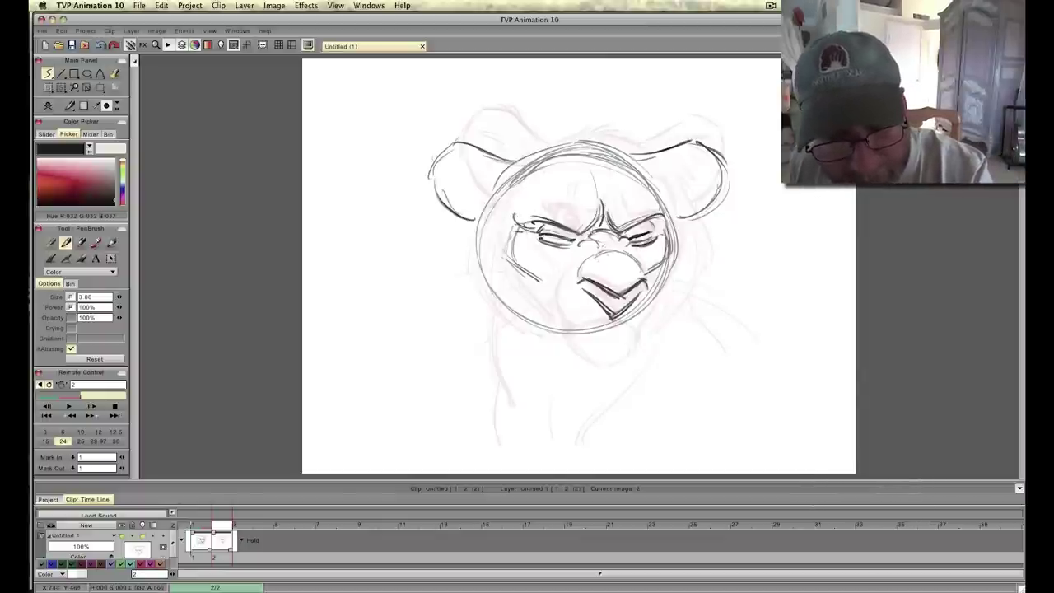
{"action": "mouse_move", "coordinate": [598, 240]}
{"action": "left_mouse_down"}
{"action": "mouse_move", "coordinate": [579, 247]}
{"action": "mouse_move", "coordinate": [626, 247]}
{"action": "left_mouse_up"}
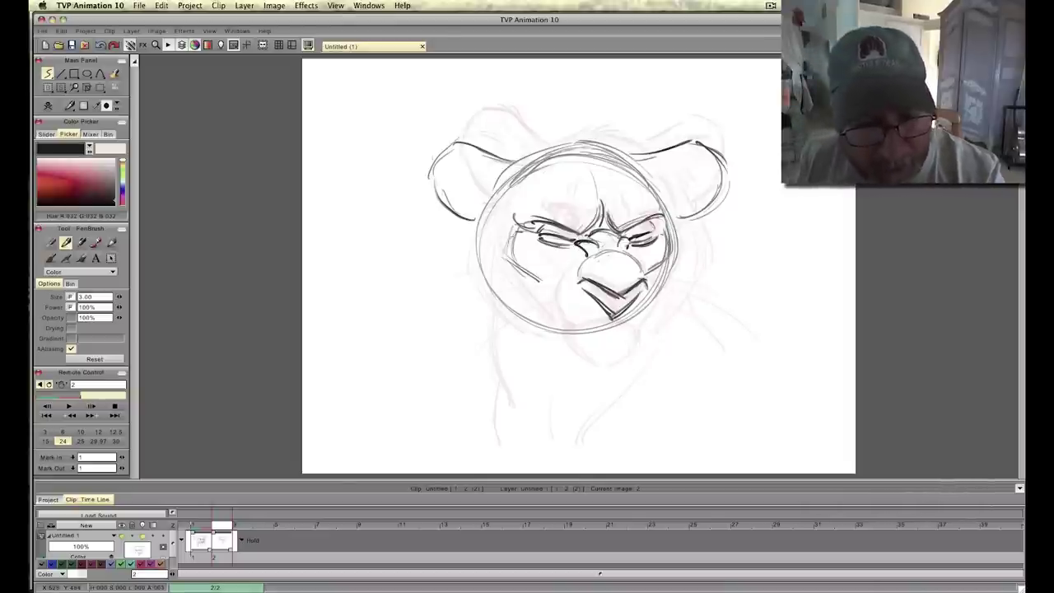
Darken the cheek and brow lines and add short frown wrinkles on the forehead above the brows.
{"action": "left_click_drag", "start_coordinate": [515, 230], "coordinate": [542, 282]}
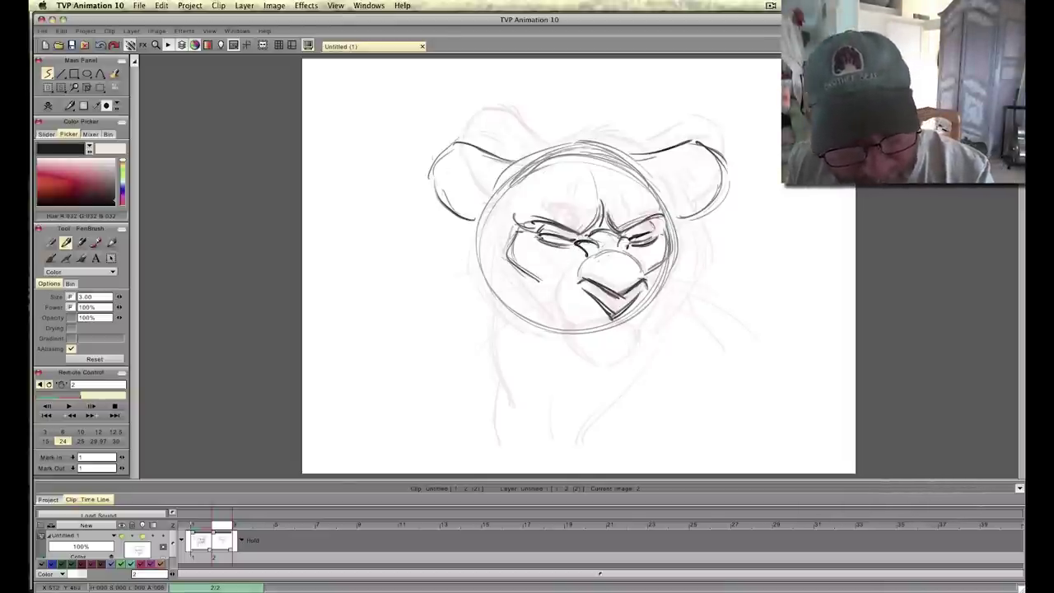
{"action": "left_click_drag", "start_coordinate": [637, 222], "coordinate": [659, 215]}
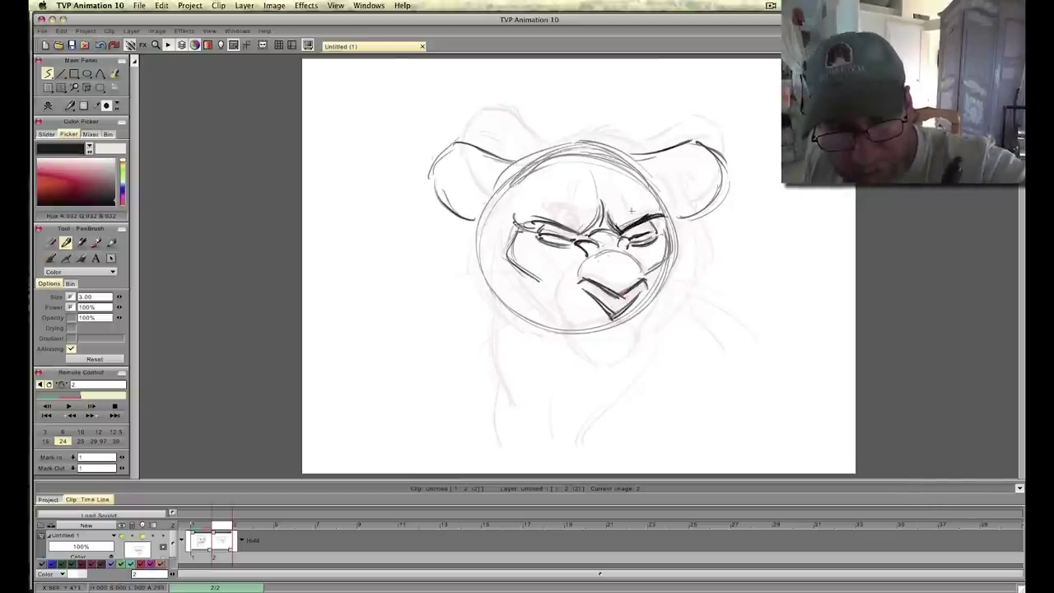
{"action": "mouse_move", "coordinate": [576, 228]}
{"action": "left_mouse_down"}
{"action": "mouse_move", "coordinate": [535, 220]}
{"action": "mouse_move", "coordinate": [578, 227]}
{"action": "left_mouse_up"}
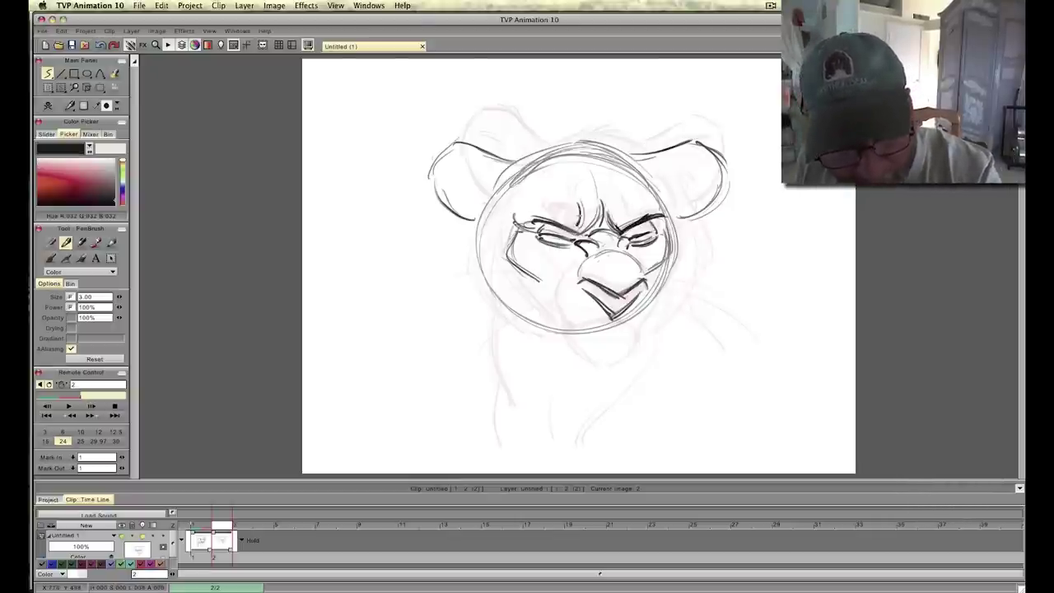
{"action": "left_click_drag", "start_coordinate": [617, 198], "coordinate": [625, 211]}
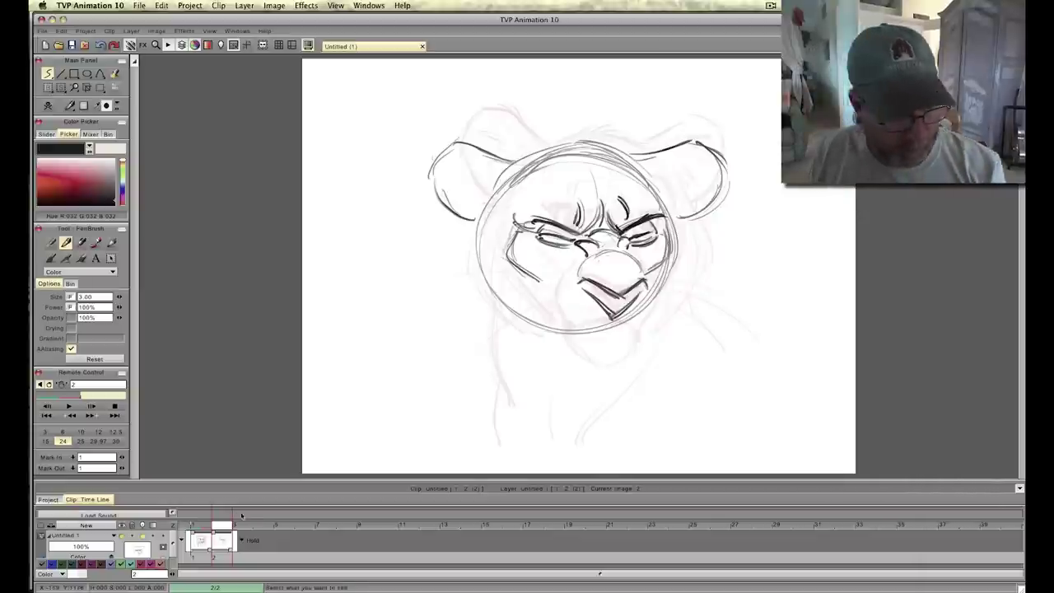
Flip between frames 1 and 2 to compare the expressions, and shade the nostrils and nose tip on frame 2.
{"action": "mouse_move", "coordinate": [219, 528]}
{"action": "left_mouse_down"}
{"action": "mouse_move", "coordinate": [198, 531]}
{"action": "mouse_move", "coordinate": [228, 533]}
{"action": "mouse_move", "coordinate": [203, 535]}
{"action": "left_mouse_up"}
{"action": "key", "text": "Right"}
{"action": "key", "text": "Left"}
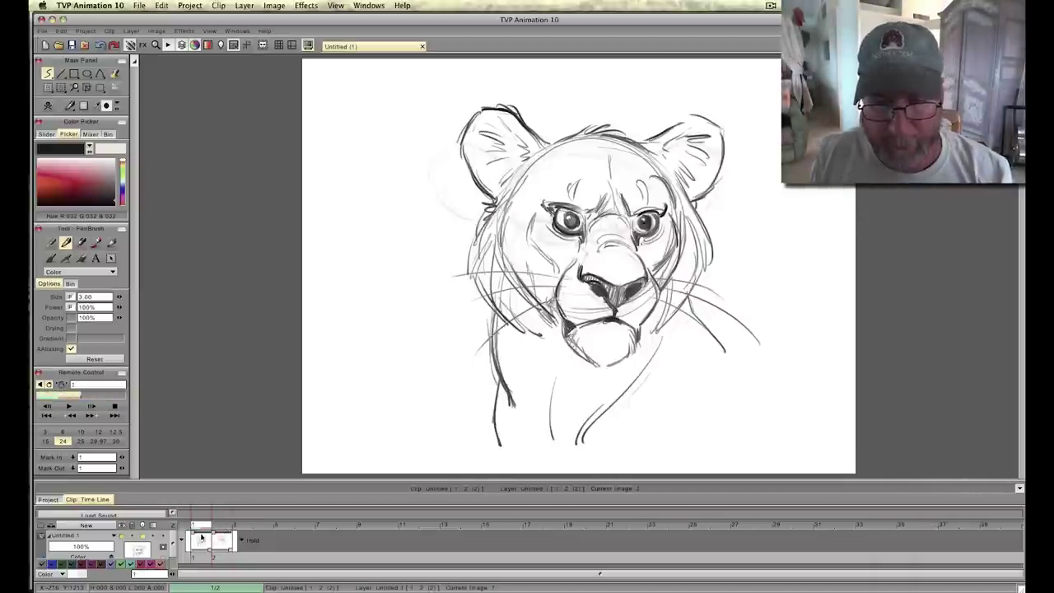
{"action": "key", "text": "Right"}
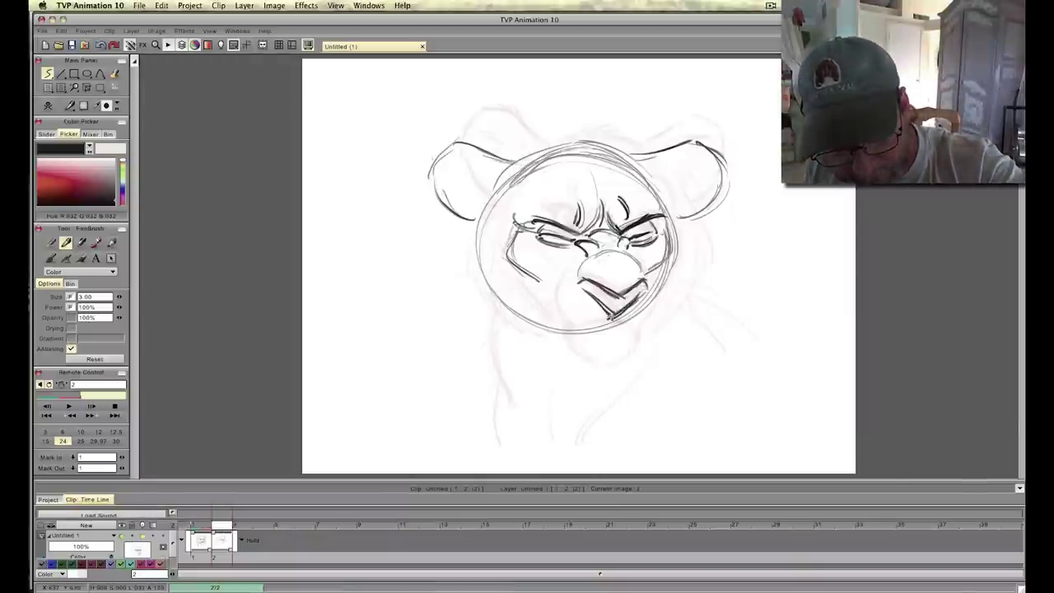
{"action": "mouse_move", "coordinate": [644, 285]}
{"action": "left_mouse_down"}
{"action": "mouse_move", "coordinate": [609, 320]}
{"action": "mouse_move", "coordinate": [621, 313]}
{"action": "mouse_move", "coordinate": [600, 293]}
{"action": "mouse_move", "coordinate": [627, 310]}
{"action": "left_mouse_up"}
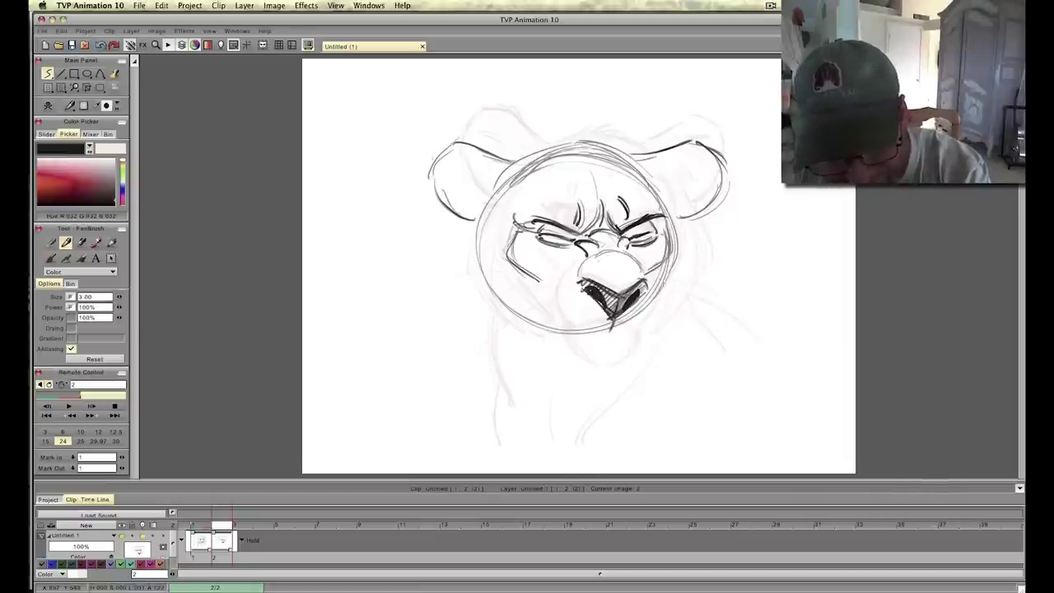
Draw the curved muzzle contours on both sides of the nose and flip between the two frames to check them.
{"action": "left_click_drag", "start_coordinate": [645, 265], "coordinate": [669, 300]}
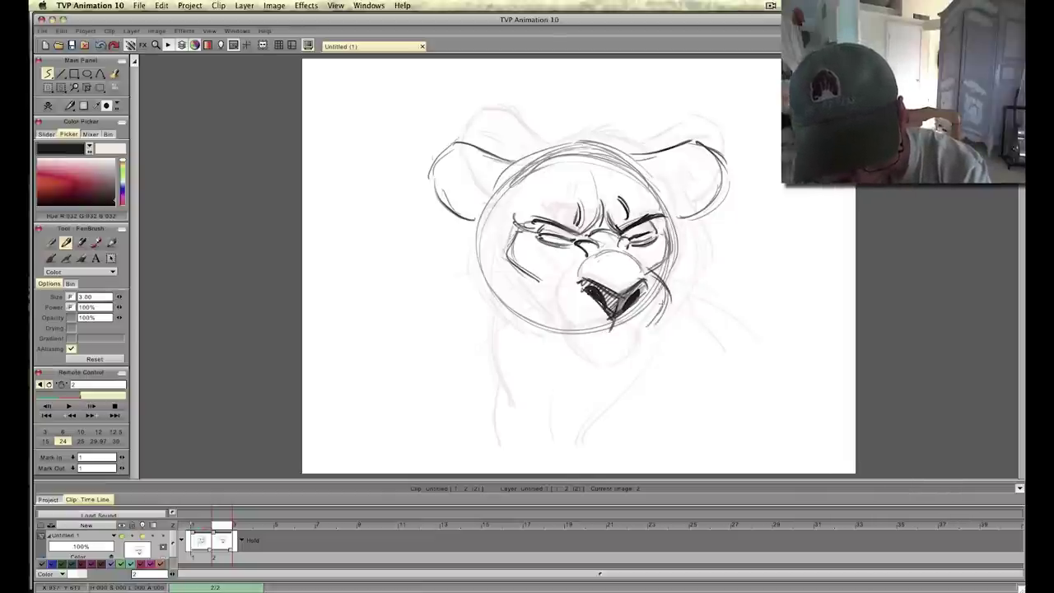
{"action": "mouse_move", "coordinate": [577, 262]}
{"action": "left_mouse_down"}
{"action": "mouse_move", "coordinate": [549, 284]}
{"action": "mouse_move", "coordinate": [563, 323]}
{"action": "left_mouse_up"}
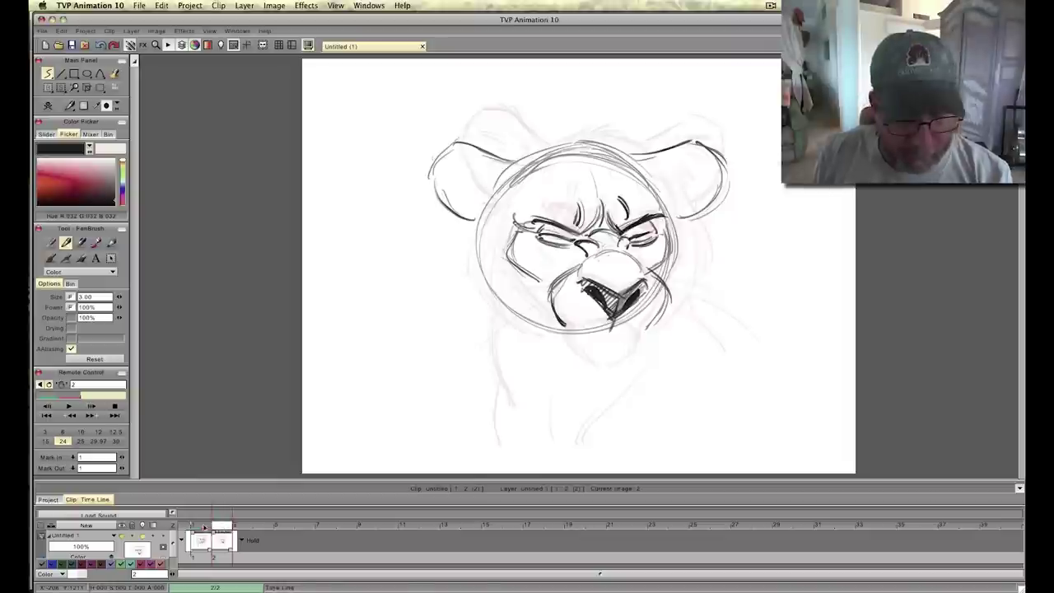
{"action": "mouse_move", "coordinate": [203, 530]}
{"action": "left_mouse_down"}
{"action": "mouse_move", "coordinate": [226, 529]}
{"action": "mouse_move", "coordinate": [200, 534]}
{"action": "left_mouse_up"}
{"action": "key", "text": "Right"}
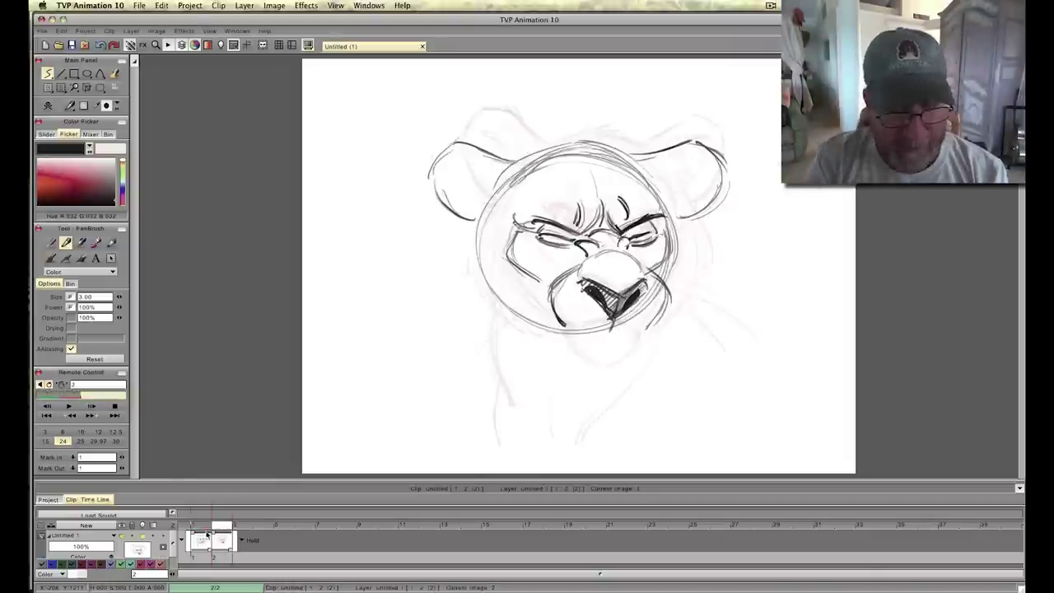
{"action": "key", "text": "Left"}
{"action": "key", "text": "Right"}
{"action": "key", "text": "Left"}
{"action": "key", "text": "Right"}
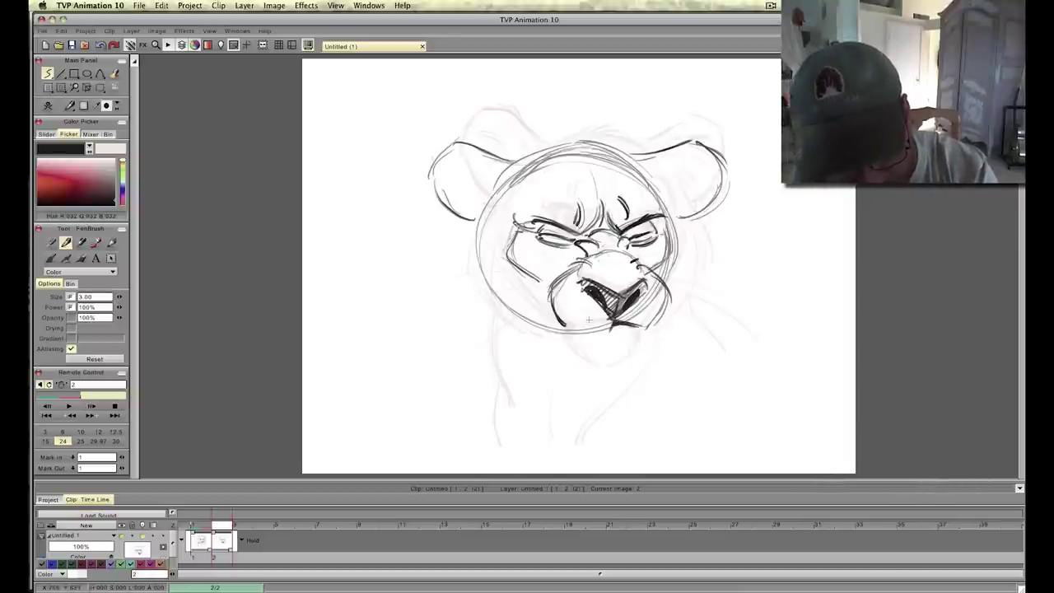
Draw the mouth line and rounded chin below the muzzle, and fill in the dark mouth corner.
{"action": "left_click_drag", "start_coordinate": [612, 321], "coordinate": [564, 328]}
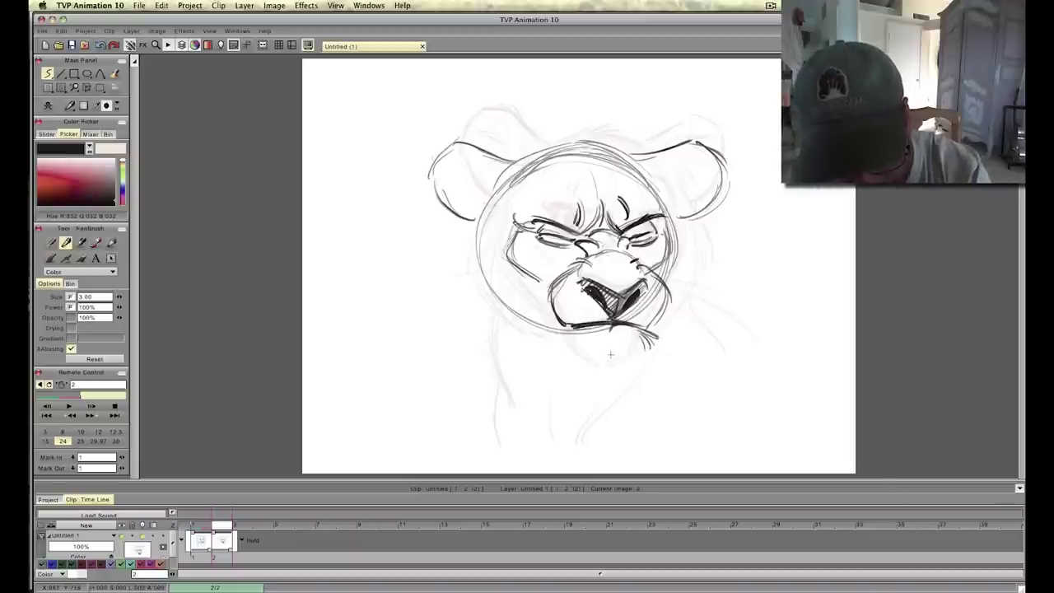
{"action": "left_click_drag", "start_coordinate": [635, 349], "coordinate": [566, 366]}
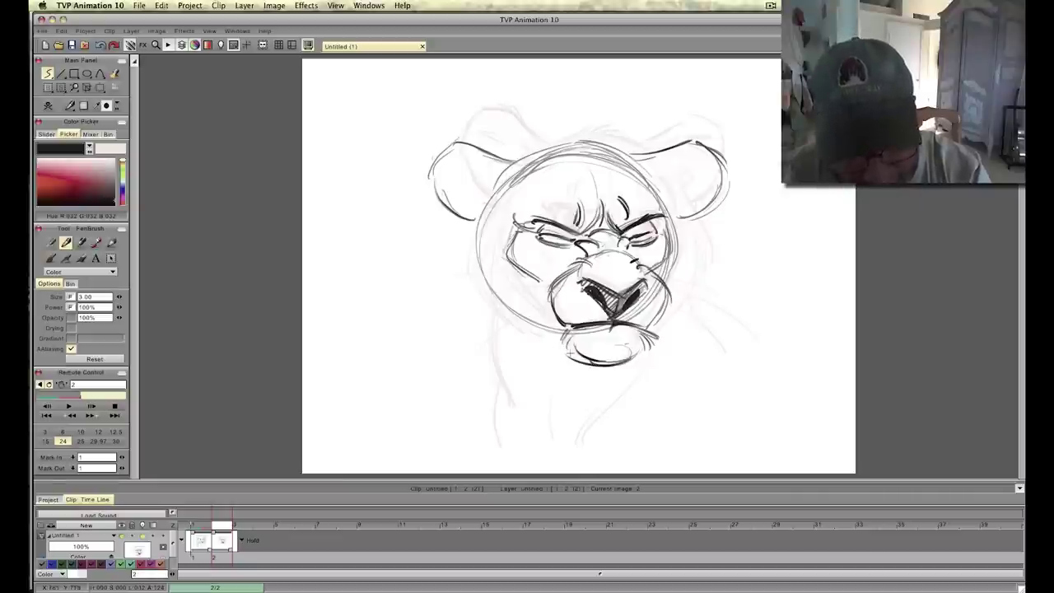
{"action": "left_click_drag", "start_coordinate": [568, 324], "coordinate": [555, 345]}
{"action": "left_click_drag", "start_coordinate": [637, 328], "coordinate": [649, 339]}
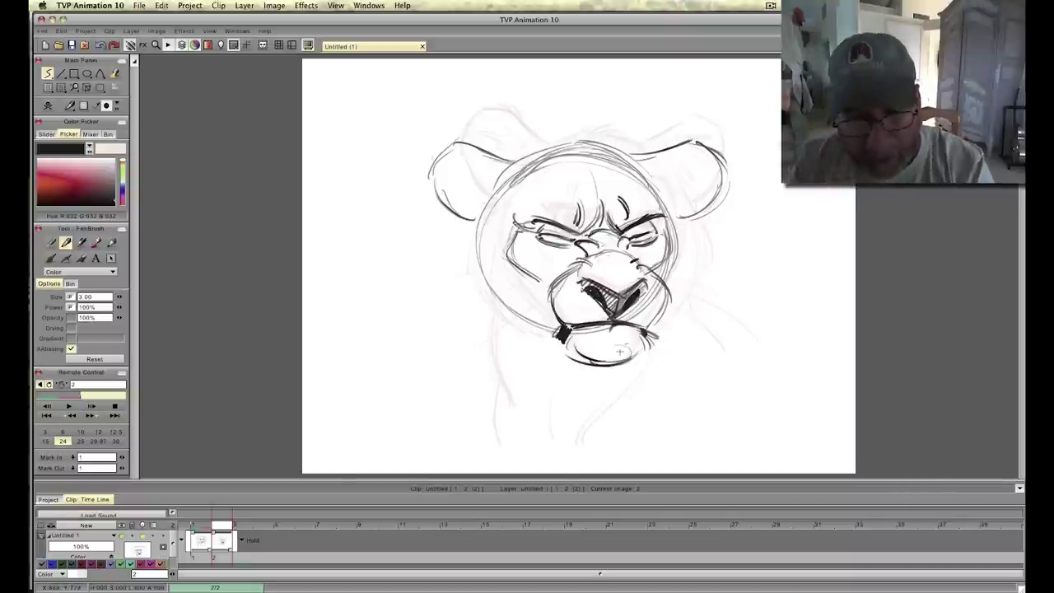
{"action": "left_click_drag", "start_coordinate": [592, 360], "coordinate": [624, 363]}
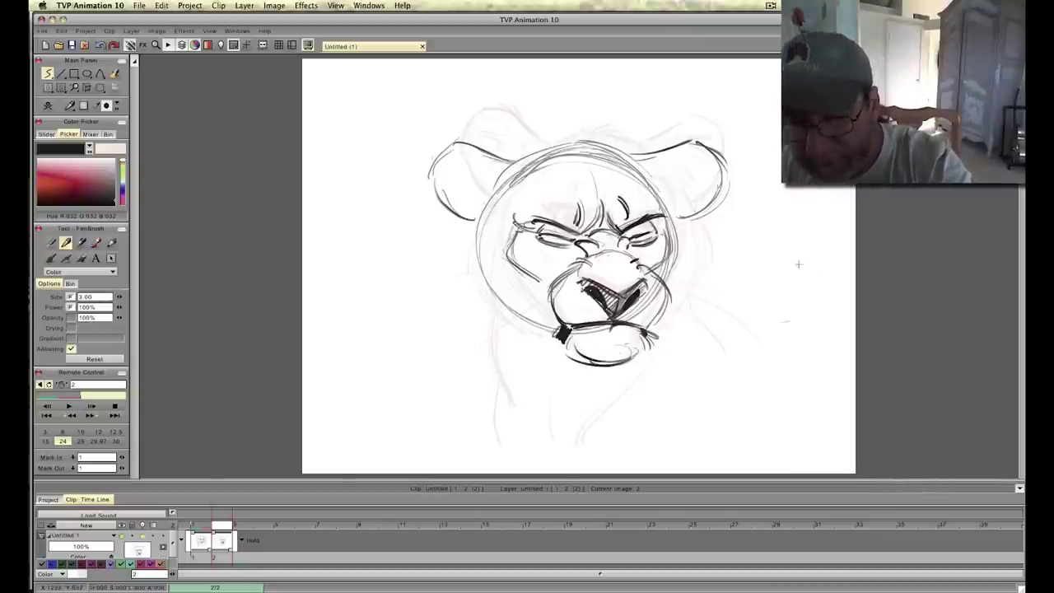
Sketch two small construction heads with muzzle shapes, one tall and one flattened, in the blank area beside the cat's head.
{"action": "mouse_move", "coordinate": [772, 273]}
{"action": "left_mouse_down"}
{"action": "mouse_move", "coordinate": [770, 350]}
{"action": "mouse_move", "coordinate": [756, 298]}
{"action": "mouse_move", "coordinate": [796, 313]}
{"action": "mouse_move", "coordinate": [766, 340]}
{"action": "mouse_move", "coordinate": [810, 340]}
{"action": "left_mouse_up"}
{"action": "mouse_move", "coordinate": [774, 359]}
{"action": "left_mouse_down"}
{"action": "mouse_move", "coordinate": [810, 352]}
{"action": "mouse_move", "coordinate": [795, 360]}
{"action": "left_mouse_up"}
{"action": "mouse_move", "coordinate": [770, 398]}
{"action": "left_mouse_down"}
{"action": "mouse_move", "coordinate": [731, 405]}
{"action": "mouse_move", "coordinate": [795, 434]}
{"action": "mouse_move", "coordinate": [827, 423]}
{"action": "mouse_move", "coordinate": [806, 391]}
{"action": "mouse_move", "coordinate": [783, 396]}
{"action": "mouse_move", "coordinate": [765, 433]}
{"action": "left_mouse_up"}
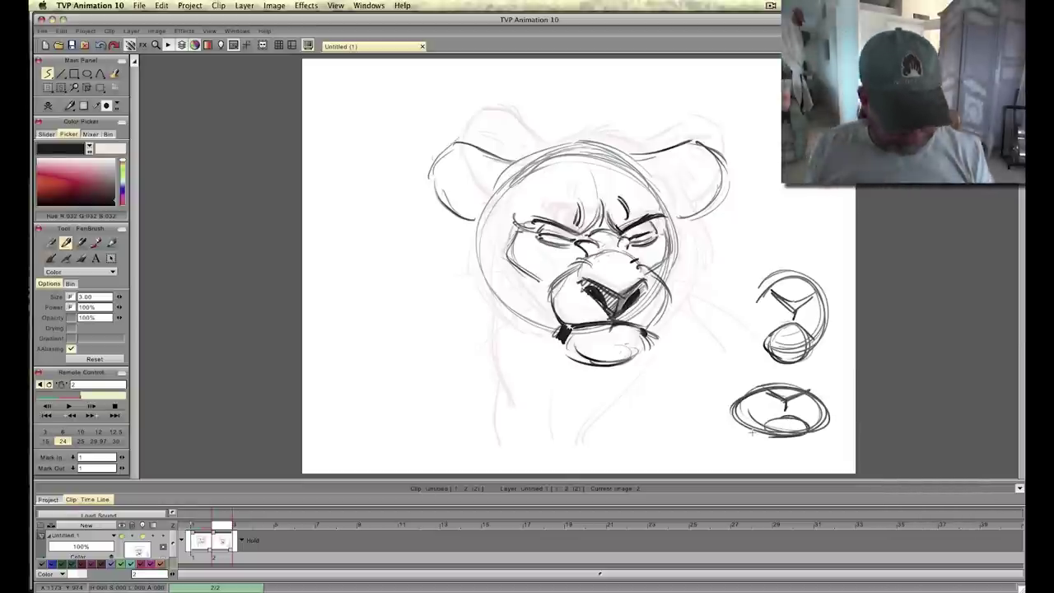
{"action": "left_click_drag", "start_coordinate": [781, 268], "coordinate": [785, 318]}
{"action": "left_click_drag", "start_coordinate": [772, 290], "coordinate": [795, 310]}
{"action": "left_click_drag", "start_coordinate": [782, 263], "coordinate": [774, 326]}
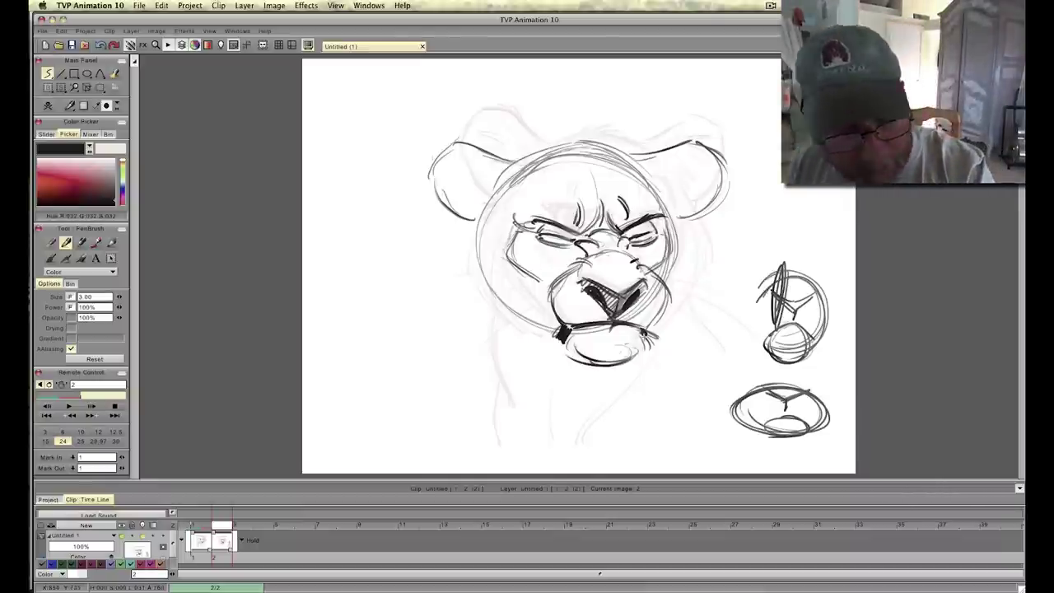
Erase the small sketches beside the head with a size 10 brush, and return the brush to Color mode at size 3.
{"action": "left_click", "coordinate": [80, 272]}
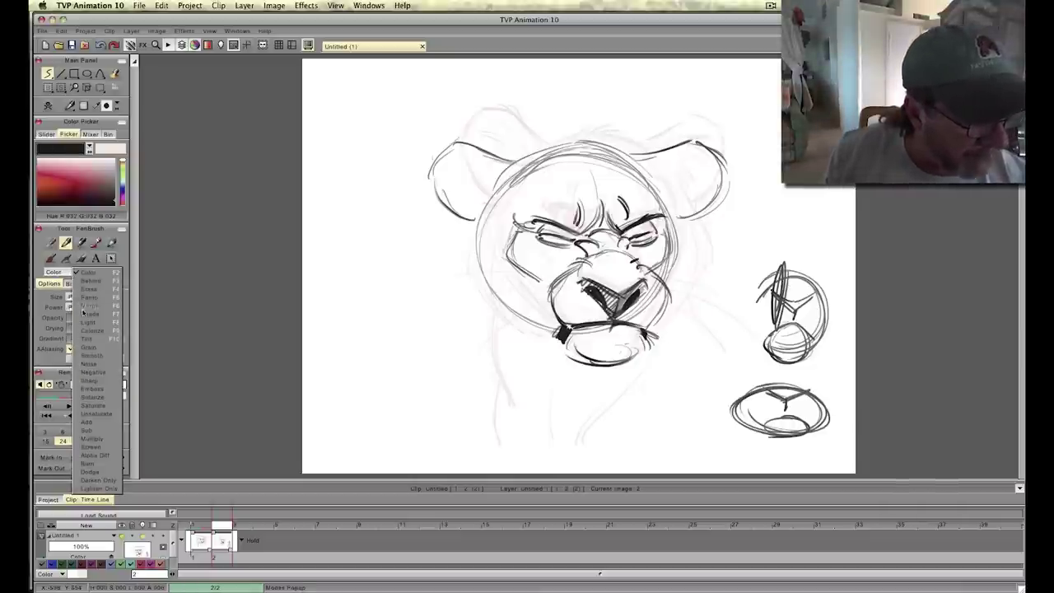
{"action": "left_click", "coordinate": [82, 292]}
{"action": "left_click_drag", "start_coordinate": [93, 298], "coordinate": [66, 297]}
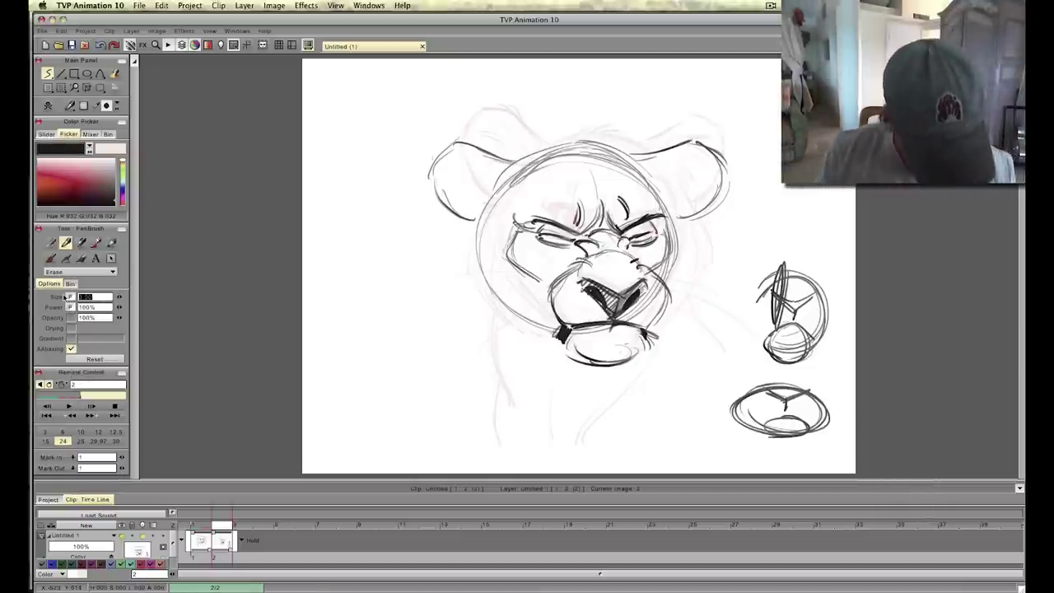
{"action": "type", "text": "10"}
{"action": "mouse_move", "coordinate": [823, 329]}
{"action": "left_mouse_down"}
{"action": "mouse_move", "coordinate": [806, 284]}
{"action": "mouse_move", "coordinate": [830, 329]}
{"action": "left_mouse_up"}
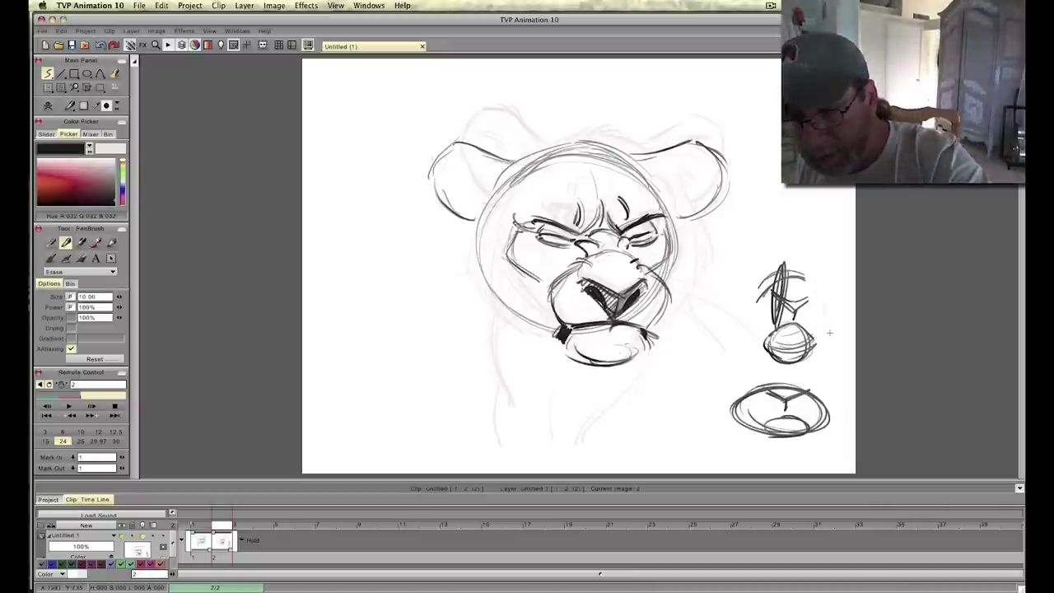
{"action": "mouse_move", "coordinate": [786, 257]}
{"action": "left_mouse_down"}
{"action": "mouse_move", "coordinate": [805, 372]}
{"action": "mouse_move", "coordinate": [754, 272]}
{"action": "mouse_move", "coordinate": [775, 378]}
{"action": "mouse_move", "coordinate": [753, 349]}
{"action": "mouse_move", "coordinate": [760, 418]}
{"action": "mouse_move", "coordinate": [750, 405]}
{"action": "mouse_move", "coordinate": [737, 434]}
{"action": "mouse_move", "coordinate": [819, 396]}
{"action": "mouse_move", "coordinate": [819, 425]}
{"action": "mouse_move", "coordinate": [816, 397]}
{"action": "mouse_move", "coordinate": [766, 428]}
{"action": "left_mouse_up"}
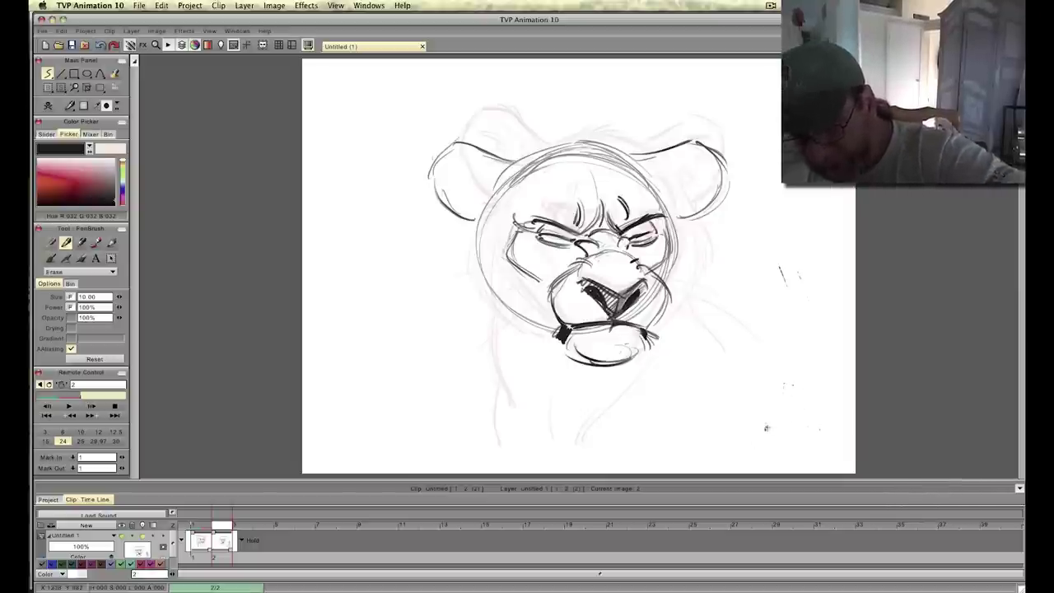
{"action": "left_click_drag", "start_coordinate": [102, 297], "coordinate": [48, 299]}
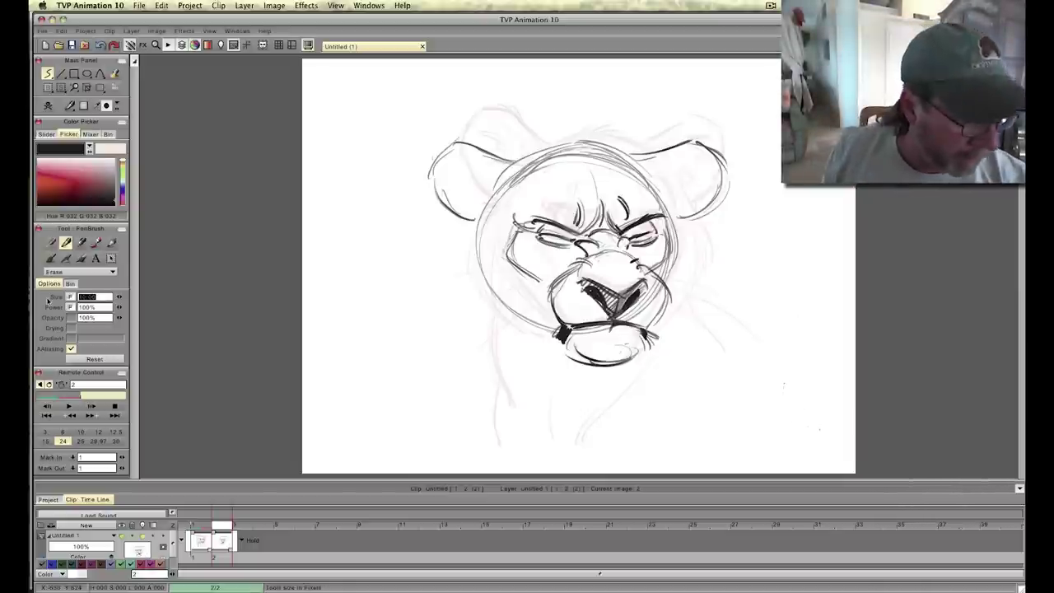
{"action": "type", "text": "3"}
{"action": "left_click", "coordinate": [79, 271]}
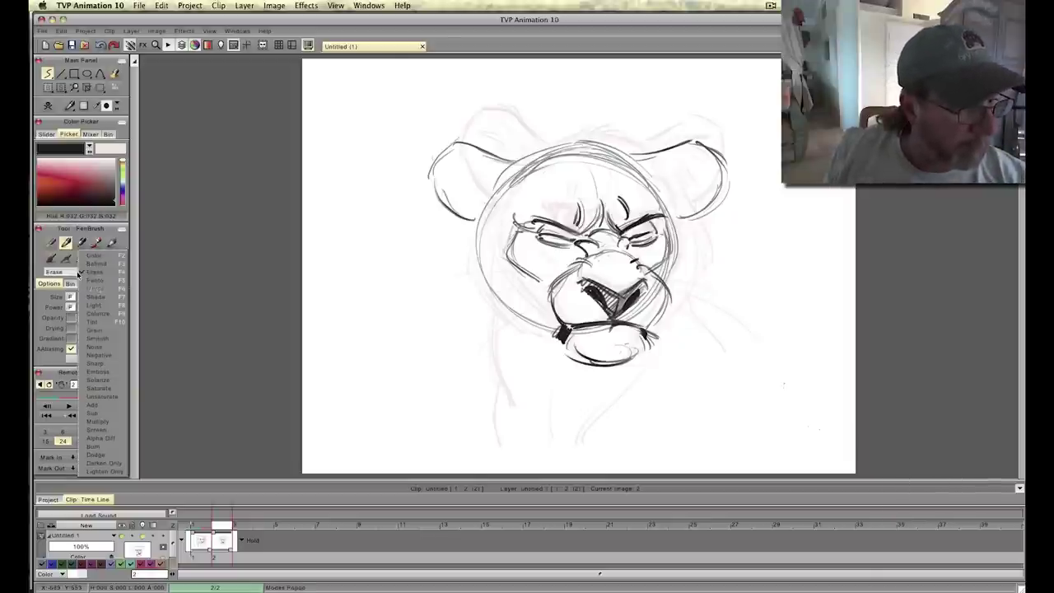
{"action": "left_click", "coordinate": [98, 276]}
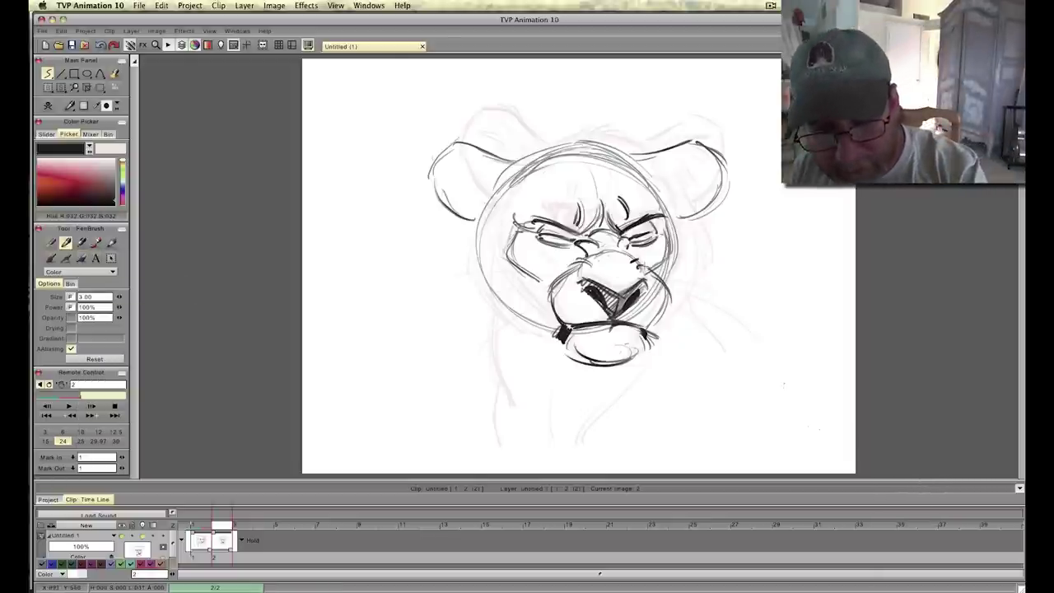
Darken the muzzle's right contour and rough in the cheek and jaw lines on both sides of the face.
{"action": "mouse_move", "coordinate": [643, 265]}
{"action": "left_mouse_down"}
{"action": "mouse_move", "coordinate": [669, 300]}
{"action": "mouse_move", "coordinate": [656, 323]}
{"action": "left_mouse_up"}
{"action": "mouse_move", "coordinate": [666, 230]}
{"action": "left_mouse_down"}
{"action": "mouse_move", "coordinate": [670, 259]}
{"action": "mouse_move", "coordinate": [656, 269]}
{"action": "left_mouse_up"}
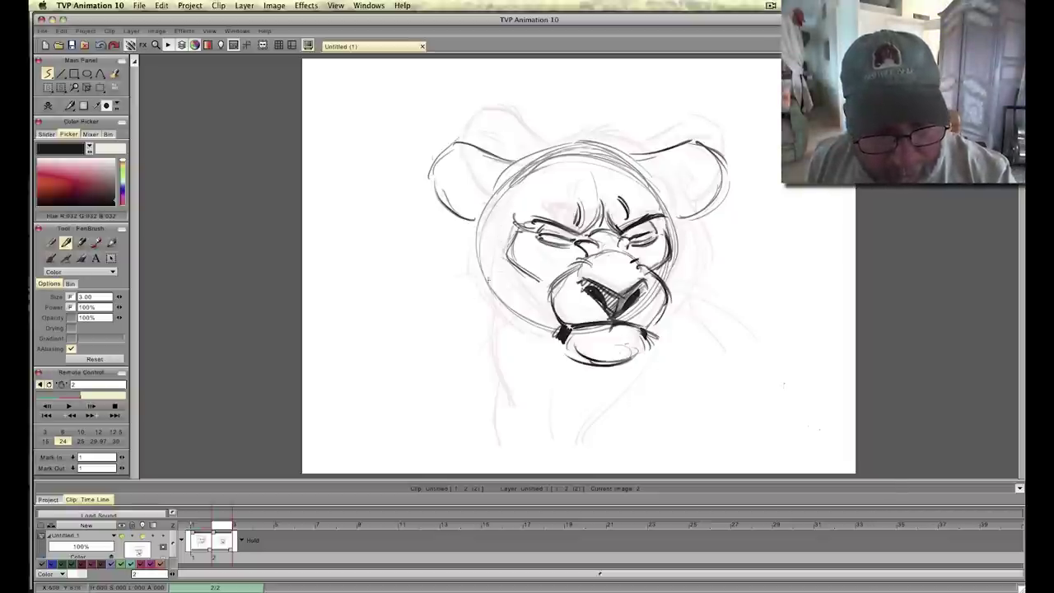
{"action": "left_click_drag", "start_coordinate": [497, 252], "coordinate": [504, 318]}
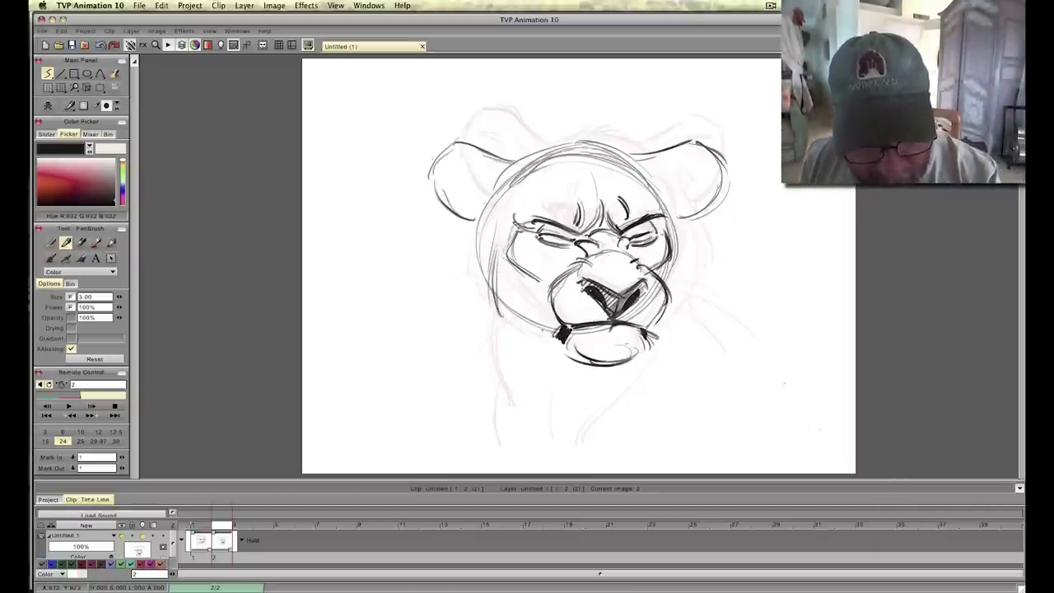
{"action": "left_click_drag", "start_coordinate": [561, 334], "coordinate": [497, 313]}
{"action": "left_click_drag", "start_coordinate": [676, 234], "coordinate": [668, 305]}
{"action": "left_click_drag", "start_coordinate": [678, 288], "coordinate": [662, 311]}
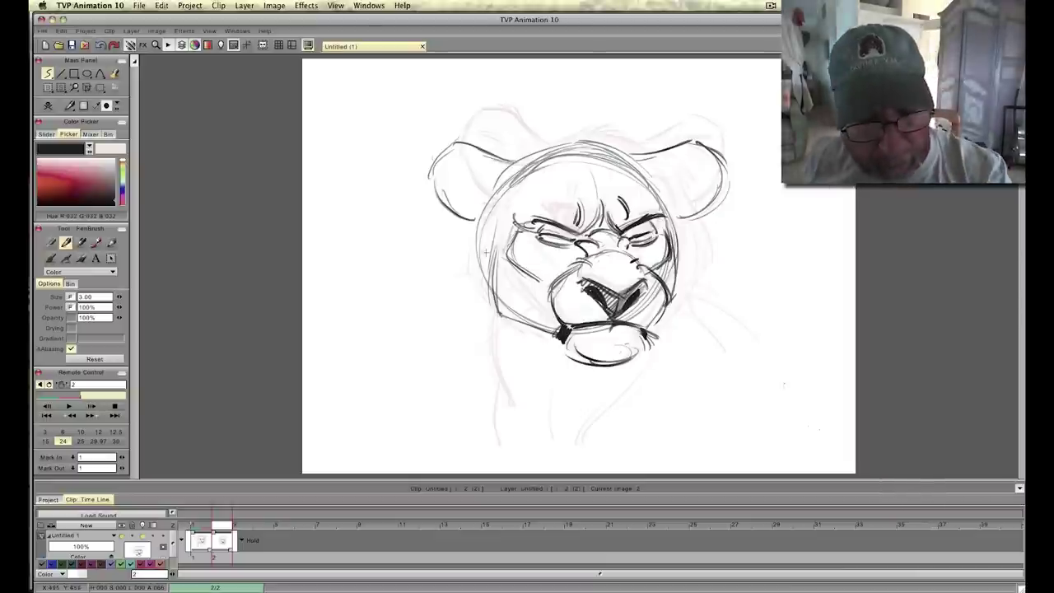
Thicken the cheek and jaw outlines with repeated strokes, running the left jaw line to the dark mouth corner.
{"action": "mouse_move", "coordinate": [493, 239]}
{"action": "left_mouse_down"}
{"action": "mouse_move", "coordinate": [489, 305]}
{"action": "mouse_move", "coordinate": [564, 329]}
{"action": "left_mouse_up"}
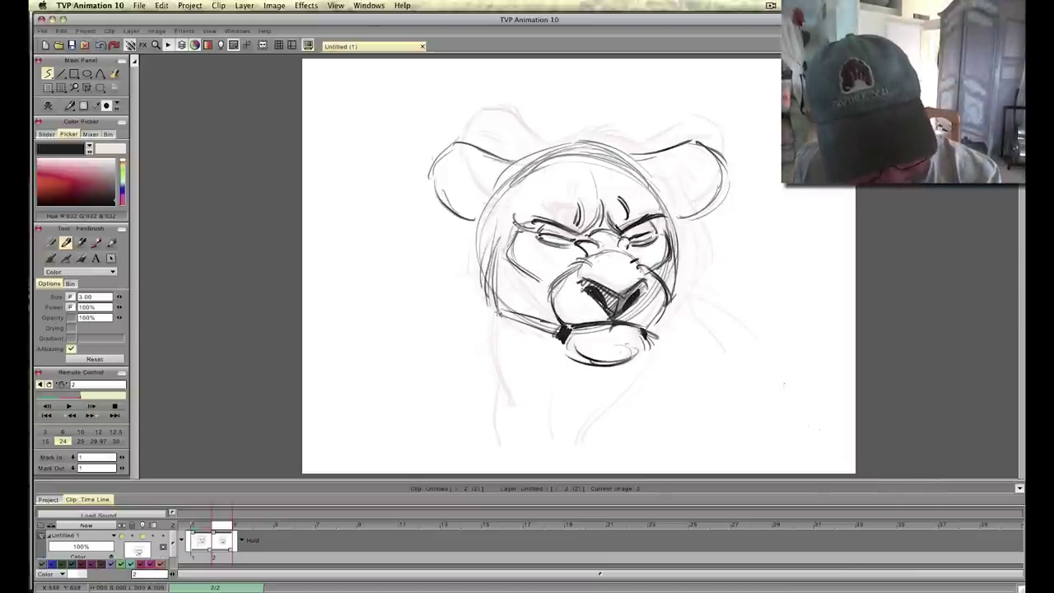
{"action": "left_click_drag", "start_coordinate": [495, 306], "coordinate": [552, 328]}
{"action": "left_click_drag", "start_coordinate": [497, 244], "coordinate": [490, 312]}
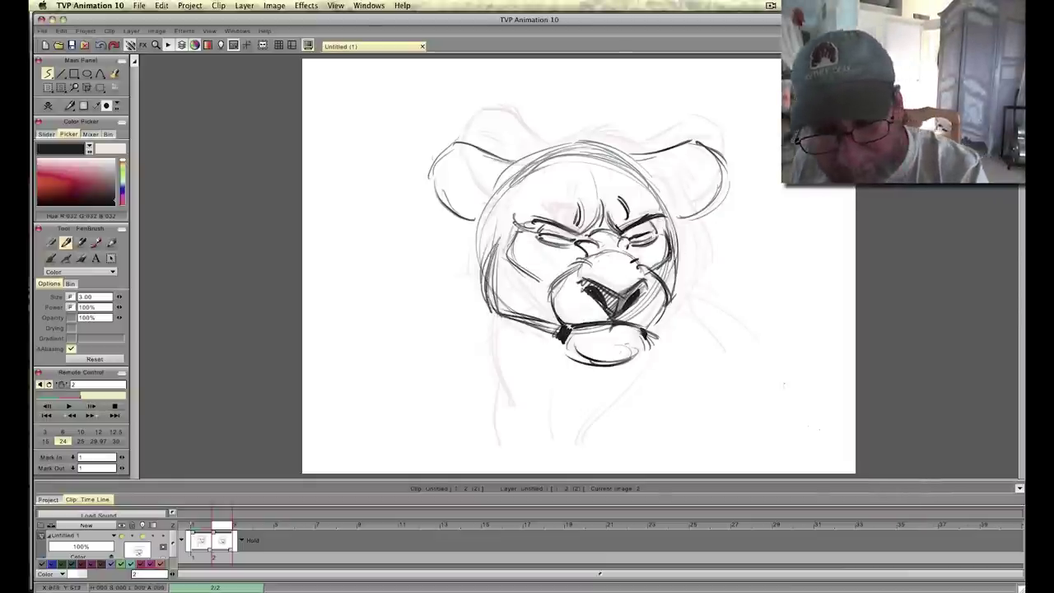
{"action": "mouse_move", "coordinate": [675, 239]}
{"action": "left_mouse_down"}
{"action": "mouse_move", "coordinate": [683, 298]}
{"action": "mouse_move", "coordinate": [668, 311]}
{"action": "left_mouse_up"}
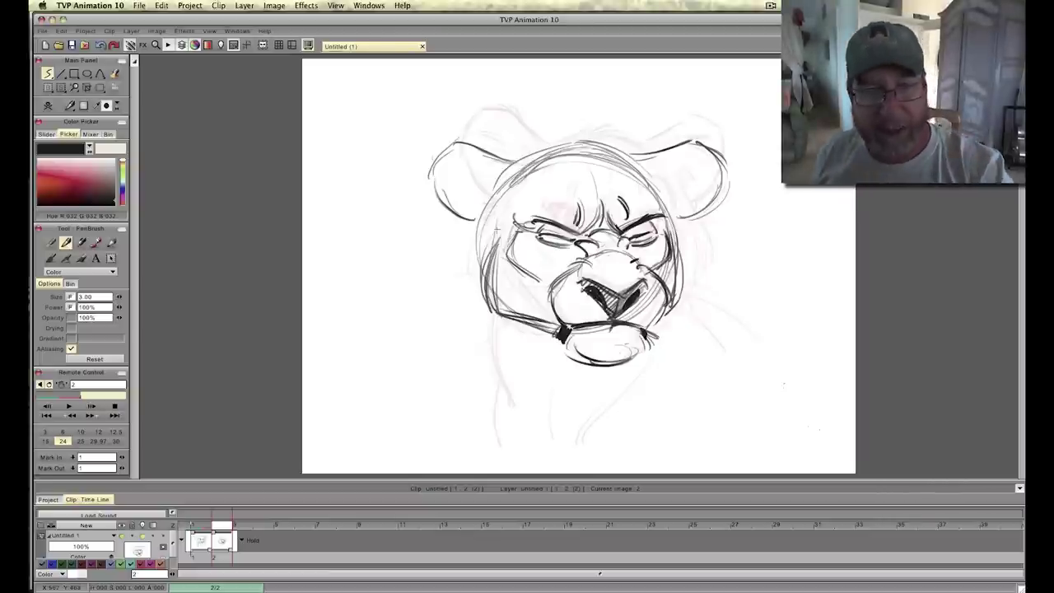
{"action": "left_click_drag", "start_coordinate": [496, 230], "coordinate": [476, 294]}
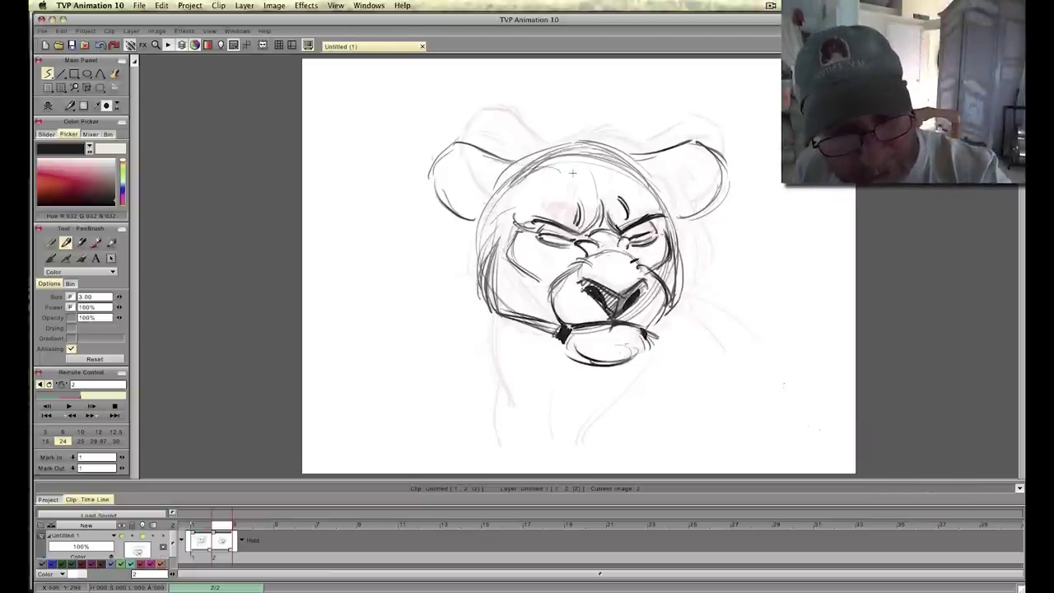
Add hair strokes on the crown of the head, inside both ears and just below the left ear.
{"action": "mouse_move", "coordinate": [593, 150]}
{"action": "left_mouse_down"}
{"action": "mouse_move", "coordinate": [654, 176]}
{"action": "mouse_move", "coordinate": [528, 163]}
{"action": "mouse_move", "coordinate": [512, 177]}
{"action": "mouse_move", "coordinate": [600, 128]}
{"action": "mouse_move", "coordinate": [624, 155]}
{"action": "left_mouse_up"}
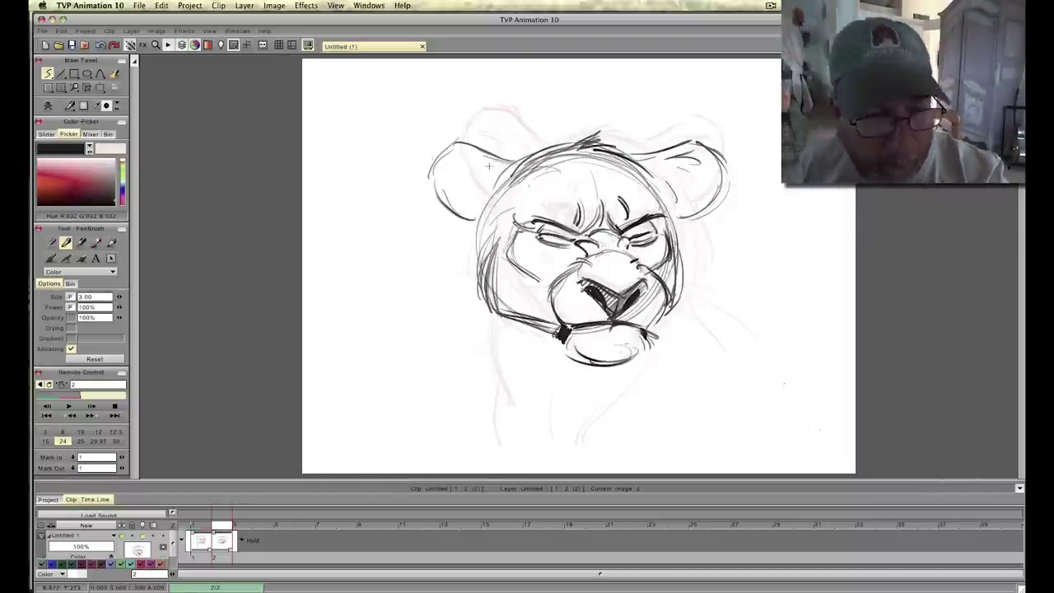
{"action": "mouse_move", "coordinate": [488, 166]}
{"action": "left_mouse_down"}
{"action": "mouse_move", "coordinate": [451, 162]}
{"action": "mouse_move", "coordinate": [450, 173]}
{"action": "mouse_move", "coordinate": [479, 200]}
{"action": "left_mouse_up"}
{"action": "mouse_move", "coordinate": [474, 196]}
{"action": "left_mouse_down"}
{"action": "mouse_move", "coordinate": [475, 218]}
{"action": "mouse_move", "coordinate": [446, 241]}
{"action": "mouse_move", "coordinate": [448, 267]}
{"action": "left_mouse_up"}
{"action": "left_click_drag", "start_coordinate": [484, 234], "coordinate": [453, 270]}
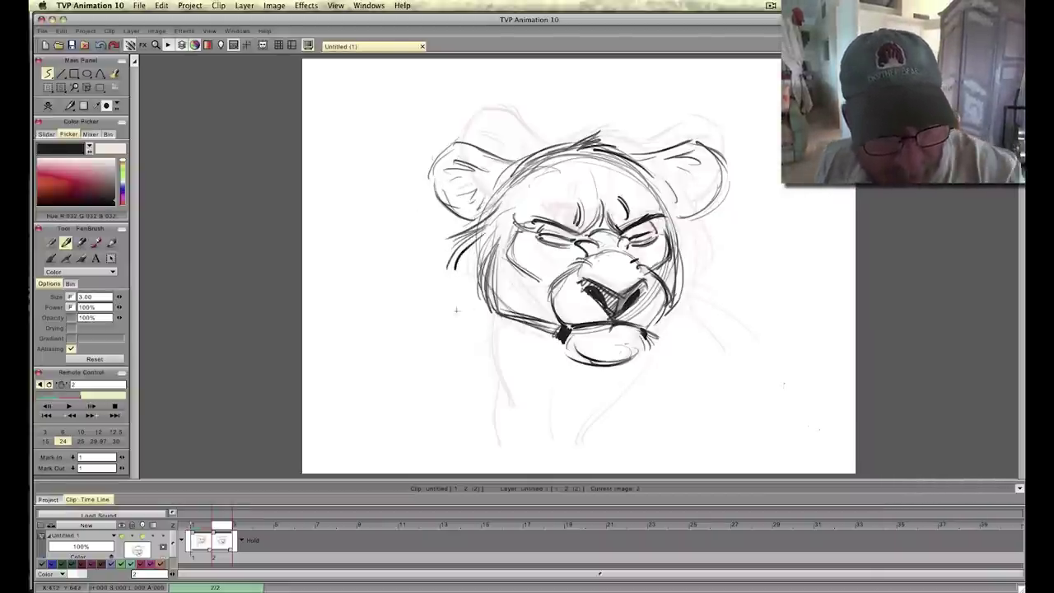
Draw the shaggy cheek ruff on both sides of the face, from below the ears to the jaw.
{"action": "left_click_drag", "start_coordinate": [527, 333], "coordinate": [476, 321]}
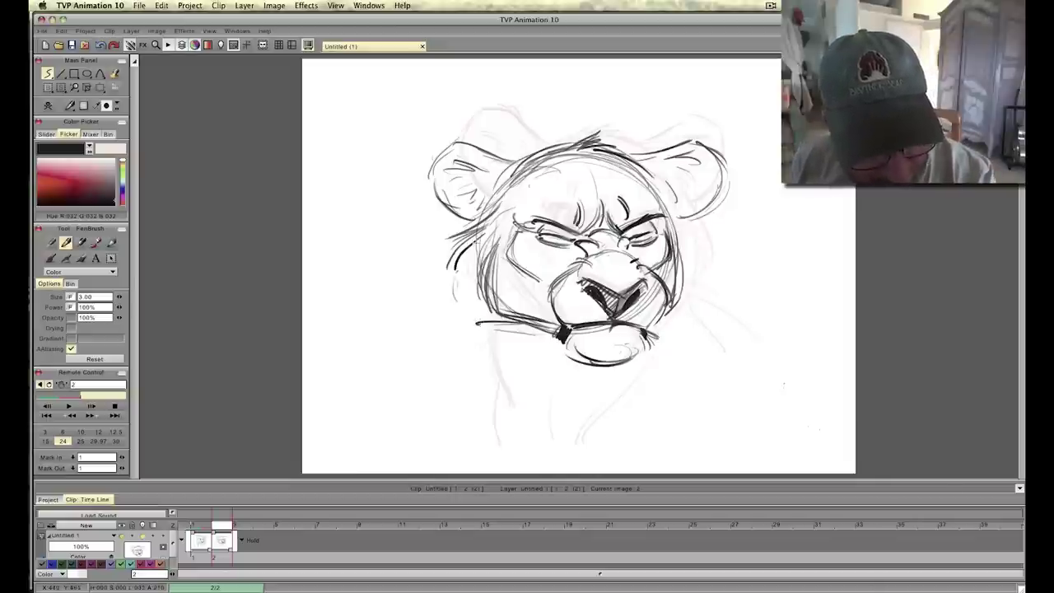
{"action": "left_click_drag", "start_coordinate": [480, 241], "coordinate": [454, 306]}
{"action": "mouse_move", "coordinate": [473, 268]}
{"action": "left_mouse_down"}
{"action": "mouse_move", "coordinate": [475, 321]}
{"action": "mouse_move", "coordinate": [531, 330]}
{"action": "left_mouse_up"}
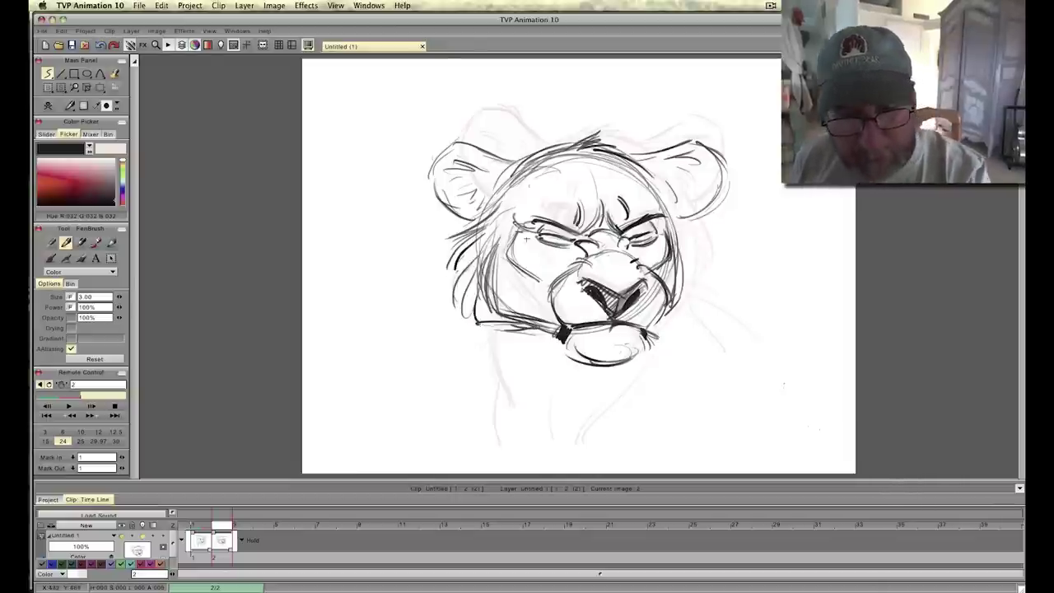
{"action": "mouse_move", "coordinate": [667, 193]}
{"action": "left_mouse_down"}
{"action": "mouse_move", "coordinate": [709, 230]}
{"action": "mouse_move", "coordinate": [720, 279]}
{"action": "left_mouse_up"}
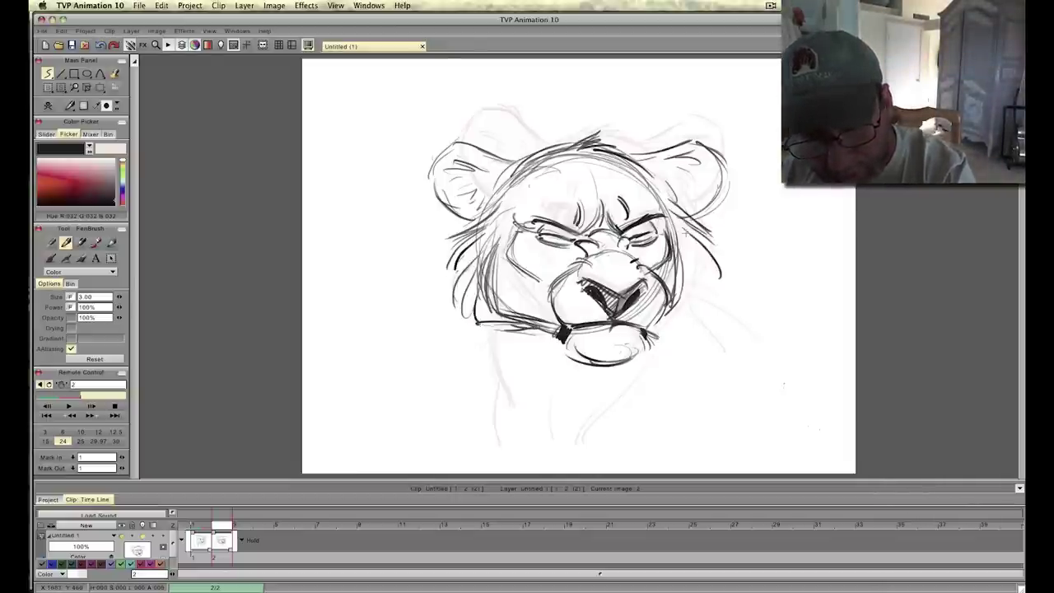
{"action": "mouse_move", "coordinate": [685, 232]}
{"action": "left_mouse_down"}
{"action": "mouse_move", "coordinate": [711, 282]}
{"action": "mouse_move", "coordinate": [703, 302]}
{"action": "mouse_move", "coordinate": [663, 323]}
{"action": "left_mouse_up"}
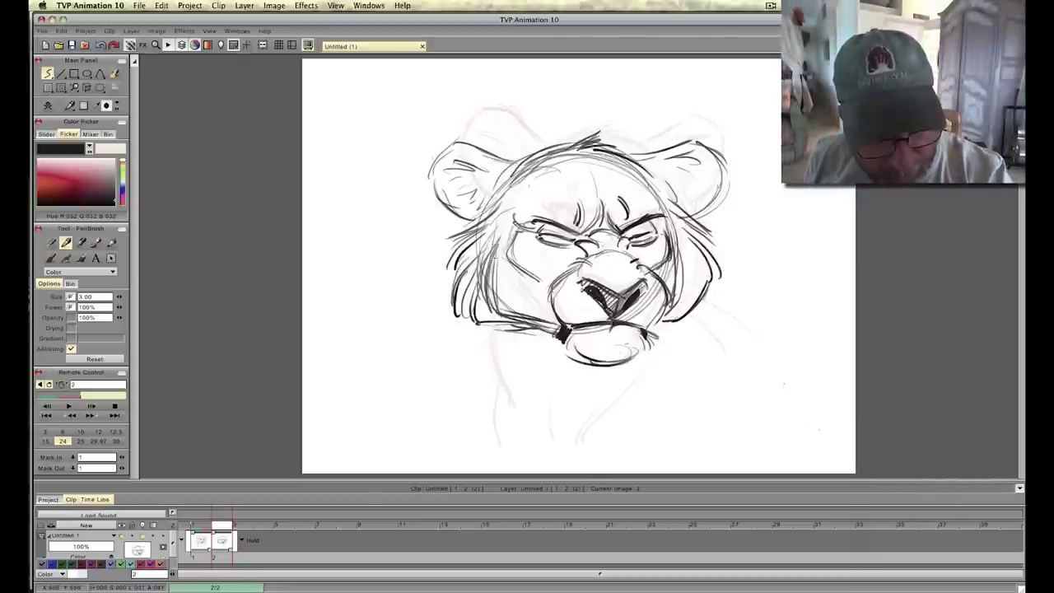
{"action": "mouse_move", "coordinate": [480, 275]}
{"action": "left_mouse_down"}
{"action": "mouse_move", "coordinate": [489, 318]}
{"action": "mouse_move", "coordinate": [497, 314]}
{"action": "left_mouse_up"}
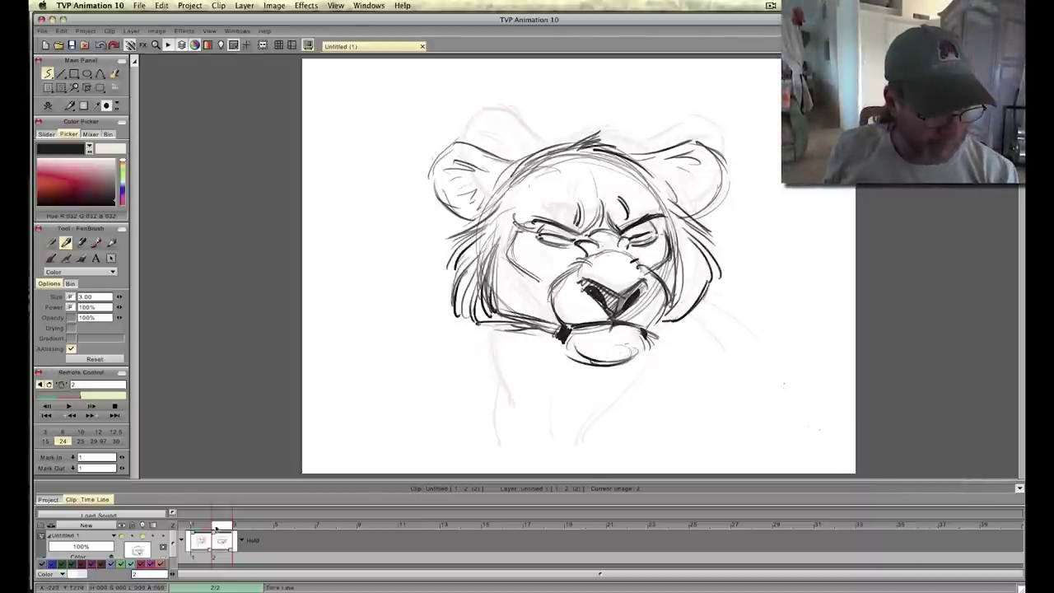
Shift the frame 2 drawing slightly down and to the left, flipping between frames 1 and 2 to compare the head positions.
{"action": "mouse_move", "coordinate": [217, 528]}
{"action": "left_mouse_down"}
{"action": "mouse_move", "coordinate": [201, 534]}
{"action": "mouse_move", "coordinate": [220, 535]}
{"action": "left_mouse_up"}
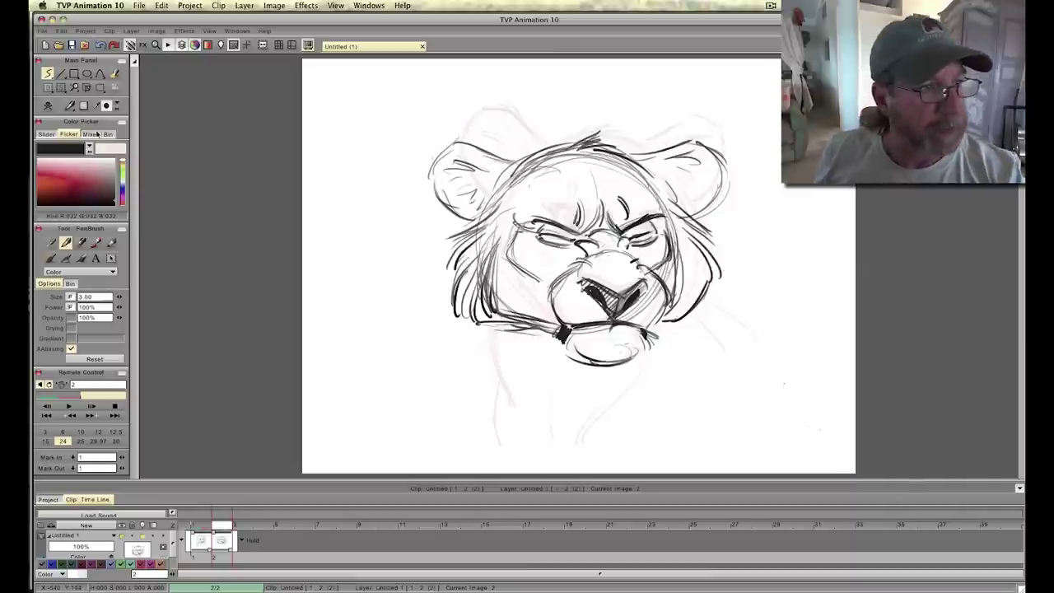
{"action": "left_click", "coordinate": [100, 87]}
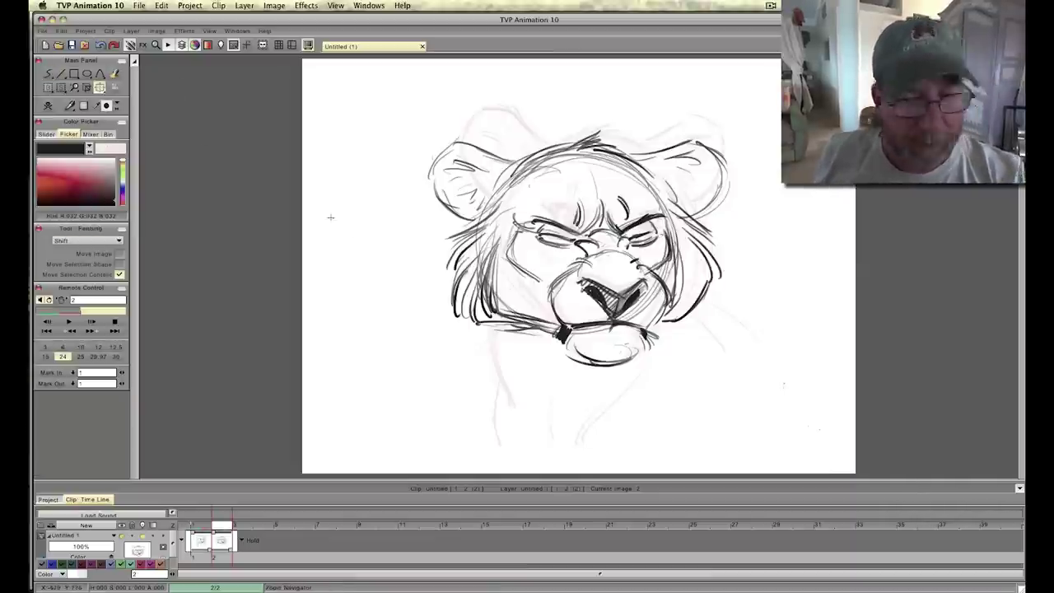
{"action": "left_click_drag", "start_coordinate": [538, 345], "coordinate": [531, 358]}
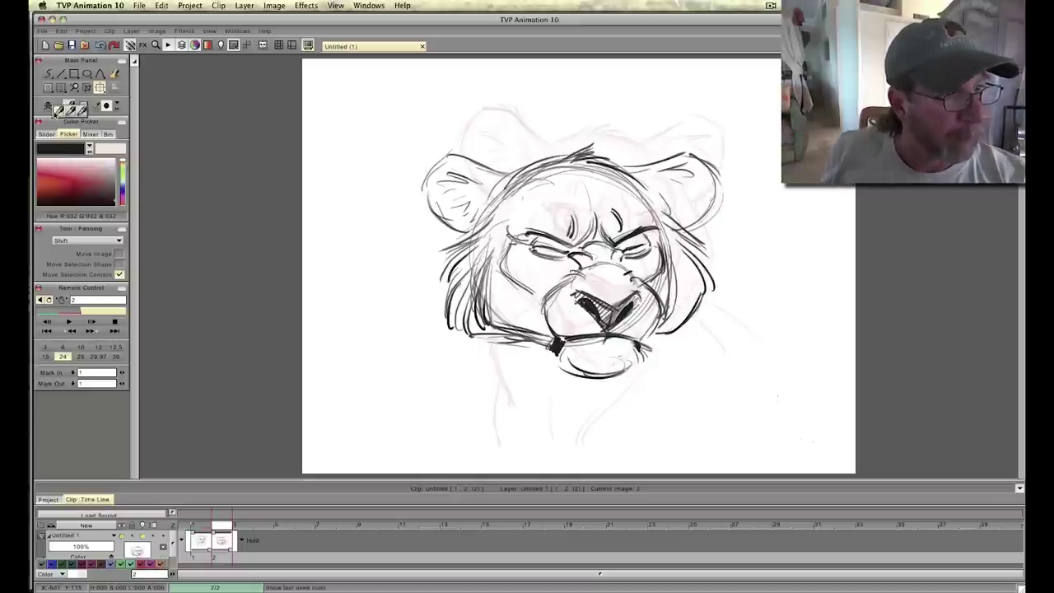
{"action": "left_click", "coordinate": [49, 74]}
{"action": "mouse_move", "coordinate": [219, 528]}
{"action": "left_mouse_down"}
{"action": "mouse_move", "coordinate": [201, 528]}
{"action": "mouse_move", "coordinate": [223, 533]}
{"action": "left_mouse_up"}
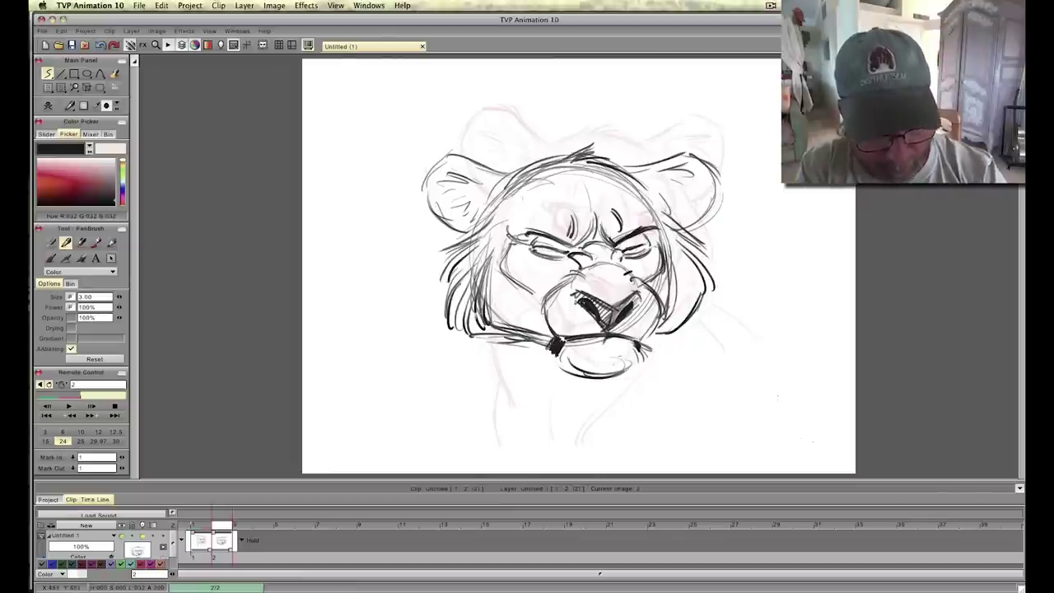
Draw the neck, chest and shoulder lines below the head and flip between the two frames to check them.
{"action": "left_click_drag", "start_coordinate": [484, 303], "coordinate": [479, 401]}
{"action": "left_click_drag", "start_coordinate": [474, 329], "coordinate": [500, 408]}
{"action": "mouse_move", "coordinate": [479, 375]}
{"action": "left_mouse_down"}
{"action": "mouse_move", "coordinate": [512, 418]}
{"action": "mouse_move", "coordinate": [485, 430]}
{"action": "mouse_move", "coordinate": [497, 451]}
{"action": "left_mouse_up"}
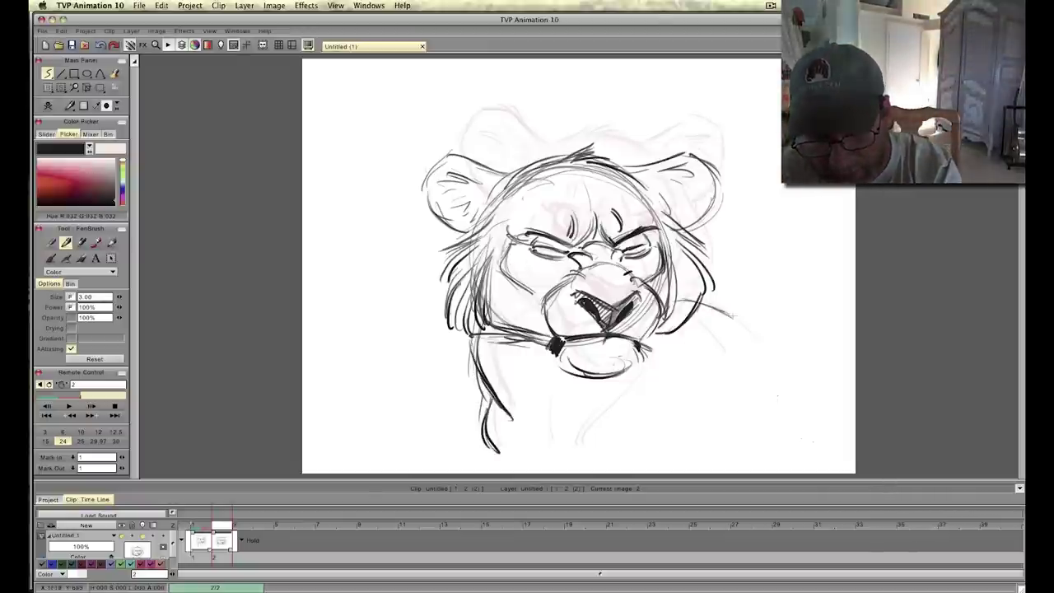
{"action": "left_click_drag", "start_coordinate": [692, 302], "coordinate": [754, 337]}
{"action": "left_click_drag", "start_coordinate": [664, 346], "coordinate": [578, 440]}
{"action": "left_click_drag", "start_coordinate": [643, 361], "coordinate": [572, 453]}
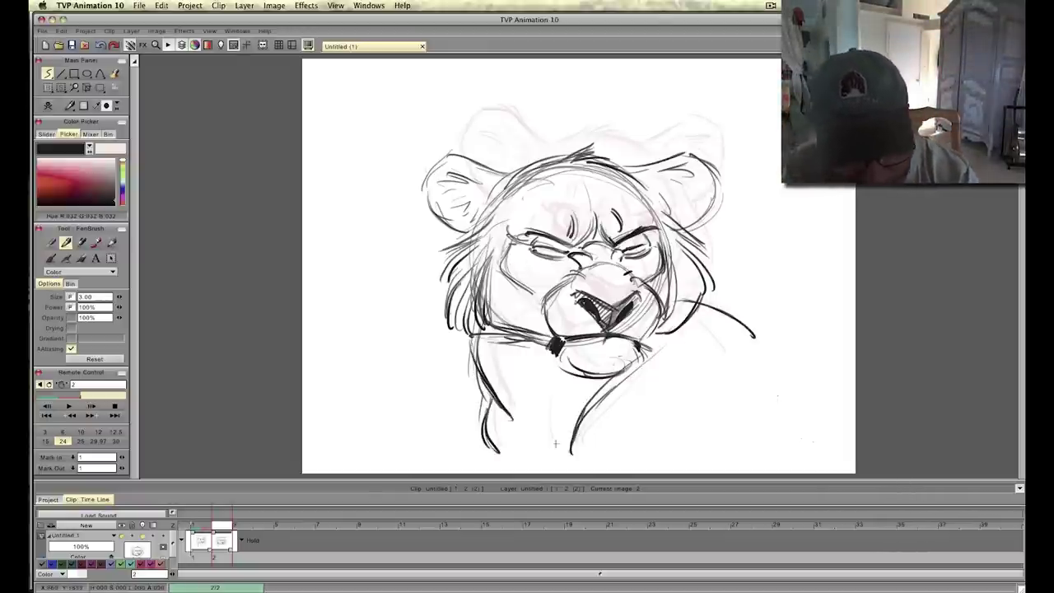
{"action": "left_click_drag", "start_coordinate": [478, 352], "coordinate": [528, 424]}
{"action": "left_click_drag", "start_coordinate": [485, 382], "coordinate": [537, 441]}
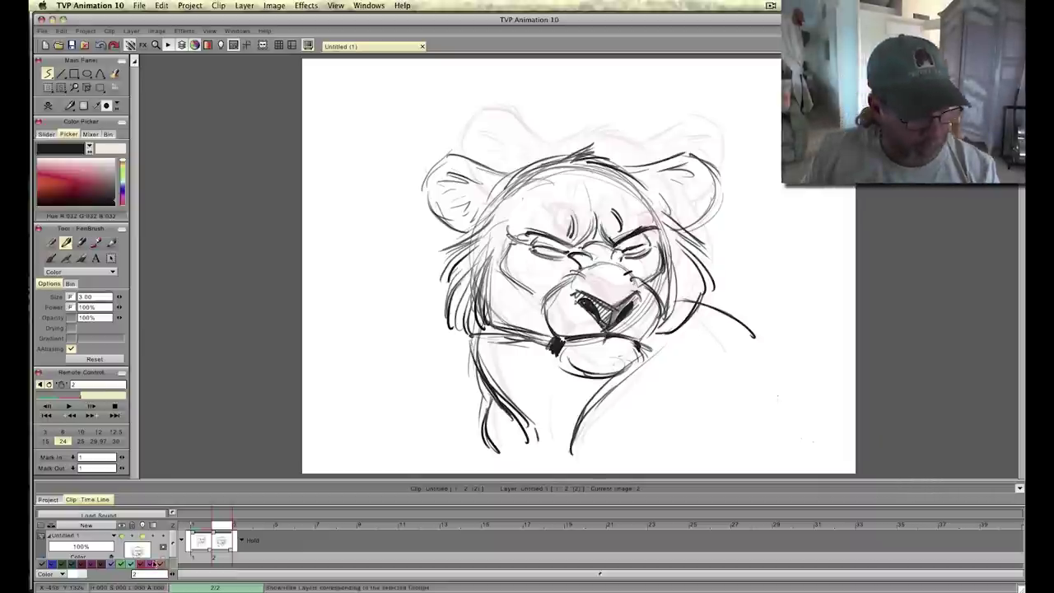
{"action": "left_click_drag", "start_coordinate": [208, 529], "coordinate": [232, 530]}
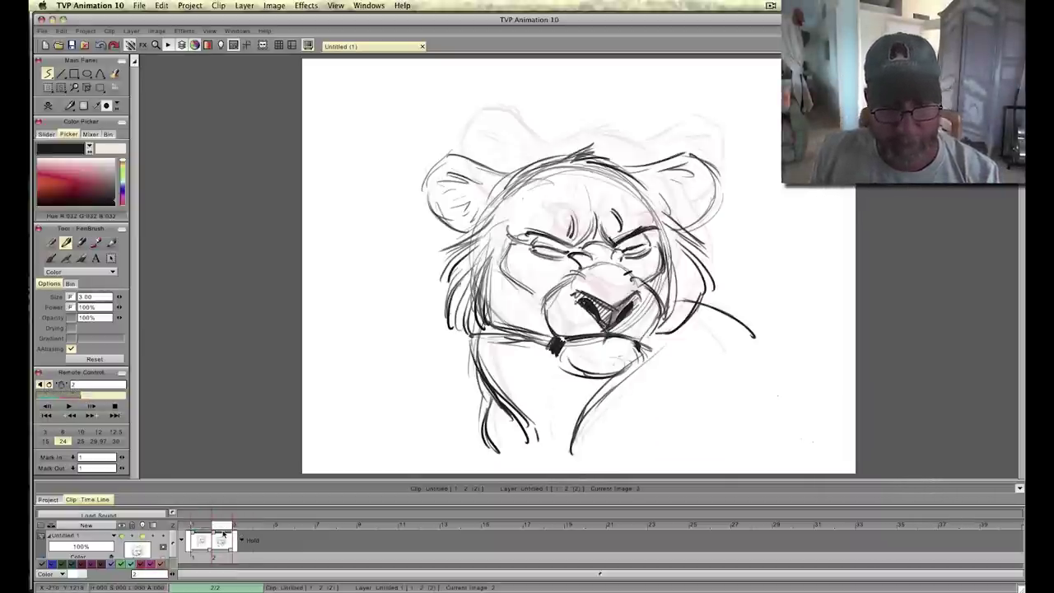
Add fur strokes under the left jaw and right cheek ruff, and darken the contours on both sides of the muzzle.
{"action": "left_click_drag", "start_coordinate": [476, 307], "coordinate": [508, 353]}
{"action": "left_click_drag", "start_coordinate": [483, 319], "coordinate": [514, 352]}
{"action": "left_click_drag", "start_coordinate": [501, 335], "coordinate": [534, 352]}
{"action": "left_click_drag", "start_coordinate": [690, 306], "coordinate": [661, 338]}
{"action": "mouse_move", "coordinate": [641, 281]}
{"action": "left_mouse_down"}
{"action": "mouse_move", "coordinate": [654, 313]}
{"action": "mouse_move", "coordinate": [643, 338]}
{"action": "left_mouse_up"}
{"action": "left_click_drag", "start_coordinate": [564, 280], "coordinate": [546, 312]}
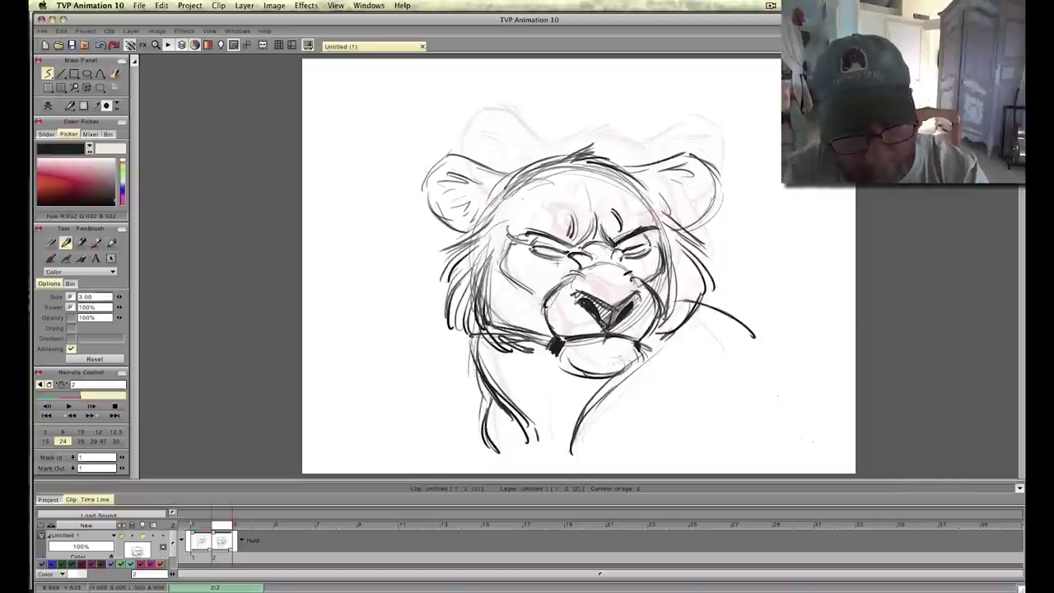
Add crease lines under the eyes and curved wrinkles across the forehead, and flip between the two frames to check them.
{"action": "mouse_move", "coordinate": [540, 265]}
{"action": "left_mouse_down"}
{"action": "mouse_move", "coordinate": [639, 264]}
{"action": "mouse_move", "coordinate": [649, 241]}
{"action": "mouse_move", "coordinate": [629, 196]}
{"action": "mouse_move", "coordinate": [660, 207]}
{"action": "left_mouse_up"}
{"action": "mouse_move", "coordinate": [510, 217]}
{"action": "left_mouse_down"}
{"action": "mouse_move", "coordinate": [530, 201]}
{"action": "mouse_move", "coordinate": [579, 207]}
{"action": "left_mouse_up"}
{"action": "mouse_move", "coordinate": [585, 200]}
{"action": "left_mouse_down"}
{"action": "mouse_move", "coordinate": [583, 209]}
{"action": "mouse_move", "coordinate": [616, 187]}
{"action": "left_mouse_up"}
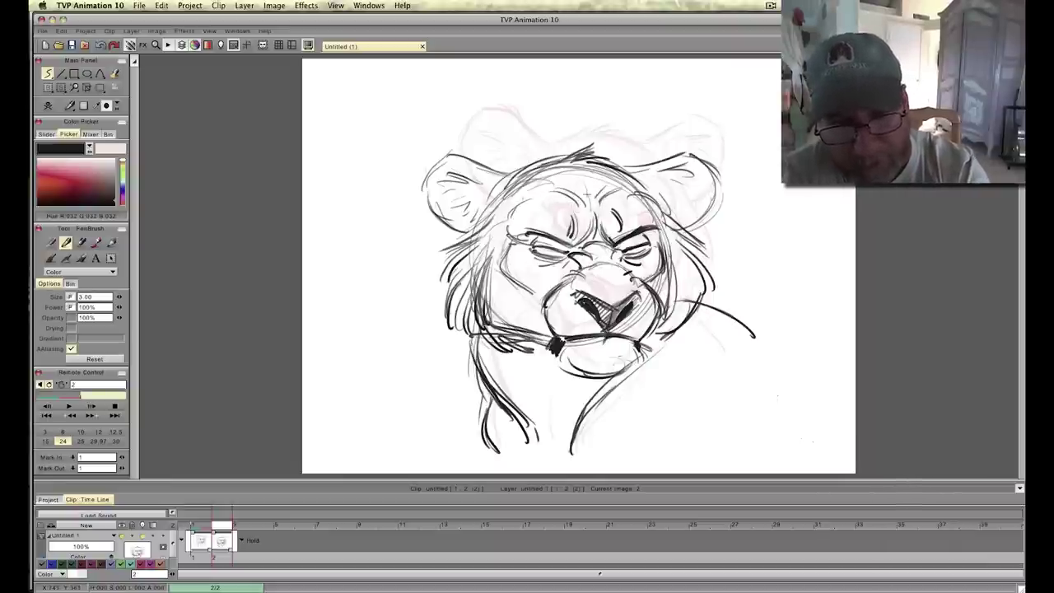
{"action": "mouse_move", "coordinate": [557, 201]}
{"action": "left_mouse_down"}
{"action": "mouse_move", "coordinate": [586, 179]}
{"action": "mouse_move", "coordinate": [586, 196]}
{"action": "left_mouse_up"}
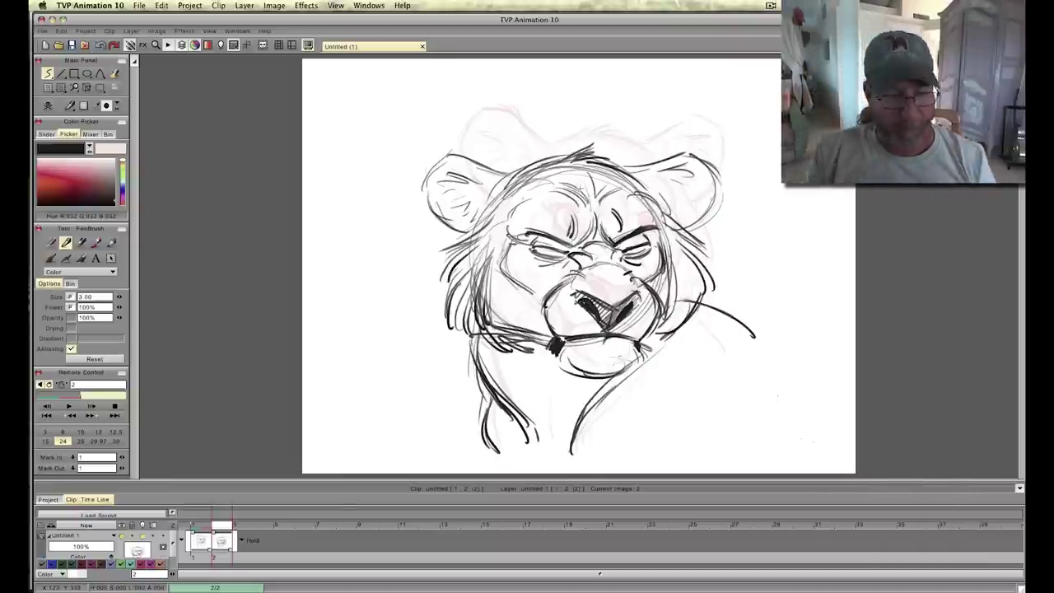
{"action": "mouse_move", "coordinate": [222, 526]}
{"action": "left_mouse_down"}
{"action": "mouse_move", "coordinate": [201, 532]}
{"action": "mouse_move", "coordinate": [227, 533]}
{"action": "mouse_move", "coordinate": [201, 538]}
{"action": "mouse_move", "coordinate": [232, 521]}
{"action": "left_mouse_up"}
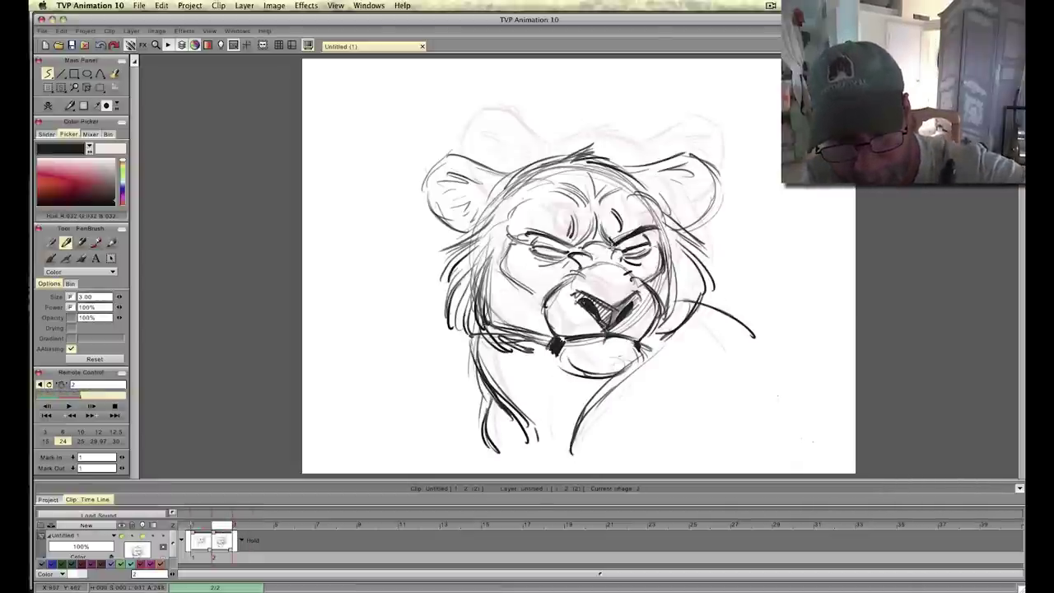
Darken the furrowed crease between the eyes on the frame 2 head, from the forehead down to the inner brows.
{"action": "mouse_move", "coordinate": [601, 232]}
{"action": "left_mouse_down"}
{"action": "mouse_move", "coordinate": [613, 245]}
{"action": "mouse_move", "coordinate": [593, 235]}
{"action": "mouse_move", "coordinate": [562, 250]}
{"action": "left_mouse_up"}
{"action": "left_click_drag", "start_coordinate": [601, 213], "coordinate": [589, 243]}
{"action": "left_click_drag", "start_coordinate": [586, 244], "coordinate": [576, 250]}
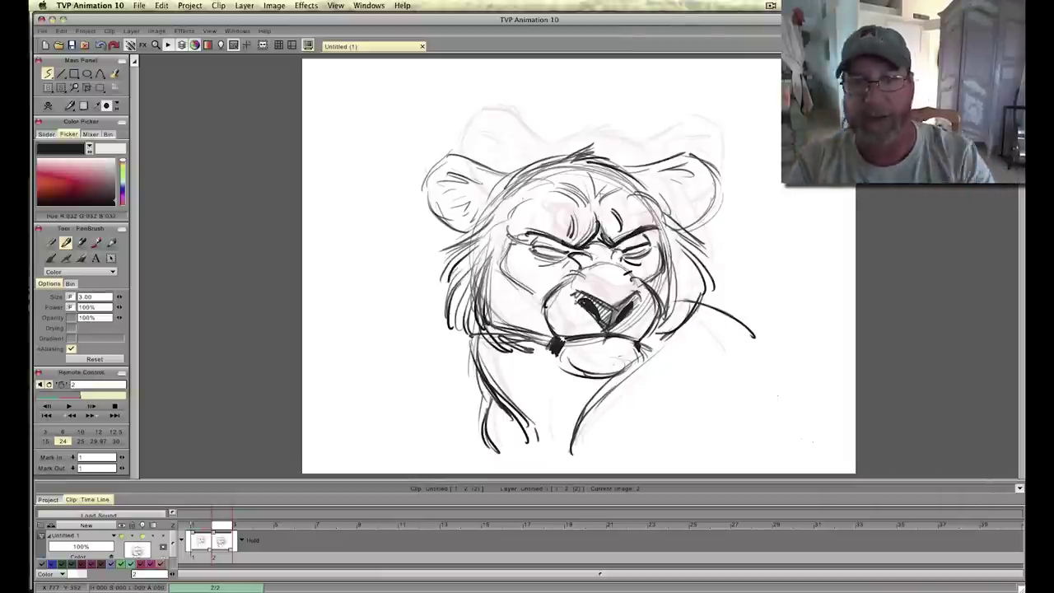
Darken the outlines of both ears on frame 2 and add fur strokes inside the left ear.
{"action": "mouse_move", "coordinate": [677, 155]}
{"action": "left_mouse_down"}
{"action": "mouse_move", "coordinate": [628, 172]}
{"action": "mouse_move", "coordinate": [717, 188]}
{"action": "mouse_move", "coordinate": [680, 229]}
{"action": "left_mouse_up"}
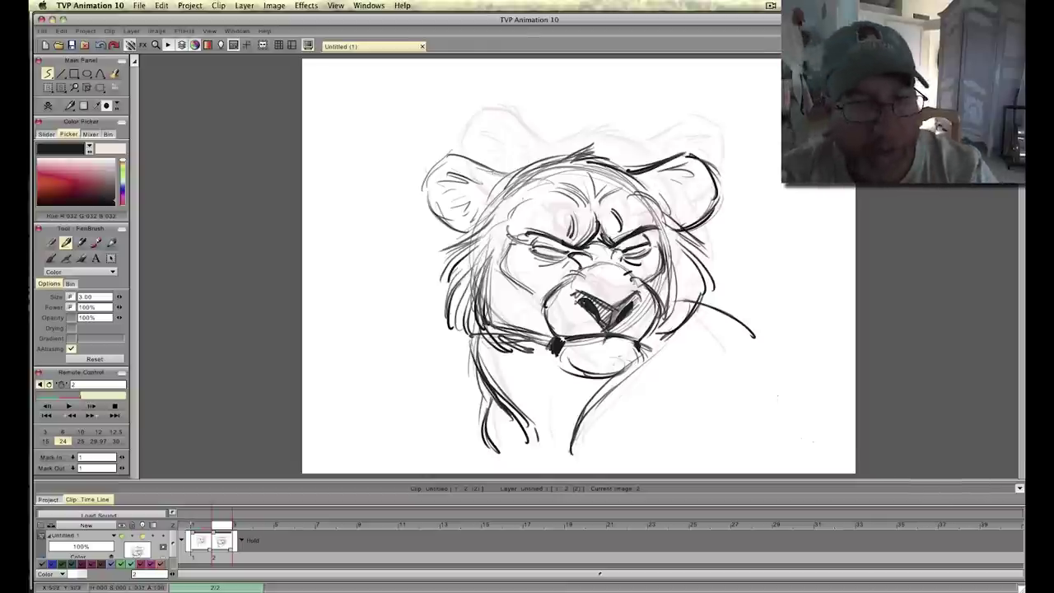
{"action": "mouse_move", "coordinate": [458, 155]}
{"action": "left_mouse_down"}
{"action": "mouse_move", "coordinate": [429, 187]}
{"action": "mouse_move", "coordinate": [468, 236]}
{"action": "left_mouse_up"}
{"action": "left_click_drag", "start_coordinate": [469, 176], "coordinate": [484, 186]}
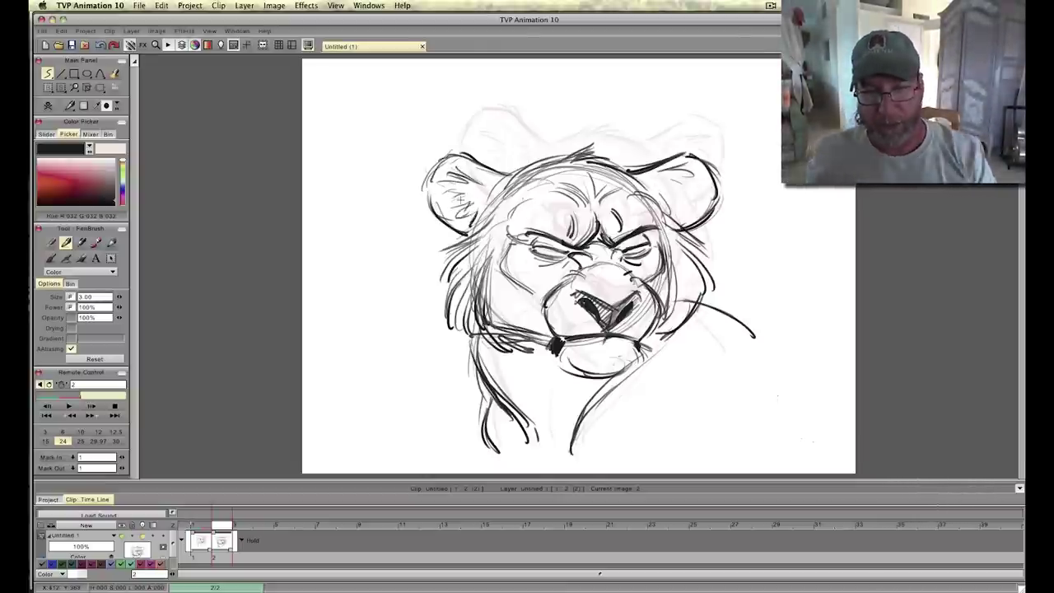
Reinforce the curved contour and wrinkles where the nose bridge meets the muzzle, and check the drawing against frame 1.
{"action": "left_click_drag", "start_coordinate": [591, 265], "coordinate": [621, 270]}
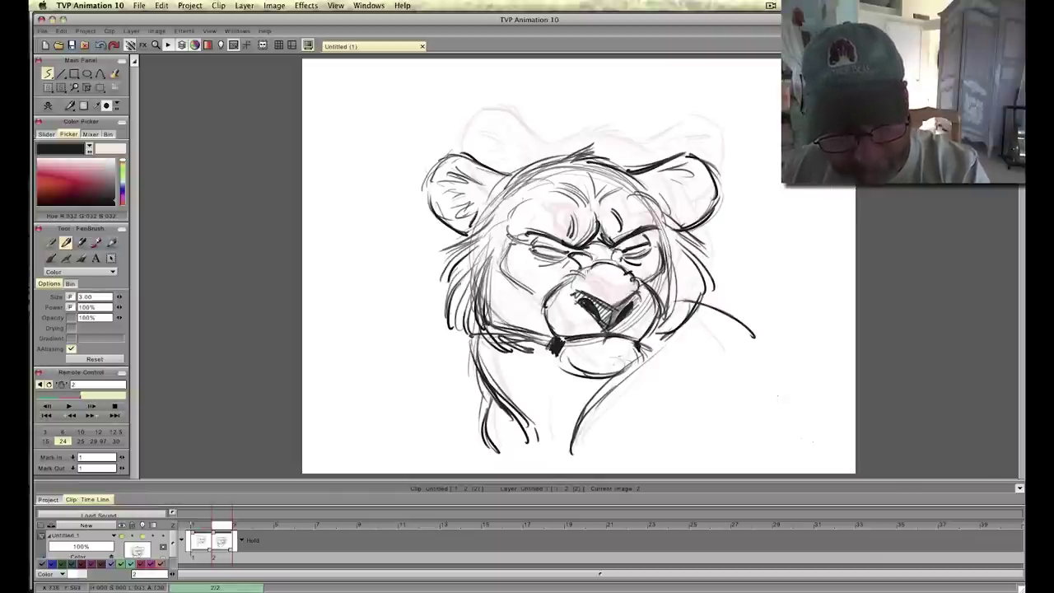
{"action": "left_click_drag", "start_coordinate": [585, 275], "coordinate": [563, 274]}
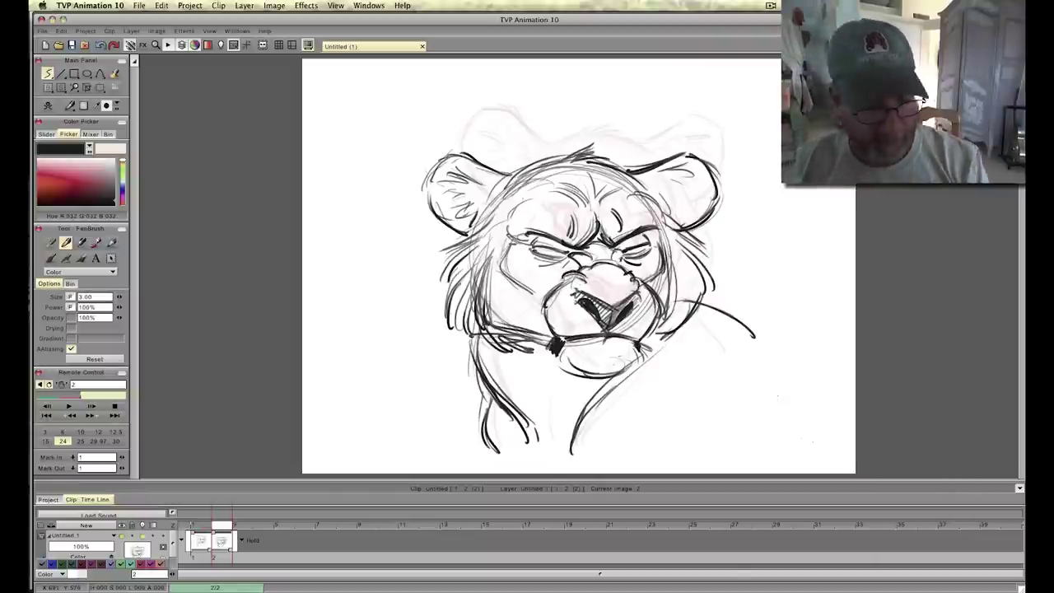
{"action": "mouse_move", "coordinate": [221, 527]}
{"action": "left_mouse_down"}
{"action": "mouse_move", "coordinate": [197, 530]}
{"action": "mouse_move", "coordinate": [236, 527]}
{"action": "mouse_move", "coordinate": [206, 527]}
{"action": "mouse_move", "coordinate": [228, 524]}
{"action": "left_mouse_up"}
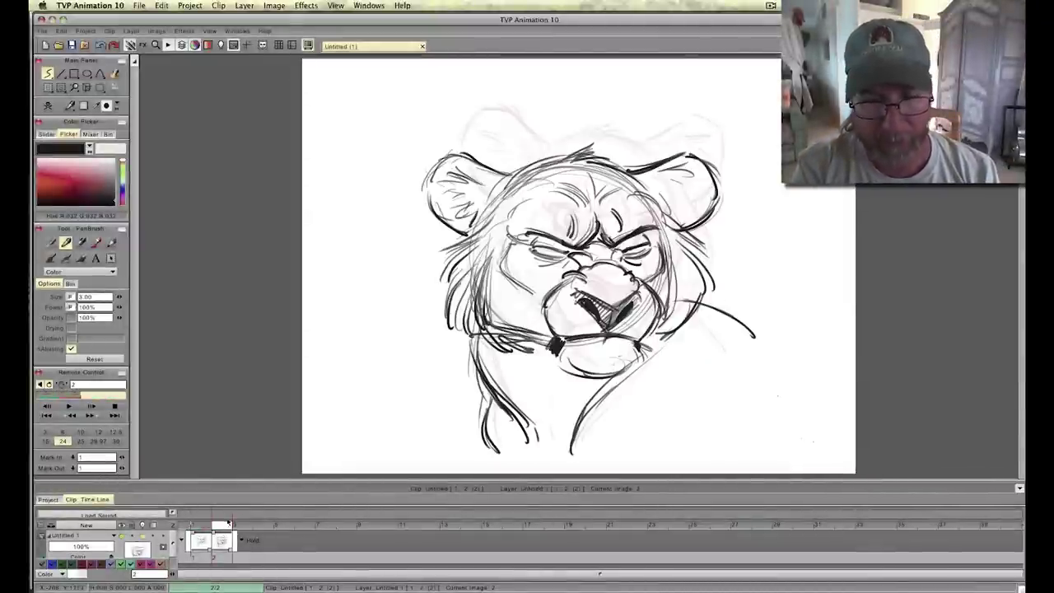
Darken the cheekbone lines beside both eyes on frame 2, and do the same on frame 1.
{"action": "mouse_move", "coordinate": [493, 240]}
{"action": "left_mouse_down"}
{"action": "mouse_move", "coordinate": [484, 321]}
{"action": "mouse_move", "coordinate": [536, 295]}
{"action": "left_mouse_up"}
{"action": "left_click_drag", "start_coordinate": [661, 234], "coordinate": [660, 275]}
{"action": "left_click_drag", "start_coordinate": [223, 527], "coordinate": [204, 526]}
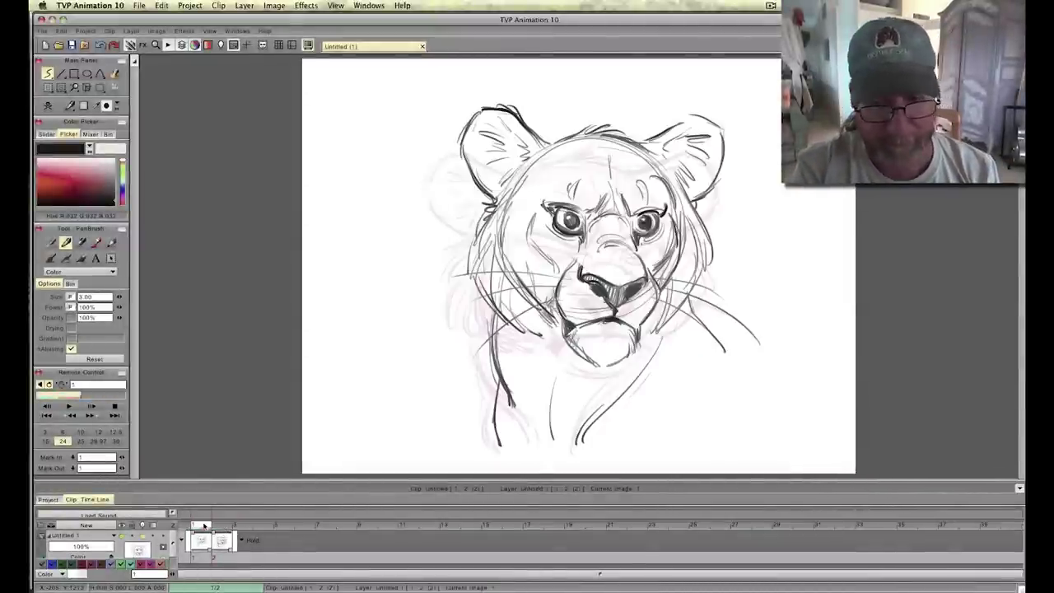
{"action": "mouse_move", "coordinate": [534, 211]}
{"action": "left_mouse_down"}
{"action": "mouse_move", "coordinate": [525, 235]}
{"action": "mouse_move", "coordinate": [555, 270]}
{"action": "left_mouse_up"}
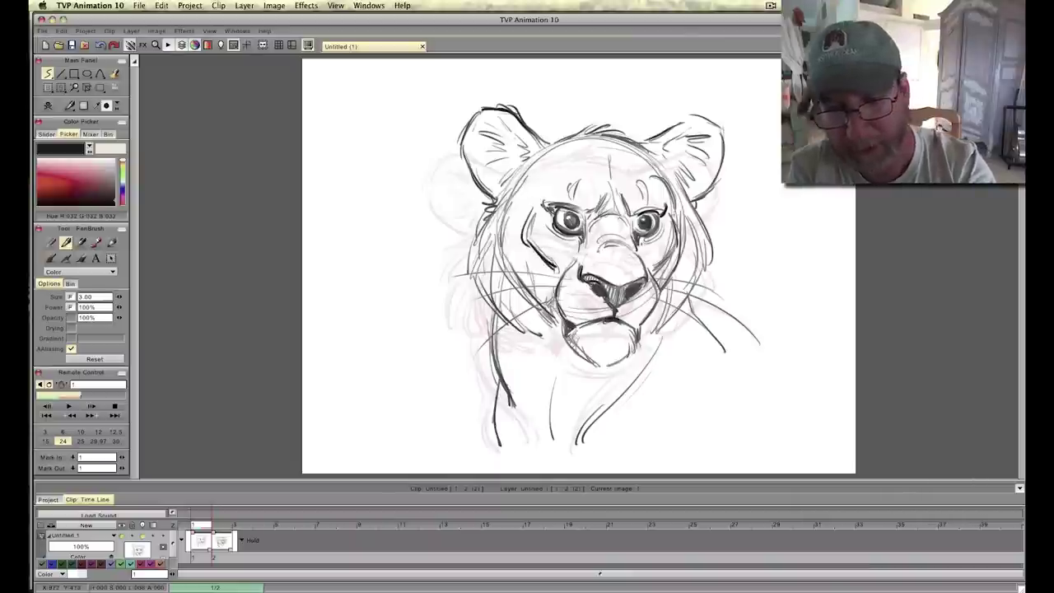
{"action": "left_click_drag", "start_coordinate": [680, 212], "coordinate": [670, 249]}
Return to frame 2 and add fur strokes inside the right ear.
{"action": "mouse_move", "coordinate": [217, 527]}
{"action": "left_mouse_down"}
{"action": "mouse_move", "coordinate": [194, 533]}
{"action": "mouse_move", "coordinate": [228, 539]}
{"action": "mouse_move", "coordinate": [185, 540]}
{"action": "mouse_move", "coordinate": [220, 537]}
{"action": "left_mouse_up"}
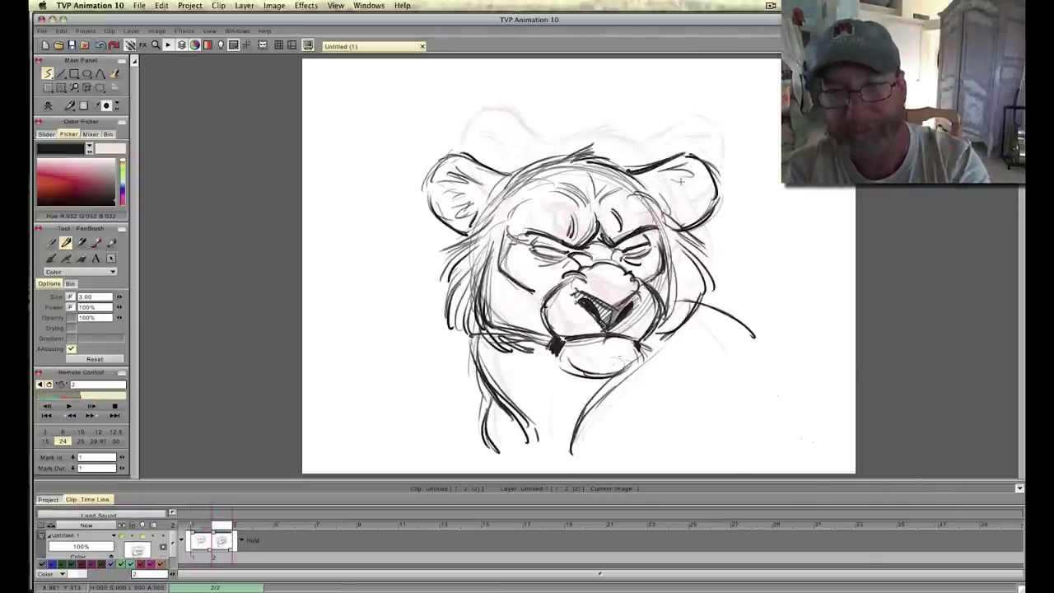
{"action": "left_click_drag", "start_coordinate": [681, 180], "coordinate": [701, 199]}
{"action": "left_click_drag", "start_coordinate": [688, 191], "coordinate": [675, 213]}
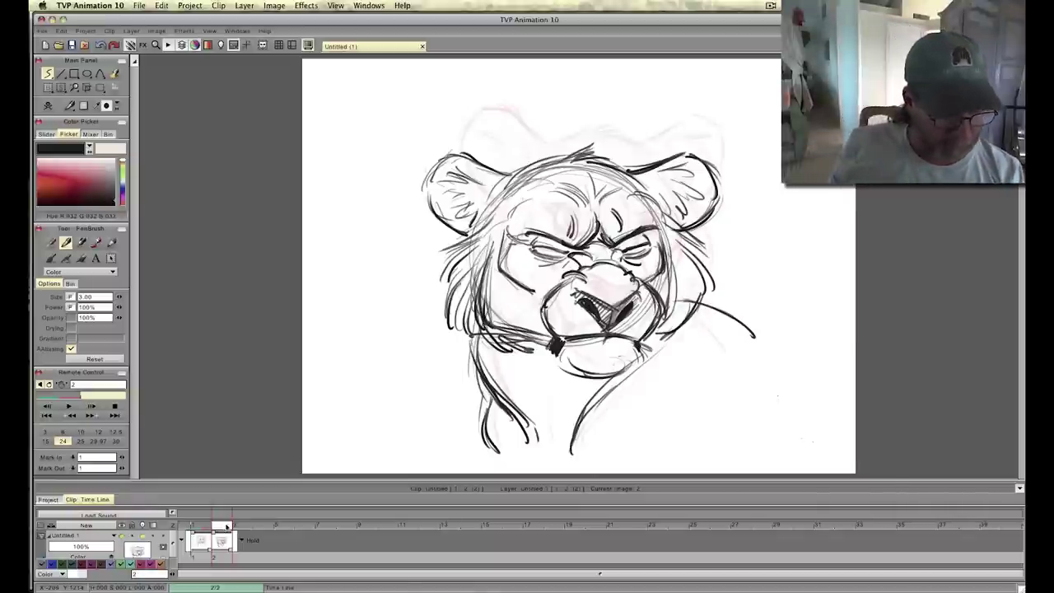
Add a blank frame 3 after the angry head drawing, with frame 2 as its onion-skin reference.
{"action": "left_click", "coordinate": [247, 543]}
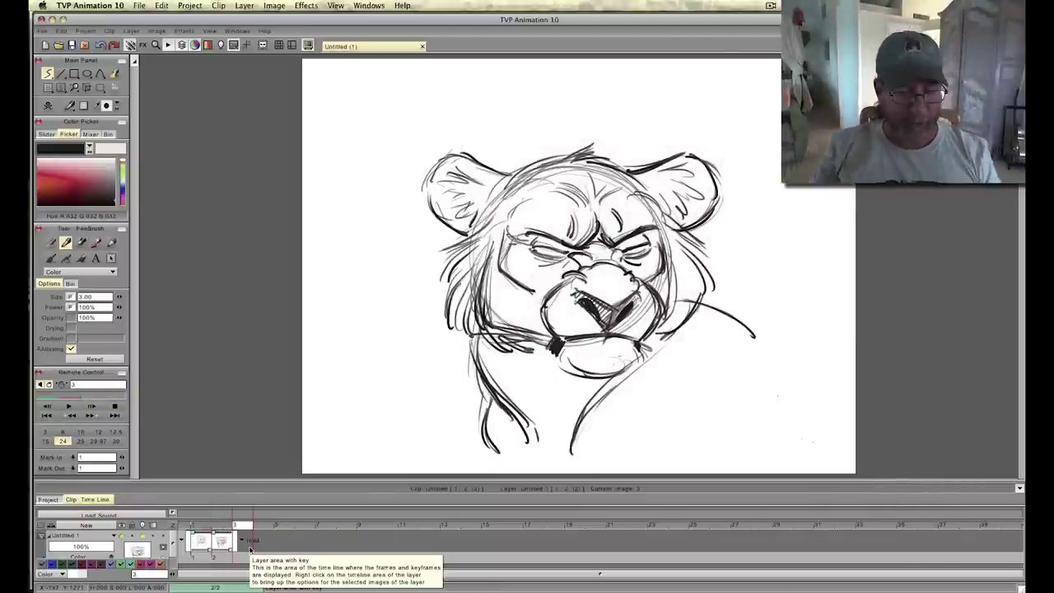
{"action": "left_click", "coordinate": [49, 109]}
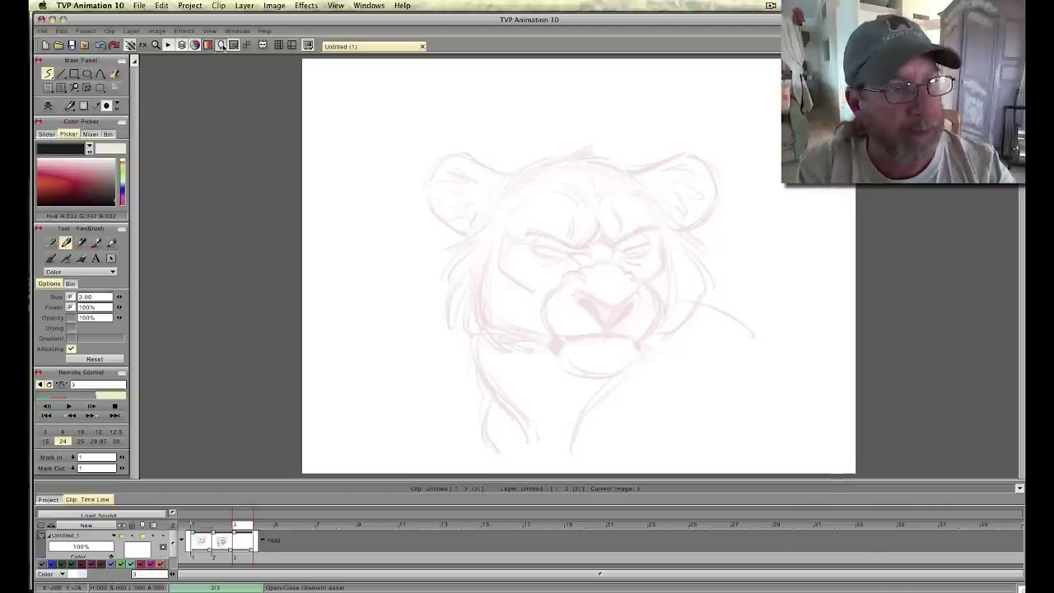
Try showing the second previous frame through the light table, turn it off again and close the light table.
{"action": "left_click", "coordinate": [207, 45]}
{"action": "left_click", "coordinate": [193, 105]}
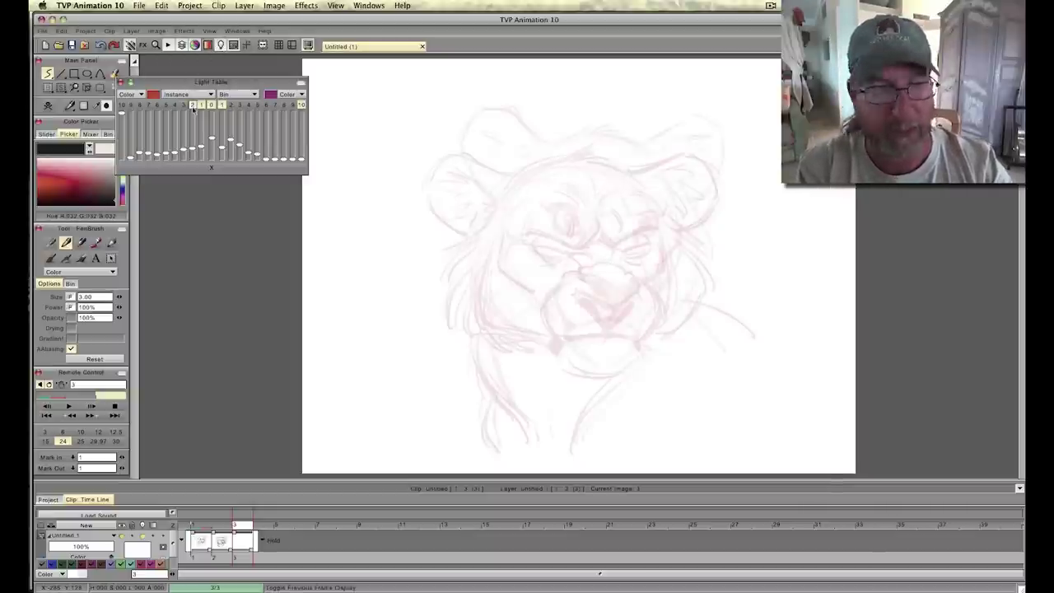
{"action": "left_click", "coordinate": [193, 105]}
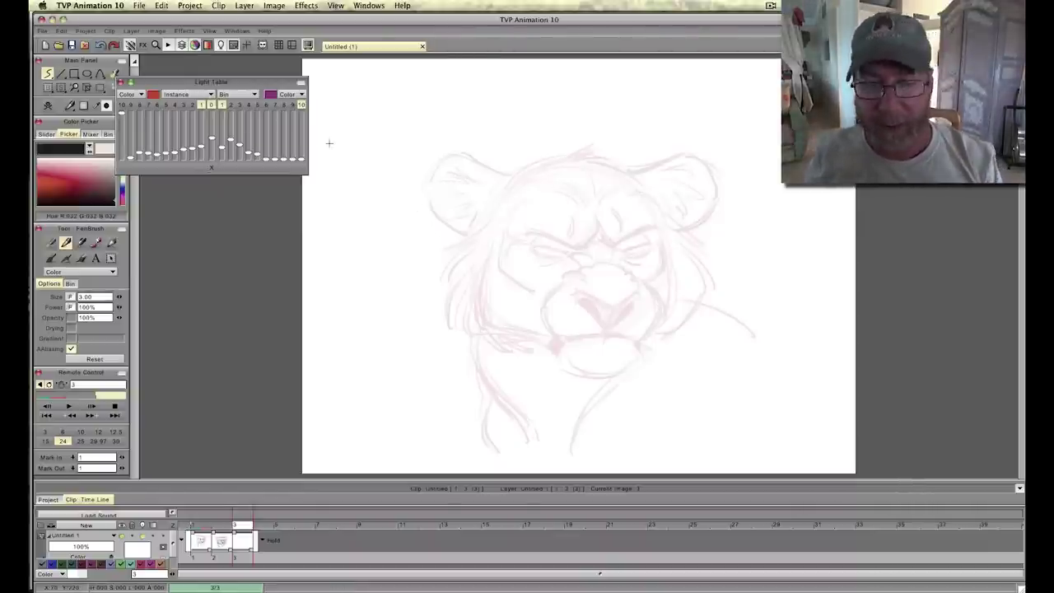
{"action": "left_click", "coordinate": [221, 44]}
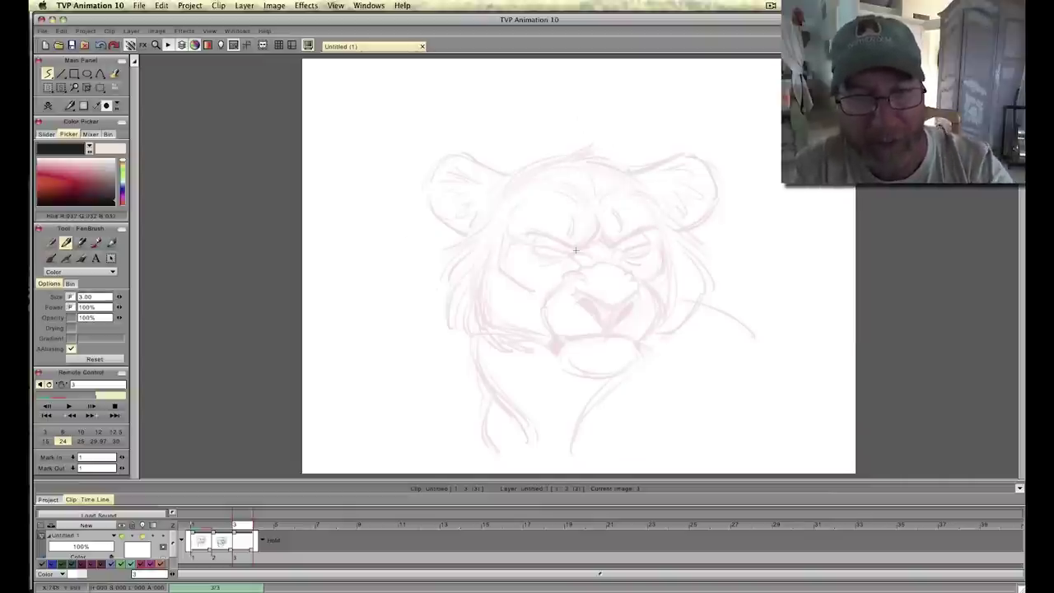
Sketch a large oval for the head on frame 3, above and left of the onion-skin head, and flip through the frames to compare.
{"action": "left_click_drag", "start_coordinate": [503, 295], "coordinate": [573, 235]}
{"action": "mouse_move", "coordinate": [501, 100]}
{"action": "left_mouse_down"}
{"action": "mouse_move", "coordinate": [461, 112]}
{"action": "mouse_move", "coordinate": [497, 113]}
{"action": "left_mouse_up"}
{"action": "left_click_drag", "start_coordinate": [521, 307], "coordinate": [590, 202]}
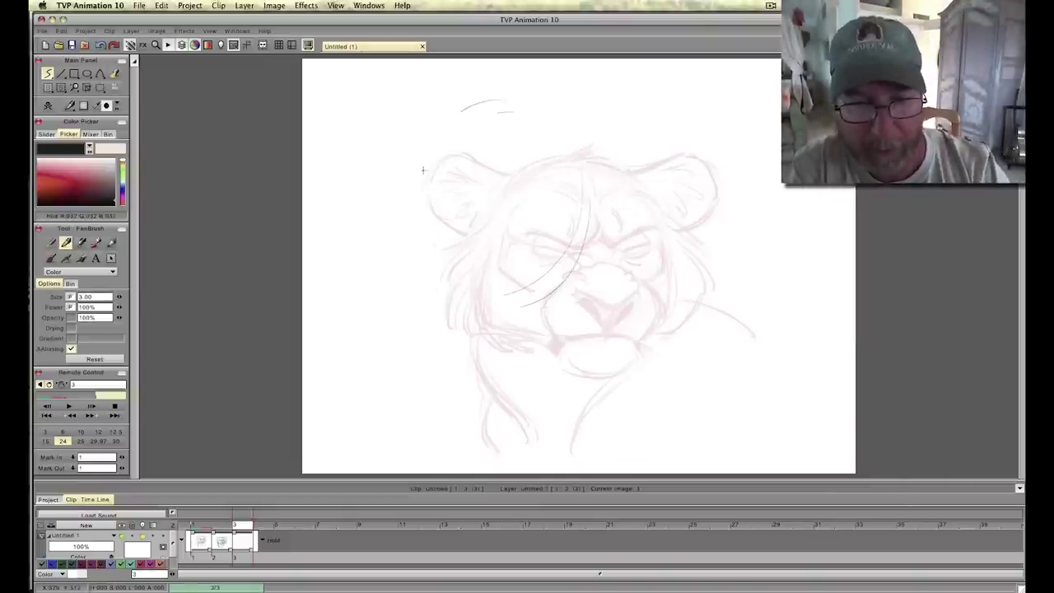
{"action": "left_click_drag", "start_coordinate": [418, 233], "coordinate": [429, 260]}
{"action": "left_click_drag", "start_coordinate": [508, 104], "coordinate": [460, 117]}
{"action": "left_click_drag", "start_coordinate": [407, 208], "coordinate": [578, 182]}
{"action": "mouse_move", "coordinate": [453, 116]}
{"action": "left_mouse_down"}
{"action": "mouse_move", "coordinate": [512, 298]}
{"action": "mouse_move", "coordinate": [511, 100]}
{"action": "mouse_move", "coordinate": [456, 301]}
{"action": "mouse_move", "coordinate": [551, 126]}
{"action": "mouse_move", "coordinate": [418, 254]}
{"action": "mouse_move", "coordinate": [578, 191]}
{"action": "mouse_move", "coordinate": [426, 186]}
{"action": "mouse_move", "coordinate": [573, 142]}
{"action": "mouse_move", "coordinate": [463, 123]}
{"action": "mouse_move", "coordinate": [450, 107]}
{"action": "mouse_move", "coordinate": [422, 247]}
{"action": "left_mouse_up"}
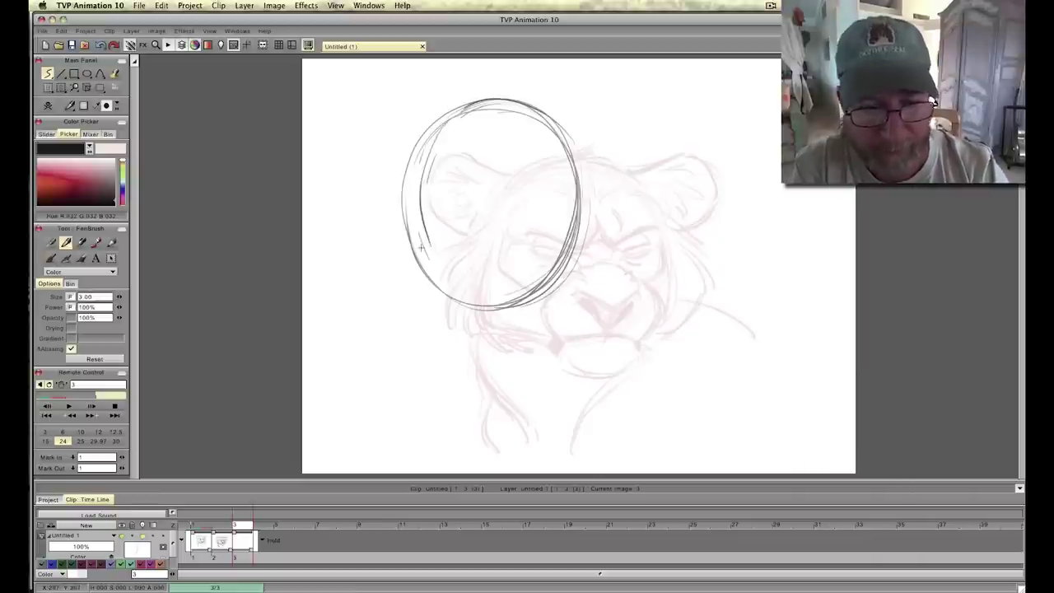
{"action": "left_click_drag", "start_coordinate": [433, 163], "coordinate": [416, 270]}
{"action": "mouse_move", "coordinate": [435, 149]}
{"action": "left_mouse_down"}
{"action": "mouse_move", "coordinate": [438, 260]}
{"action": "mouse_move", "coordinate": [470, 288]}
{"action": "mouse_move", "coordinate": [576, 193]}
{"action": "left_mouse_up"}
{"action": "left_click_drag", "start_coordinate": [506, 299], "coordinate": [530, 287]}
{"action": "left_click_drag", "start_coordinate": [562, 147], "coordinate": [475, 102]}
{"action": "left_click_drag", "start_coordinate": [433, 144], "coordinate": [422, 195]}
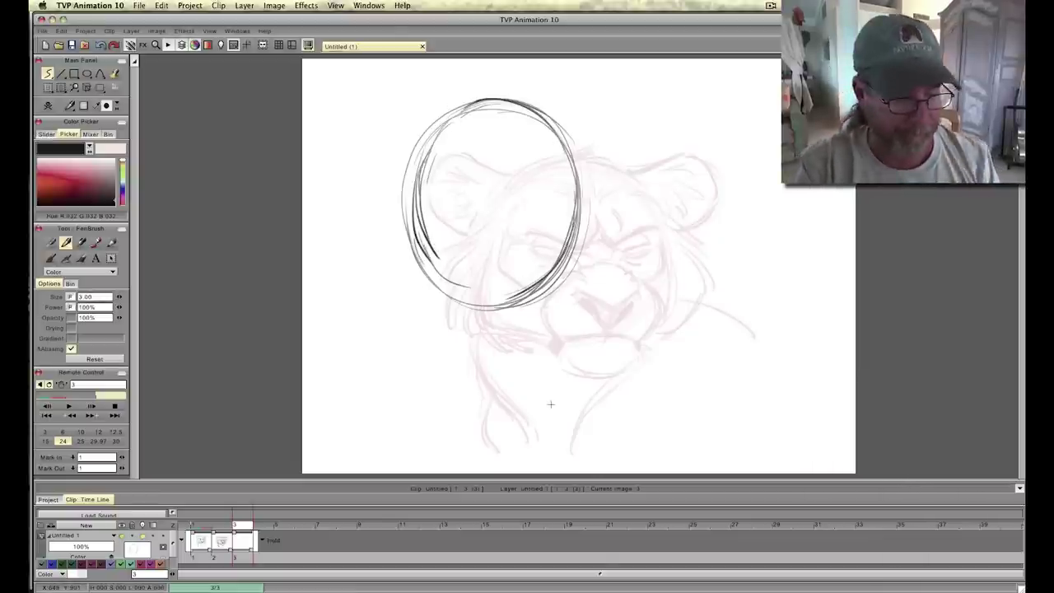
{"action": "left_click_drag", "start_coordinate": [247, 537], "coordinate": [205, 544]}
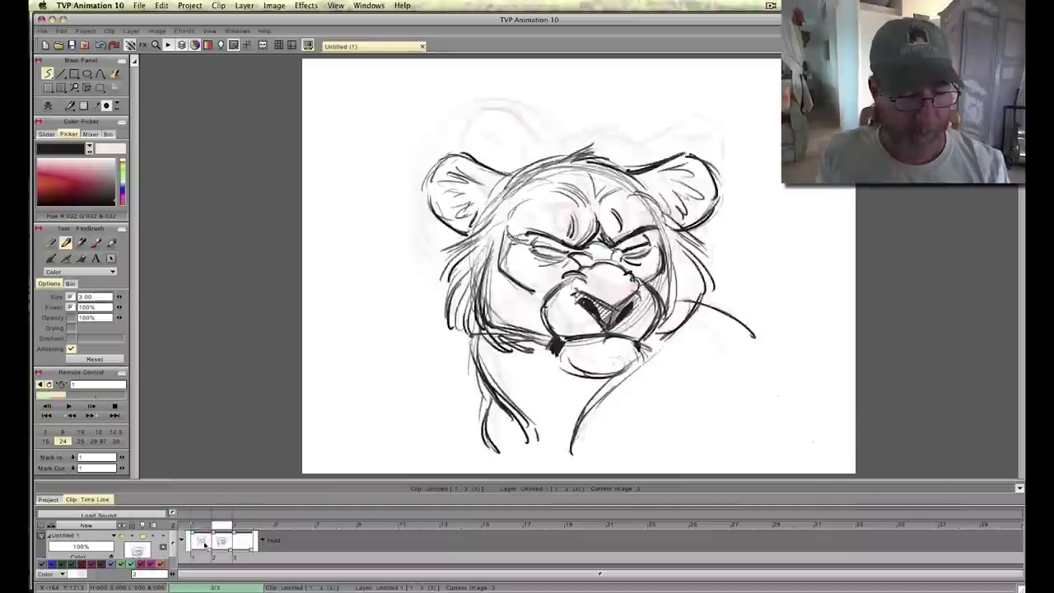
{"action": "left_click", "coordinate": [238, 539]}
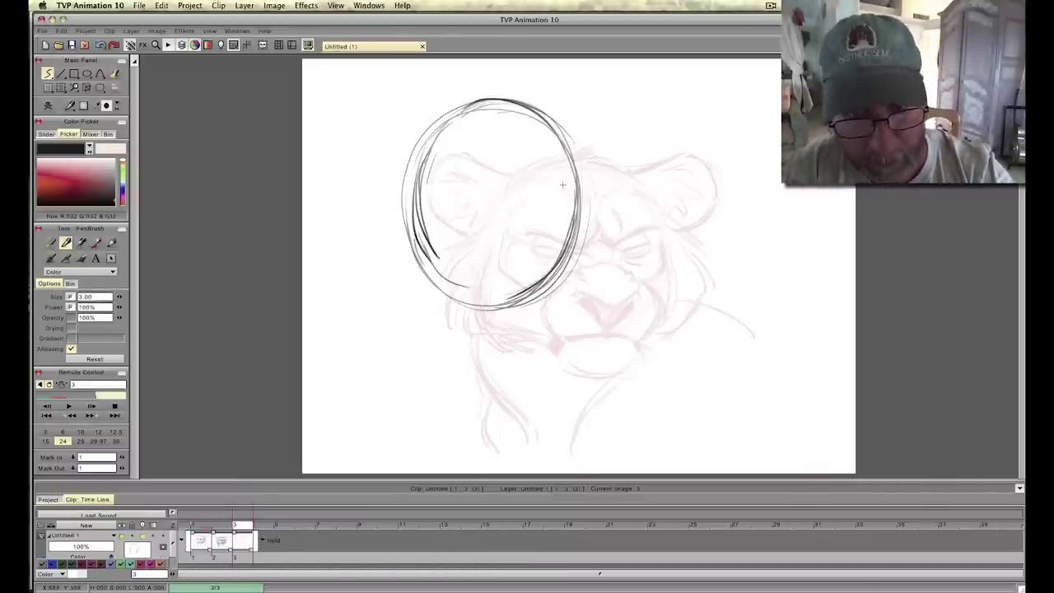
Draw the raised nose near the oval's right edge, with a V-shaped outline and shaded nostrils, and check it against the previous frame.
{"action": "mouse_move", "coordinate": [562, 178]}
{"action": "left_mouse_down"}
{"action": "mouse_move", "coordinate": [543, 194]}
{"action": "mouse_move", "coordinate": [504, 187]}
{"action": "mouse_move", "coordinate": [559, 183]}
{"action": "mouse_move", "coordinate": [541, 200]}
{"action": "left_mouse_up"}
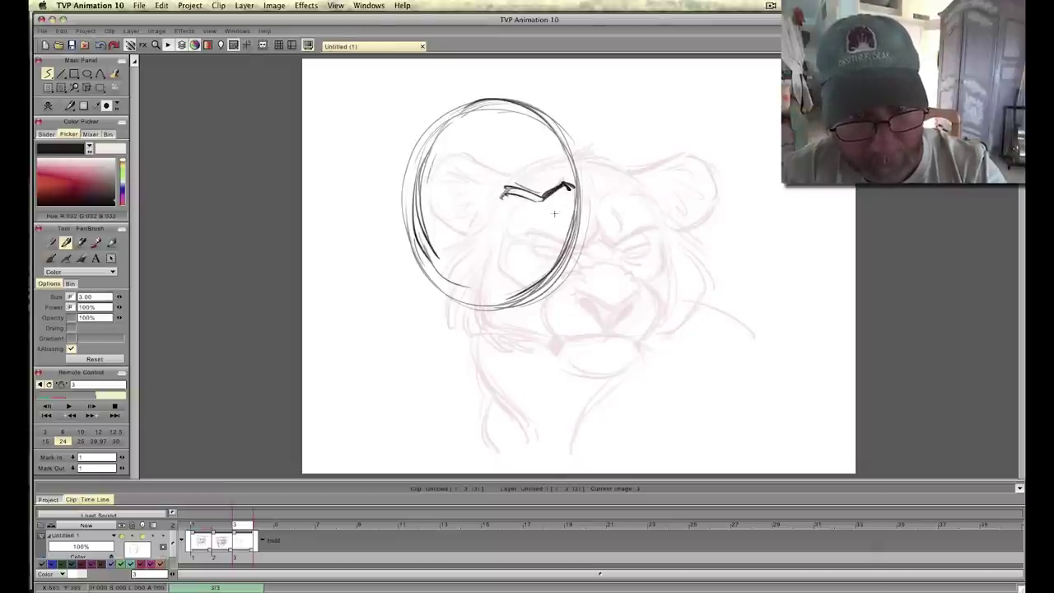
{"action": "left_click_drag", "start_coordinate": [565, 193], "coordinate": [540, 229]}
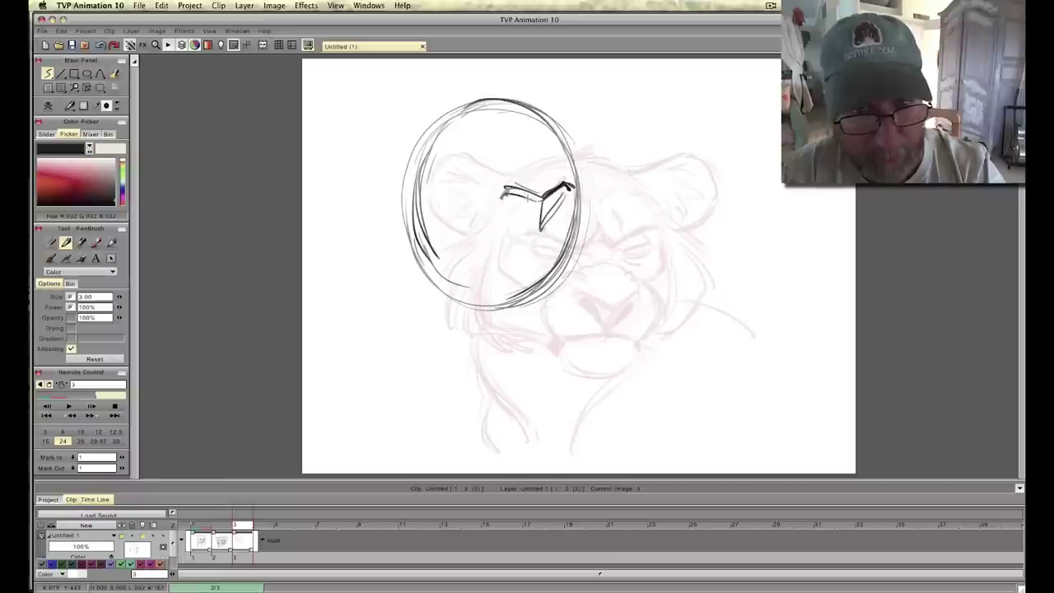
{"action": "left_click_drag", "start_coordinate": [503, 195], "coordinate": [540, 228]}
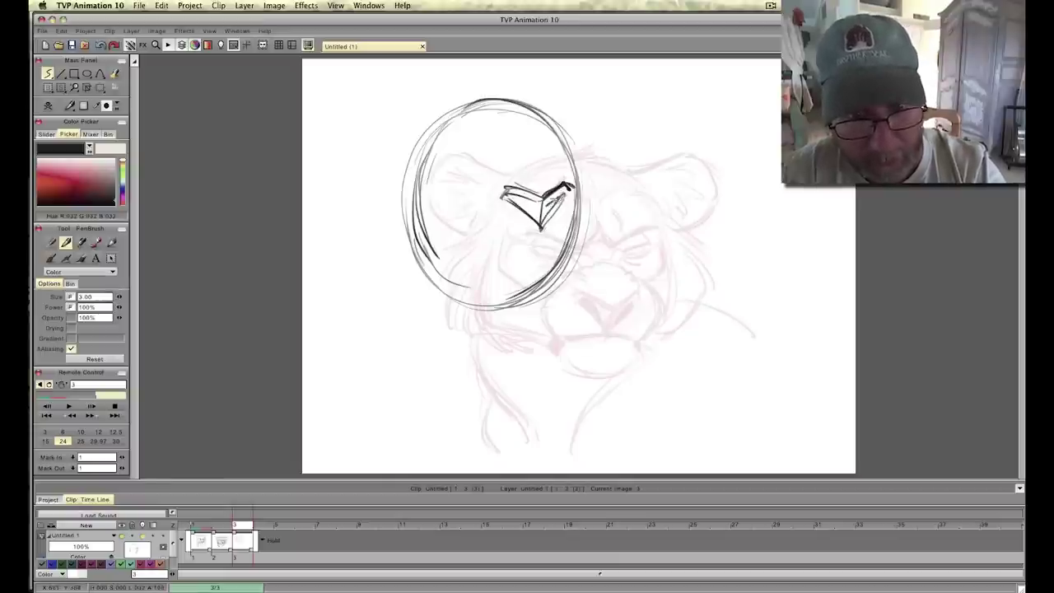
{"action": "mouse_move", "coordinate": [566, 189]}
{"action": "left_mouse_down"}
{"action": "mouse_move", "coordinate": [542, 218]}
{"action": "mouse_move", "coordinate": [522, 200]}
{"action": "mouse_move", "coordinate": [550, 208]}
{"action": "mouse_move", "coordinate": [541, 219]}
{"action": "mouse_move", "coordinate": [506, 194]}
{"action": "mouse_move", "coordinate": [517, 186]}
{"action": "left_mouse_up"}
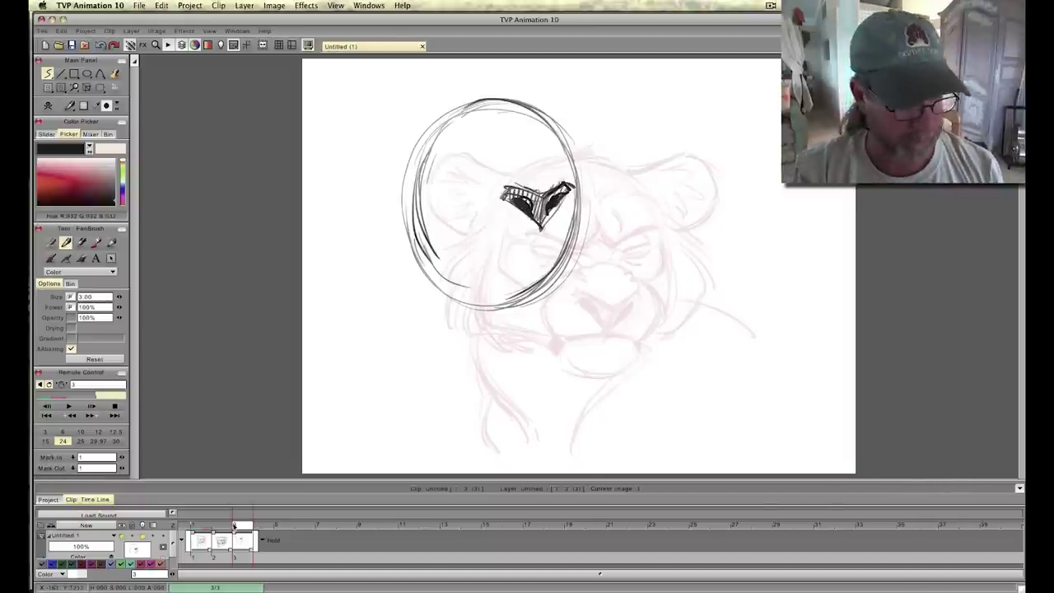
{"action": "mouse_move", "coordinate": [235, 527]}
{"action": "left_mouse_down"}
{"action": "mouse_move", "coordinate": [224, 528]}
{"action": "mouse_move", "coordinate": [244, 525]}
{"action": "left_mouse_up"}
Draw the line below the nose, the contours on both sides of the muzzle and the upper lip curves.
{"action": "left_click_drag", "start_coordinate": [541, 228], "coordinate": [541, 245]}
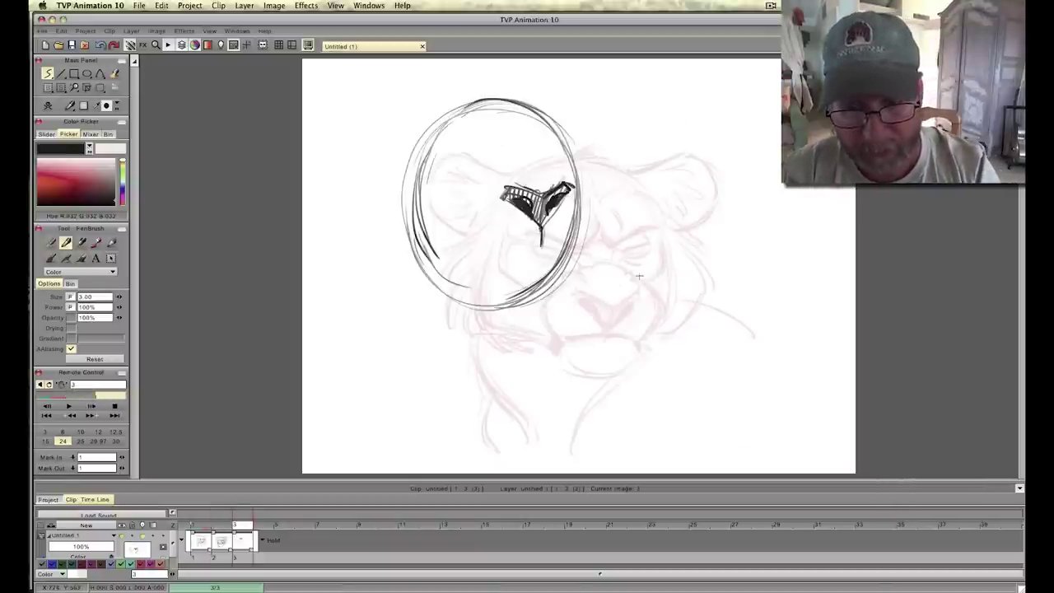
{"action": "left_click_drag", "start_coordinate": [575, 191], "coordinate": [586, 259]}
{"action": "left_click_drag", "start_coordinate": [581, 219], "coordinate": [573, 272]}
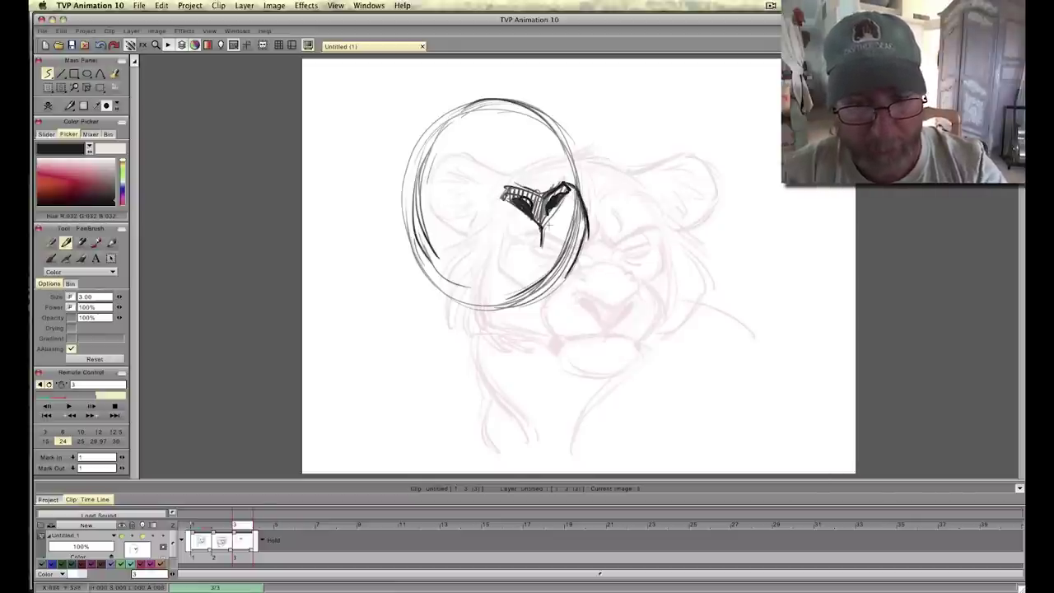
{"action": "left_click_drag", "start_coordinate": [478, 227], "coordinate": [477, 252]}
{"action": "left_click_drag", "start_coordinate": [496, 203], "coordinate": [478, 241]}
{"action": "mouse_move", "coordinate": [545, 245]}
{"action": "left_mouse_down"}
{"action": "mouse_move", "coordinate": [566, 272]}
{"action": "mouse_move", "coordinate": [558, 258]}
{"action": "mouse_move", "coordinate": [500, 265]}
{"action": "left_mouse_up"}
Draw the left mouth corner and the wide-open lower jaw with a rounded chin, and check it against the previous frame.
{"action": "mouse_move", "coordinate": [490, 266]}
{"action": "left_mouse_down"}
{"action": "mouse_move", "coordinate": [472, 295]}
{"action": "mouse_move", "coordinate": [513, 352]}
{"action": "left_mouse_up"}
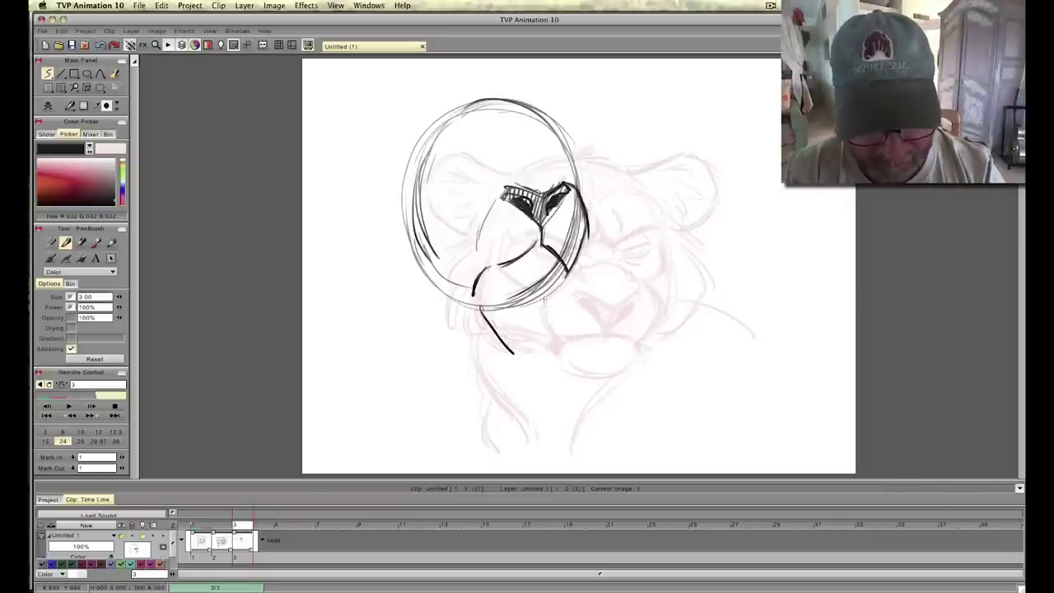
{"action": "mouse_move", "coordinate": [563, 276]}
{"action": "left_mouse_down"}
{"action": "mouse_move", "coordinate": [532, 370]}
{"action": "mouse_move", "coordinate": [552, 358]}
{"action": "left_mouse_up"}
{"action": "mouse_move", "coordinate": [557, 322]}
{"action": "left_mouse_down"}
{"action": "mouse_move", "coordinate": [504, 351]}
{"action": "mouse_move", "coordinate": [528, 371]}
{"action": "left_mouse_up"}
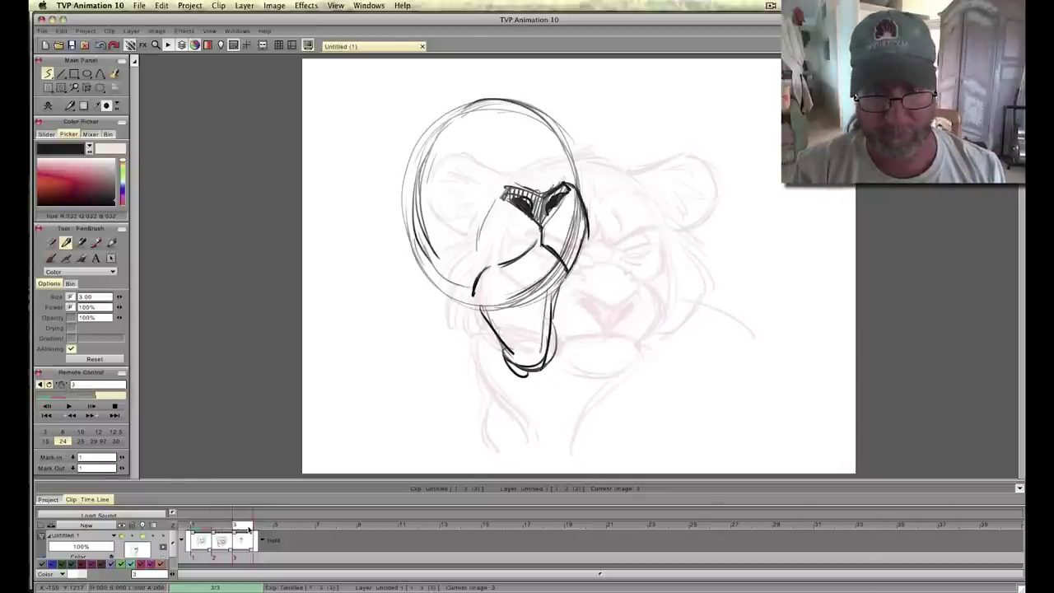
{"action": "mouse_move", "coordinate": [247, 529]}
{"action": "left_mouse_down"}
{"action": "mouse_move", "coordinate": [224, 529]}
{"action": "mouse_move", "coordinate": [241, 529]}
{"action": "left_mouse_up"}
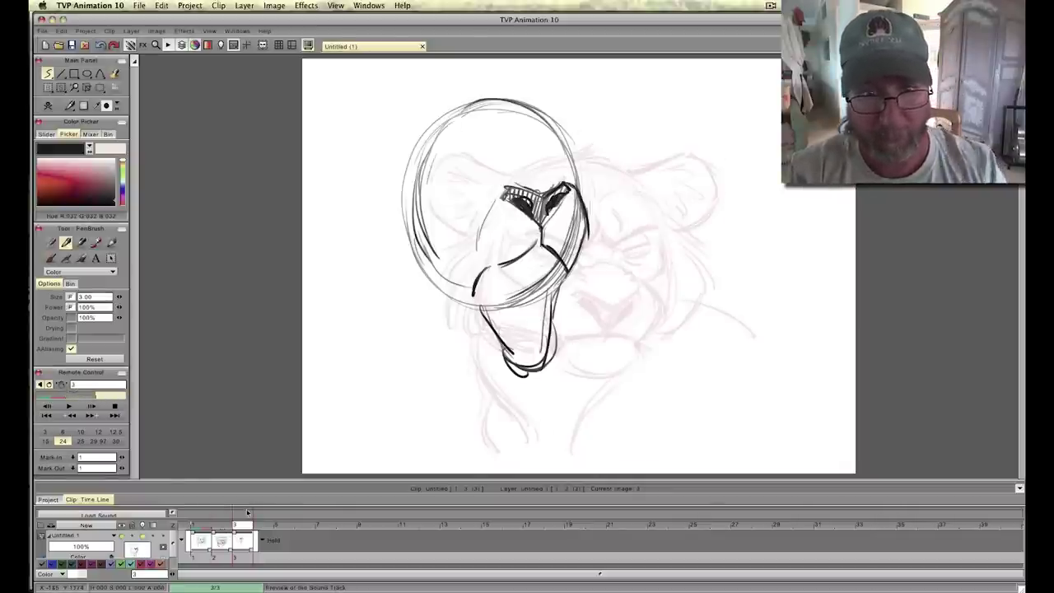
Draw the arched top of the muzzle above the nose, and add the upper fangs and small front teeth.
{"action": "left_click_drag", "start_coordinate": [520, 164], "coordinate": [551, 170]}
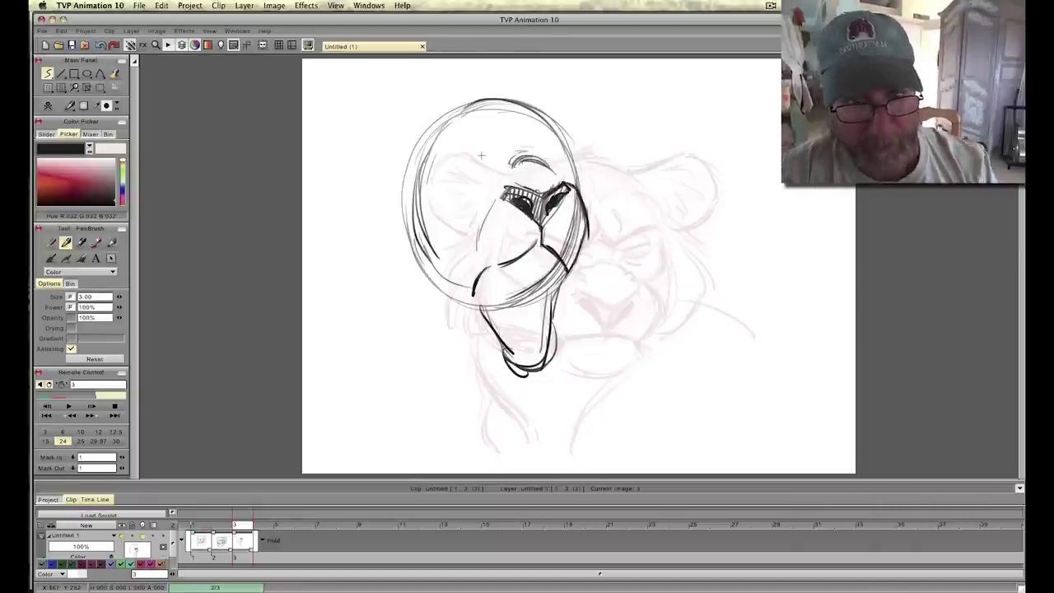
{"action": "mouse_move", "coordinate": [562, 178]}
{"action": "left_mouse_down"}
{"action": "mouse_move", "coordinate": [531, 157]}
{"action": "mouse_move", "coordinate": [510, 165]}
{"action": "left_mouse_up"}
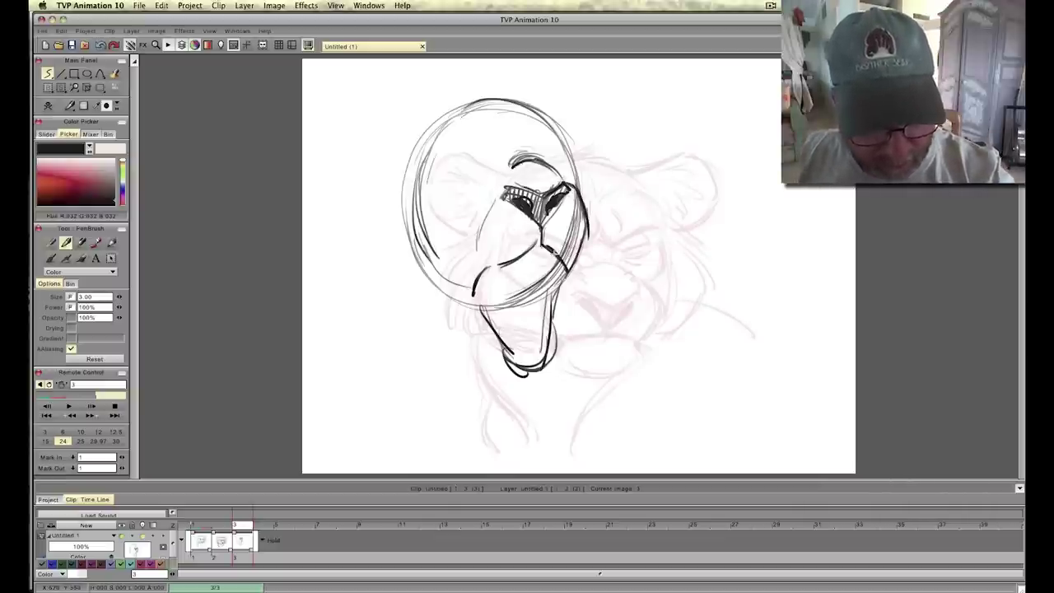
{"action": "mouse_move", "coordinate": [561, 283]}
{"action": "left_mouse_down"}
{"action": "mouse_move", "coordinate": [551, 257]}
{"action": "mouse_move", "coordinate": [512, 283]}
{"action": "mouse_move", "coordinate": [503, 263]}
{"action": "mouse_move", "coordinate": [552, 255]}
{"action": "left_mouse_up"}
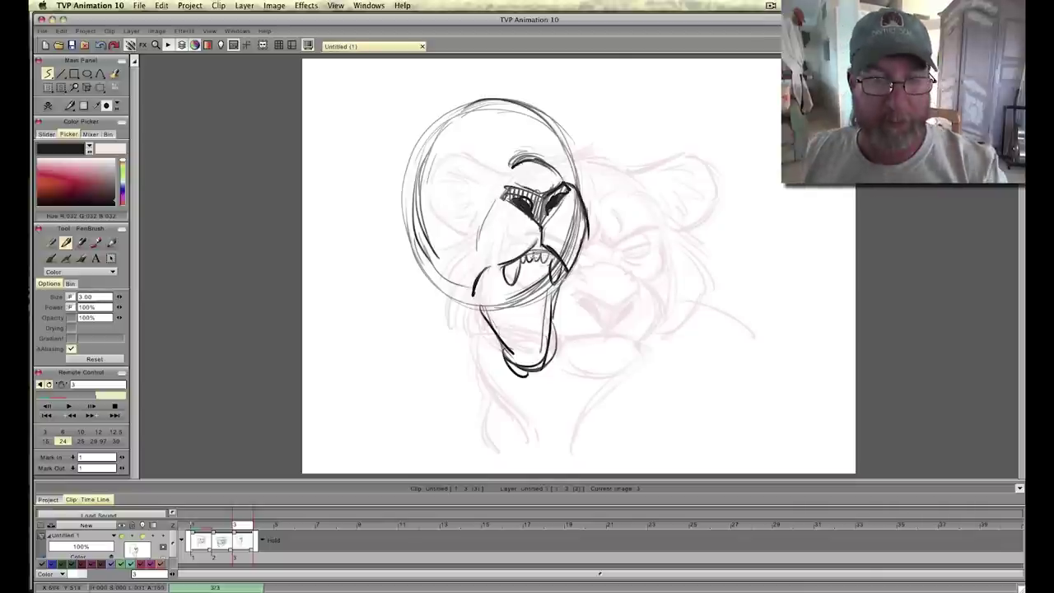
Thicken the lips at both sides of the open mouth and draw the lower fangs and front teeth.
{"action": "mouse_move", "coordinate": [482, 271]}
{"action": "left_mouse_down"}
{"action": "mouse_move", "coordinate": [475, 298]}
{"action": "mouse_move", "coordinate": [488, 333]}
{"action": "left_mouse_up"}
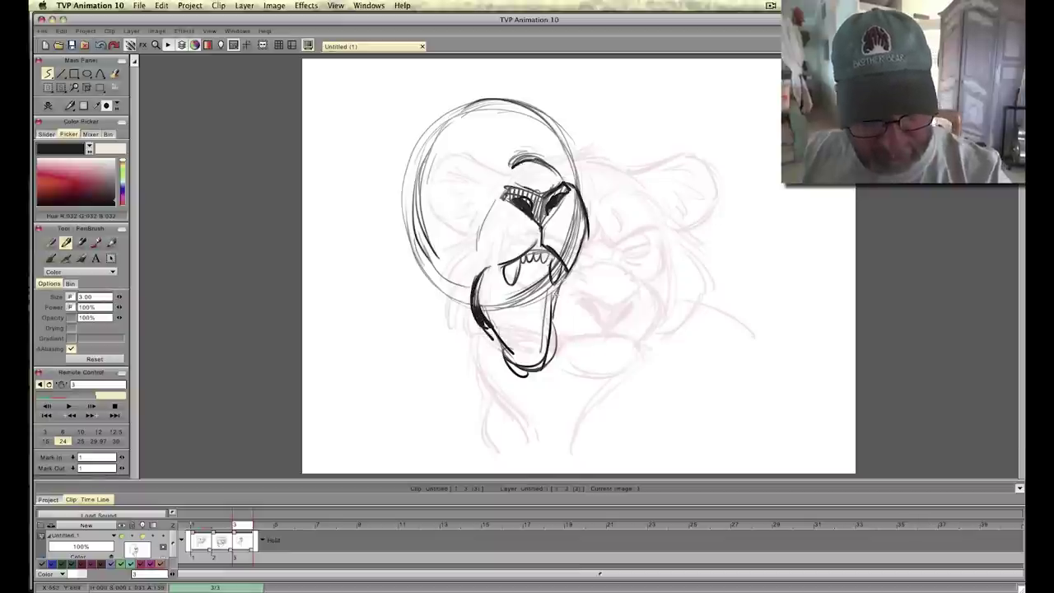
{"action": "mouse_move", "coordinate": [553, 285]}
{"action": "left_mouse_down"}
{"action": "mouse_move", "coordinate": [545, 357]}
{"action": "mouse_move", "coordinate": [502, 357]}
{"action": "mouse_move", "coordinate": [538, 354]}
{"action": "left_mouse_up"}
{"action": "mouse_move", "coordinate": [484, 280]}
{"action": "left_mouse_down"}
{"action": "mouse_move", "coordinate": [496, 345]}
{"action": "mouse_move", "coordinate": [563, 379]}
{"action": "left_mouse_up"}
Add ragged fur strokes around the underside of the lower jaw and chin.
{"action": "mouse_move", "coordinate": [480, 346]}
{"action": "left_mouse_down"}
{"action": "mouse_move", "coordinate": [493, 396]}
{"action": "mouse_move", "coordinate": [522, 410]}
{"action": "left_mouse_up"}
{"action": "left_click_drag", "start_coordinate": [555, 369], "coordinate": [552, 403]}
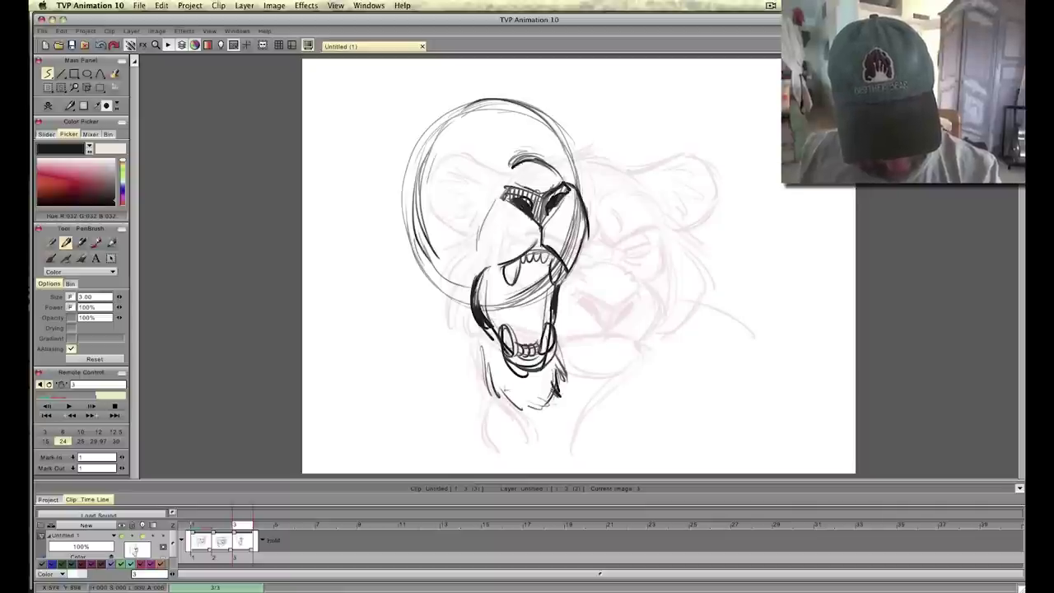
{"action": "mouse_move", "coordinate": [497, 365]}
{"action": "left_mouse_down"}
{"action": "mouse_move", "coordinate": [553, 413]}
{"action": "mouse_move", "coordinate": [532, 410]}
{"action": "left_mouse_up"}
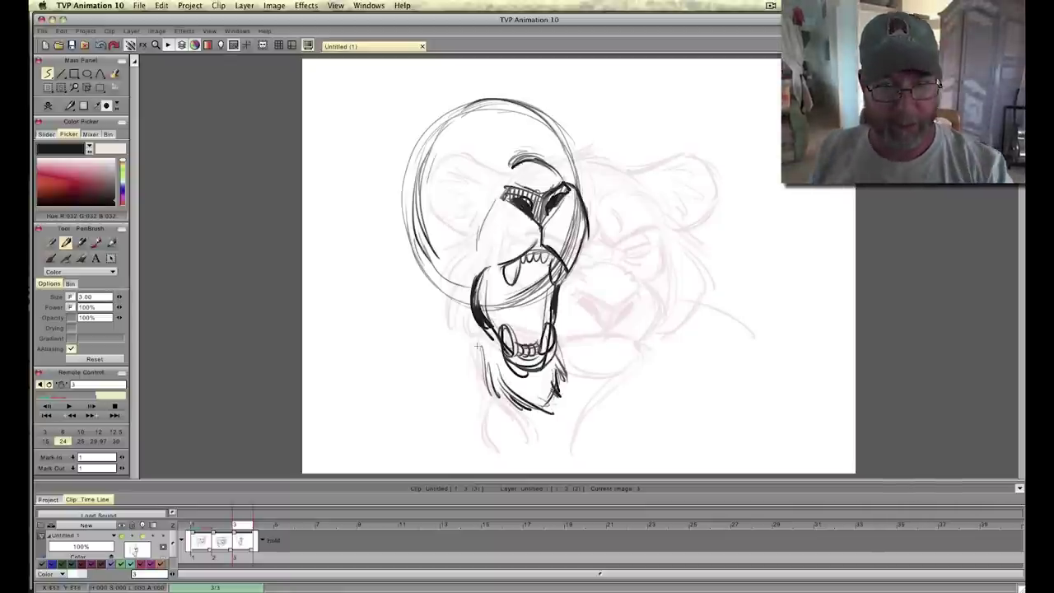
Draw the cheek lines running down both sides of the open jaw, and compare the drawing with the previous frame.
{"action": "left_click_drag", "start_coordinate": [463, 334], "coordinate": [480, 382]}
{"action": "left_click_drag", "start_coordinate": [455, 306], "coordinate": [479, 370]}
{"action": "left_click_drag", "start_coordinate": [563, 295], "coordinate": [557, 350]}
{"action": "left_click_drag", "start_coordinate": [576, 271], "coordinate": [560, 354]}
{"action": "left_click_drag", "start_coordinate": [468, 337], "coordinate": [480, 365]}
{"action": "left_click_drag", "start_coordinate": [443, 288], "coordinate": [479, 358]}
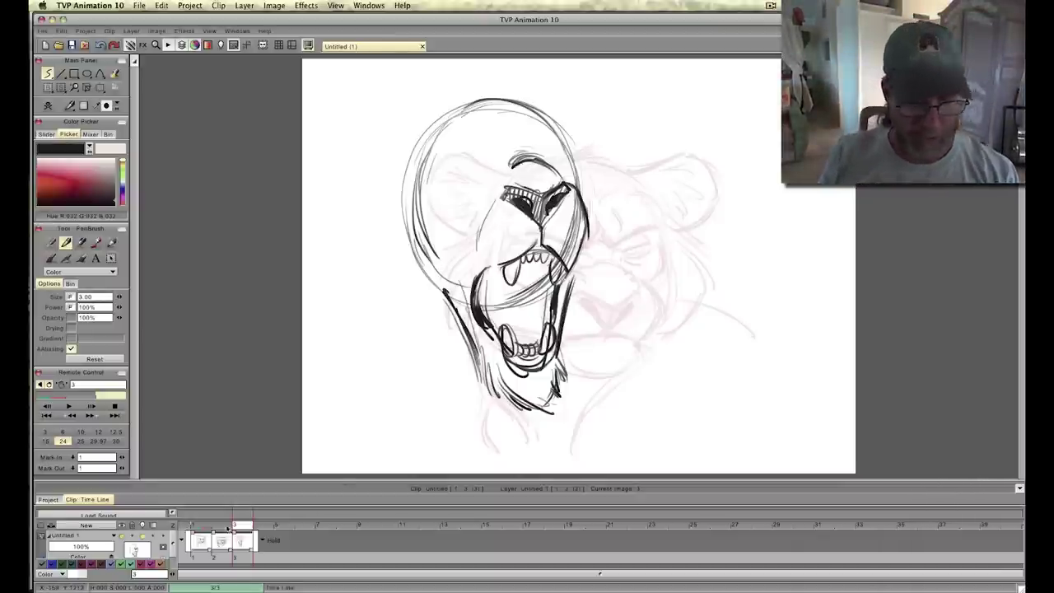
{"action": "left_click_drag", "start_coordinate": [227, 528], "coordinate": [234, 527]}
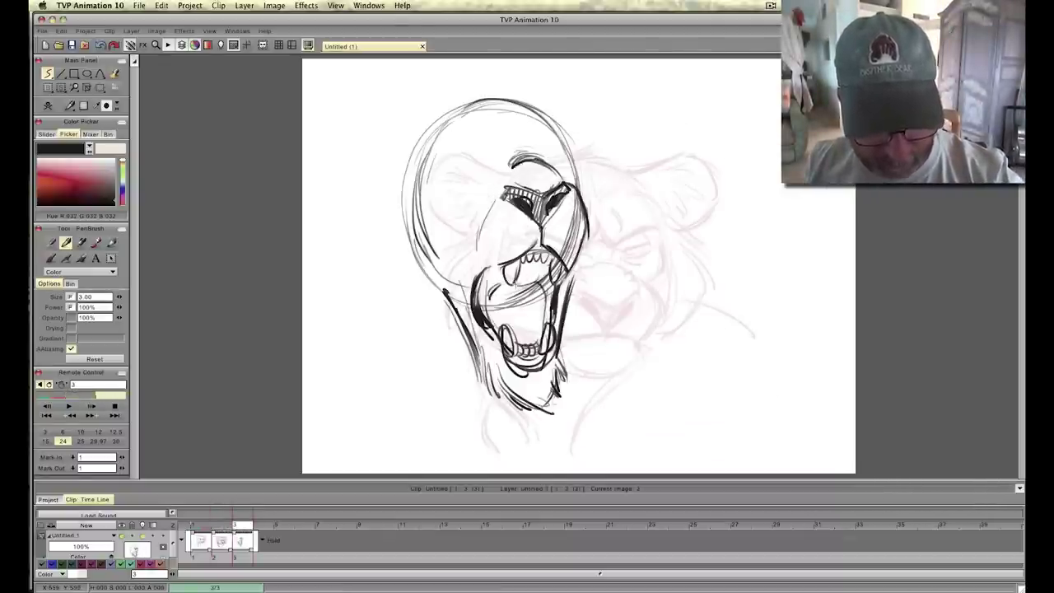
Draw the tongue, hatch it and darken the inside of the open mouth, and check the result against the previous frame.
{"action": "mouse_move", "coordinate": [517, 285]}
{"action": "left_mouse_down"}
{"action": "mouse_move", "coordinate": [531, 327]}
{"action": "mouse_move", "coordinate": [546, 317]}
{"action": "mouse_move", "coordinate": [536, 335]}
{"action": "left_mouse_up"}
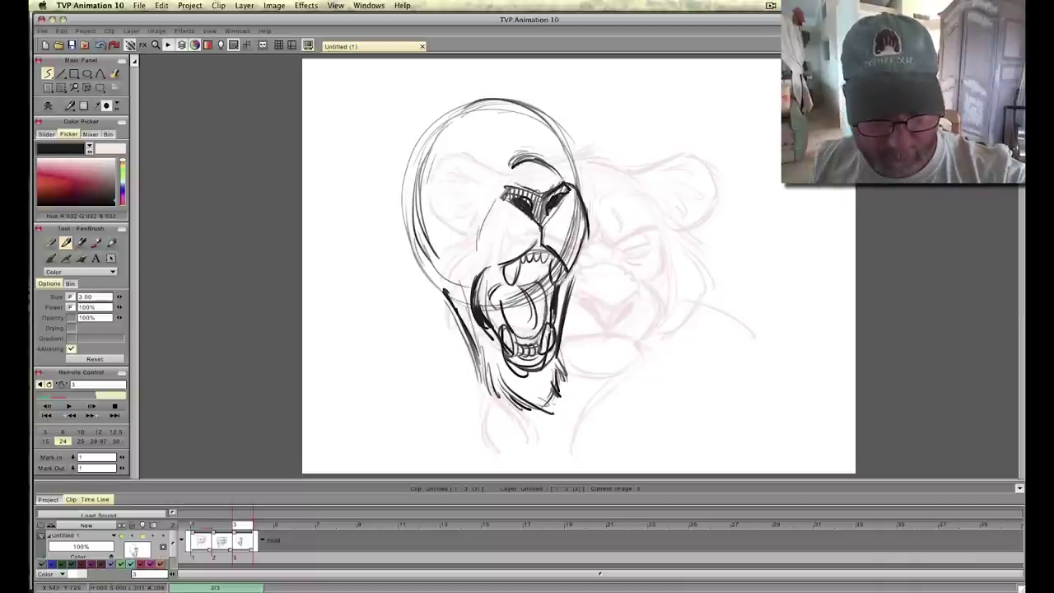
{"action": "left_click_drag", "start_coordinate": [552, 316], "coordinate": [520, 337]}
{"action": "mouse_move", "coordinate": [550, 293]}
{"action": "left_mouse_down"}
{"action": "mouse_move", "coordinate": [515, 332]}
{"action": "mouse_move", "coordinate": [511, 324]}
{"action": "left_mouse_up"}
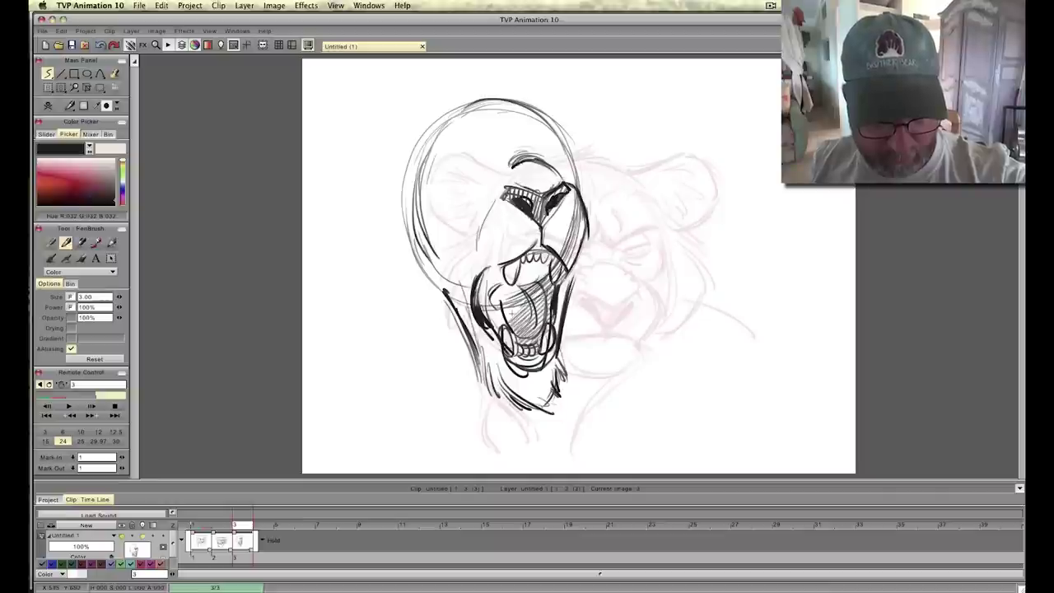
{"action": "left_click_drag", "start_coordinate": [547, 262], "coordinate": [496, 327]}
{"action": "mouse_move", "coordinate": [517, 290]}
{"action": "left_mouse_down"}
{"action": "mouse_move", "coordinate": [489, 324]}
{"action": "mouse_move", "coordinate": [482, 317]}
{"action": "left_mouse_up"}
{"action": "mouse_move", "coordinate": [502, 269]}
{"action": "left_mouse_down"}
{"action": "mouse_move", "coordinate": [482, 306]}
{"action": "mouse_move", "coordinate": [474, 295]}
{"action": "left_mouse_up"}
{"action": "mouse_move", "coordinate": [548, 265]}
{"action": "left_mouse_down"}
{"action": "mouse_move", "coordinate": [534, 285]}
{"action": "mouse_move", "coordinate": [480, 301]}
{"action": "left_mouse_up"}
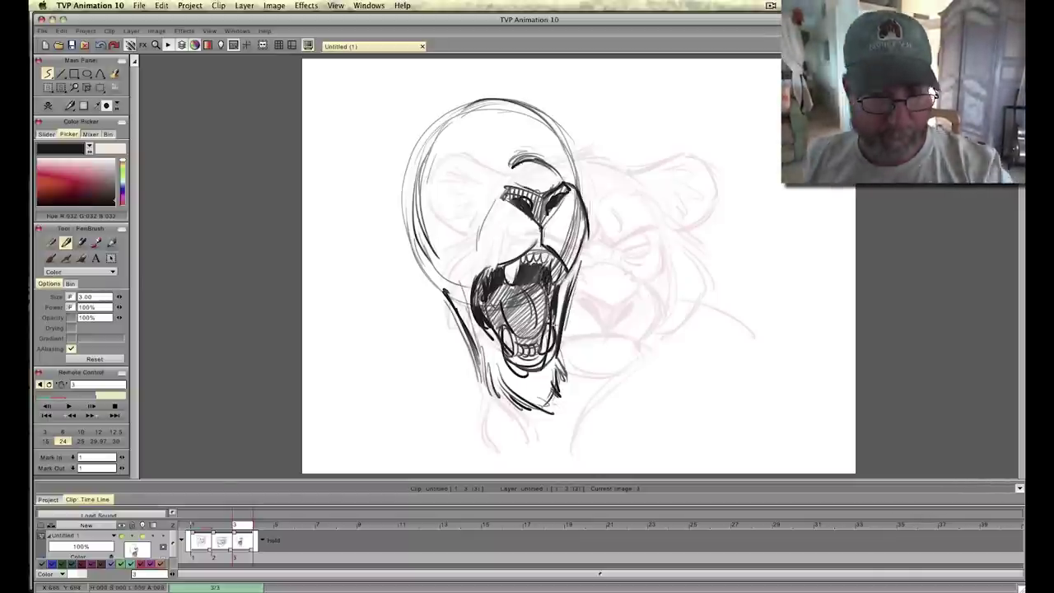
{"action": "left_click", "coordinate": [226, 525]}
{"action": "left_click_drag", "start_coordinate": [228, 525], "coordinate": [239, 525]}
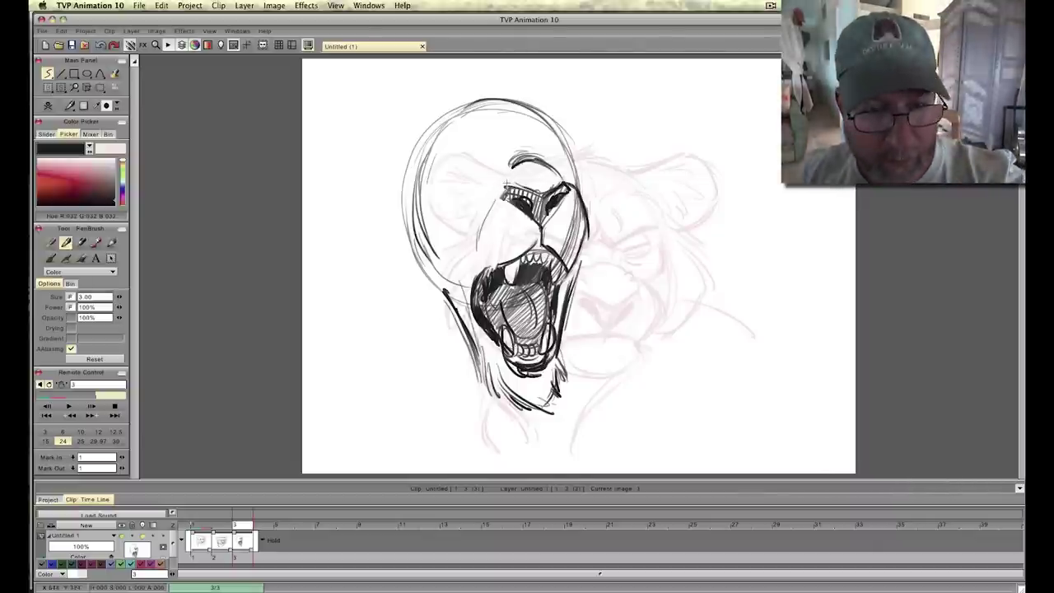
Strengthen the sides of the muzzle and extend the outer cheek contours from the skull circle down to the jaw.
{"action": "left_click_drag", "start_coordinate": [499, 190], "coordinate": [463, 311]}
{"action": "left_click_drag", "start_coordinate": [584, 208], "coordinate": [565, 307]}
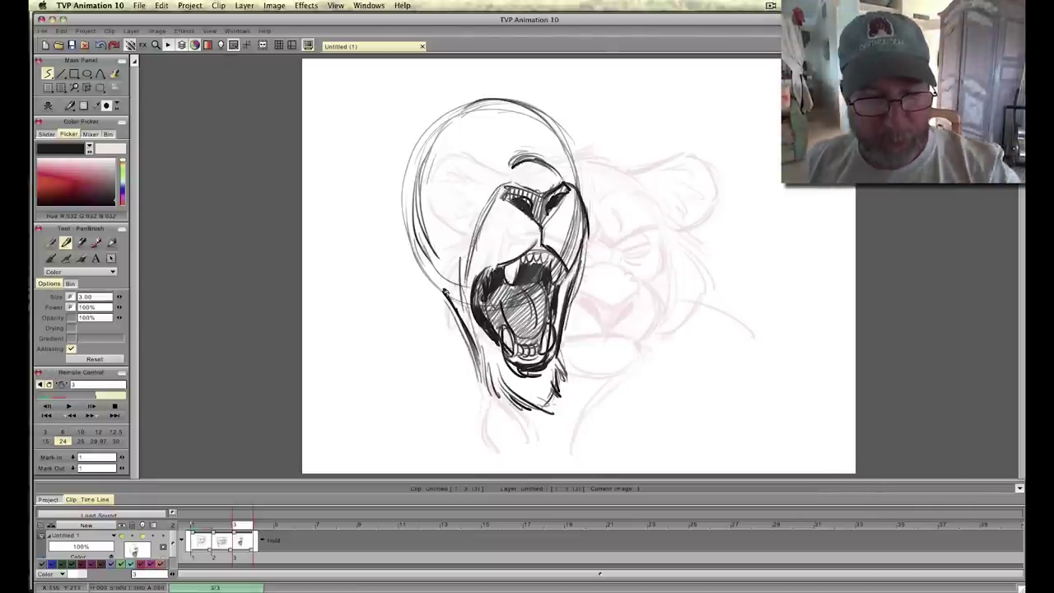
{"action": "mouse_move", "coordinate": [426, 216]}
{"action": "left_mouse_down"}
{"action": "mouse_move", "coordinate": [436, 302]}
{"action": "mouse_move", "coordinate": [479, 362]}
{"action": "left_mouse_up"}
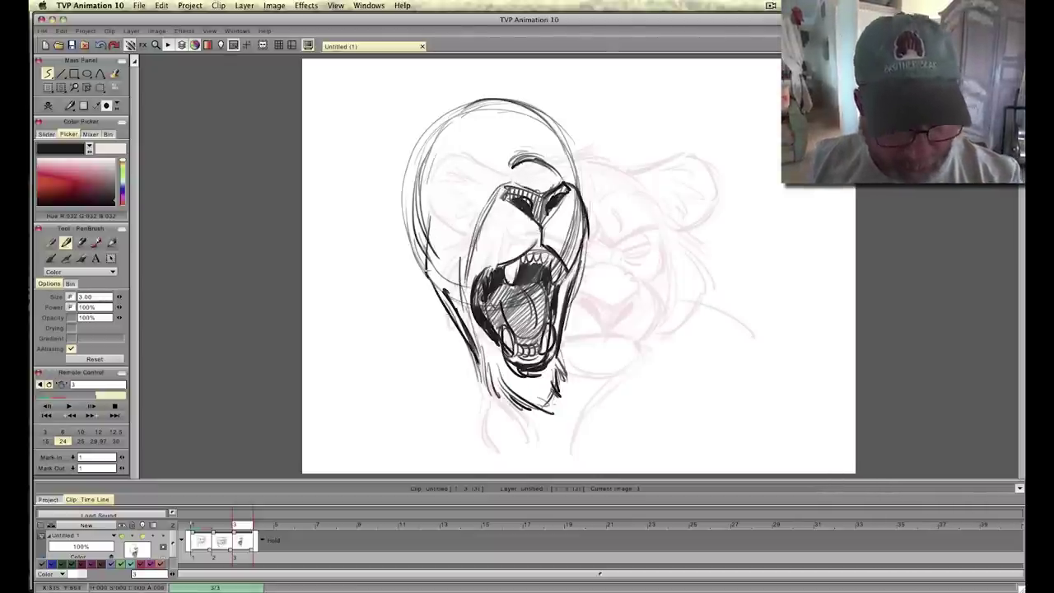
{"action": "left_click_drag", "start_coordinate": [425, 267], "coordinate": [465, 327]}
{"action": "left_click_drag", "start_coordinate": [586, 222], "coordinate": [560, 331]}
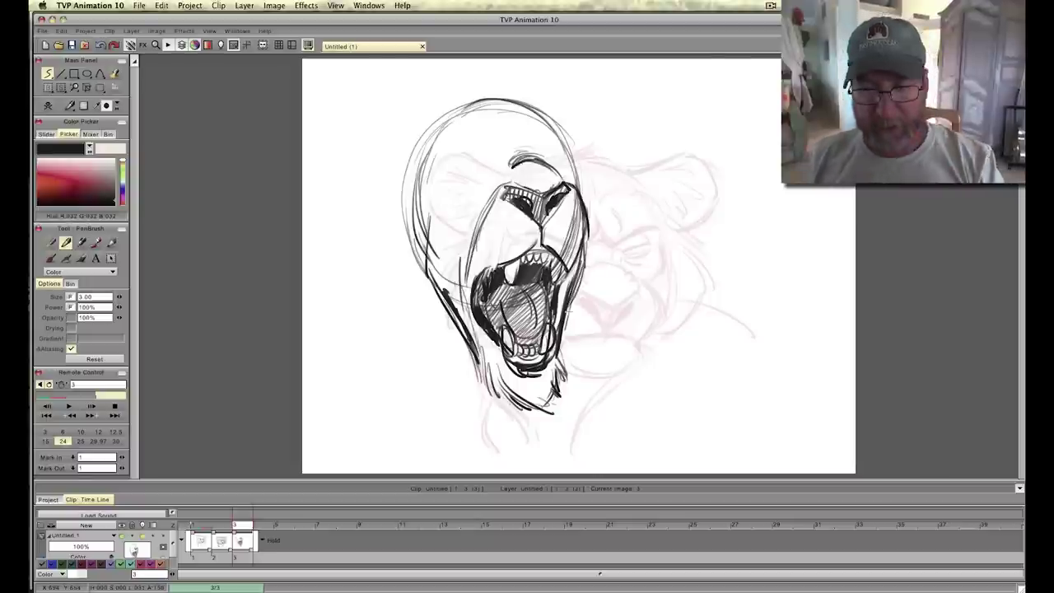
Sketch a small side-view head with a closed jaw in the empty area beside the main drawing.
{"action": "mouse_move", "coordinate": [743, 247]}
{"action": "left_mouse_down"}
{"action": "mouse_move", "coordinate": [762, 316]}
{"action": "mouse_move", "coordinate": [774, 257]}
{"action": "mouse_move", "coordinate": [748, 310]}
{"action": "mouse_move", "coordinate": [814, 282]}
{"action": "mouse_move", "coordinate": [803, 309]}
{"action": "left_mouse_up"}
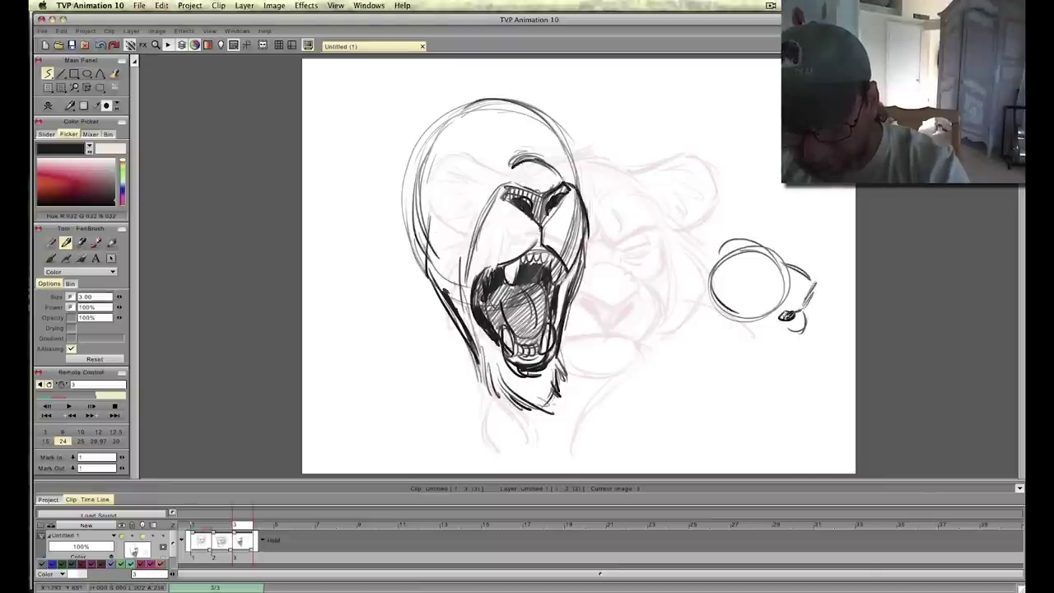
{"action": "left_click_drag", "start_coordinate": [781, 325], "coordinate": [744, 326]}
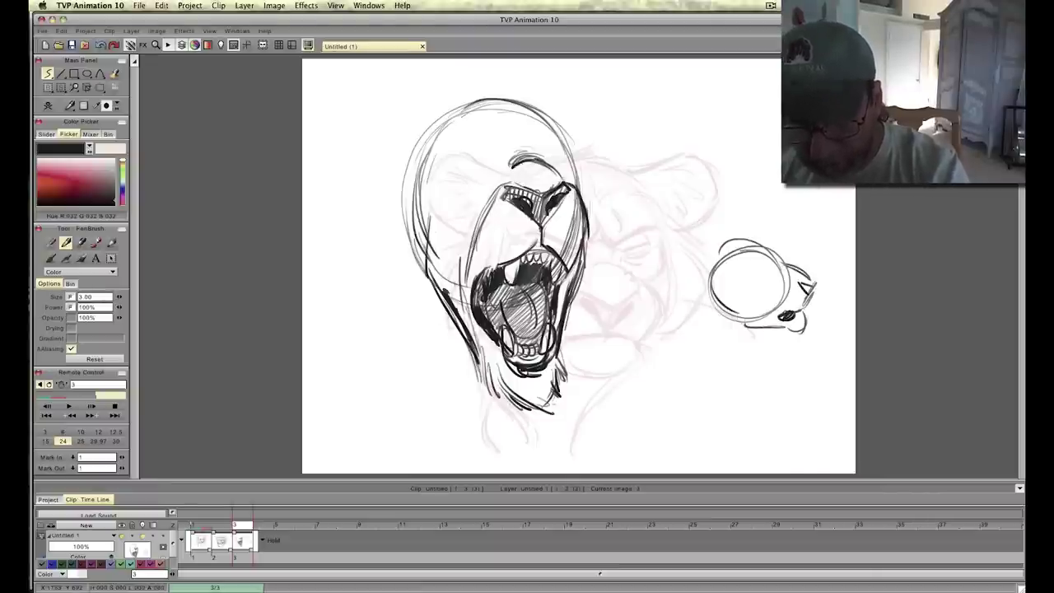
{"action": "mouse_move", "coordinate": [720, 287]}
{"action": "left_mouse_down"}
{"action": "mouse_move", "coordinate": [732, 323]}
{"action": "mouse_move", "coordinate": [766, 328]}
{"action": "left_mouse_up"}
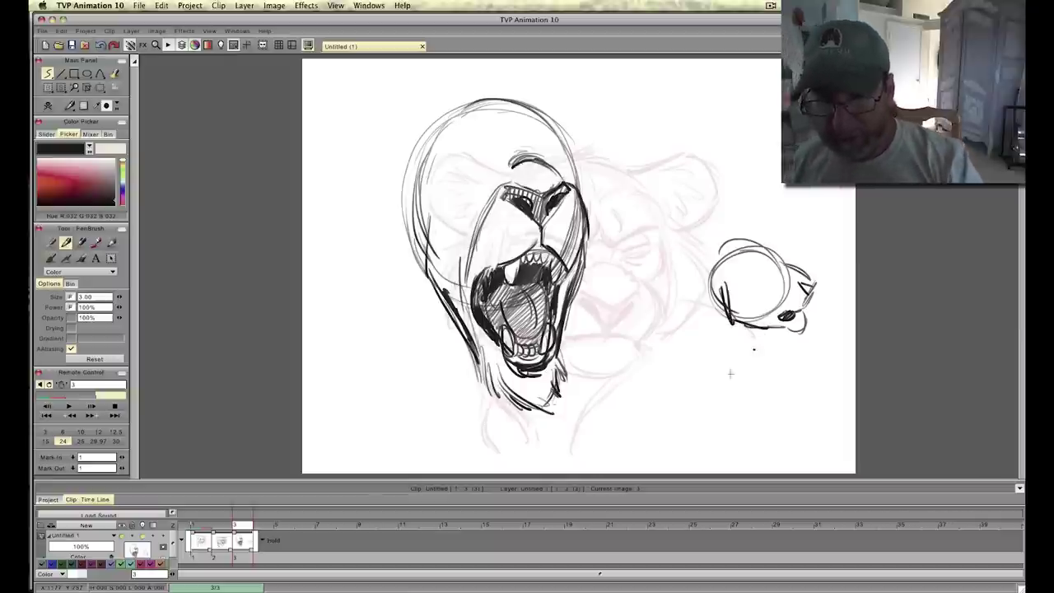
Sketch a second small side-view head below the first, with the lower jaw hinged wide open.
{"action": "mouse_move", "coordinate": [734, 396]}
{"action": "left_mouse_down"}
{"action": "mouse_move", "coordinate": [767, 405]}
{"action": "mouse_move", "coordinate": [770, 365]}
{"action": "left_mouse_up"}
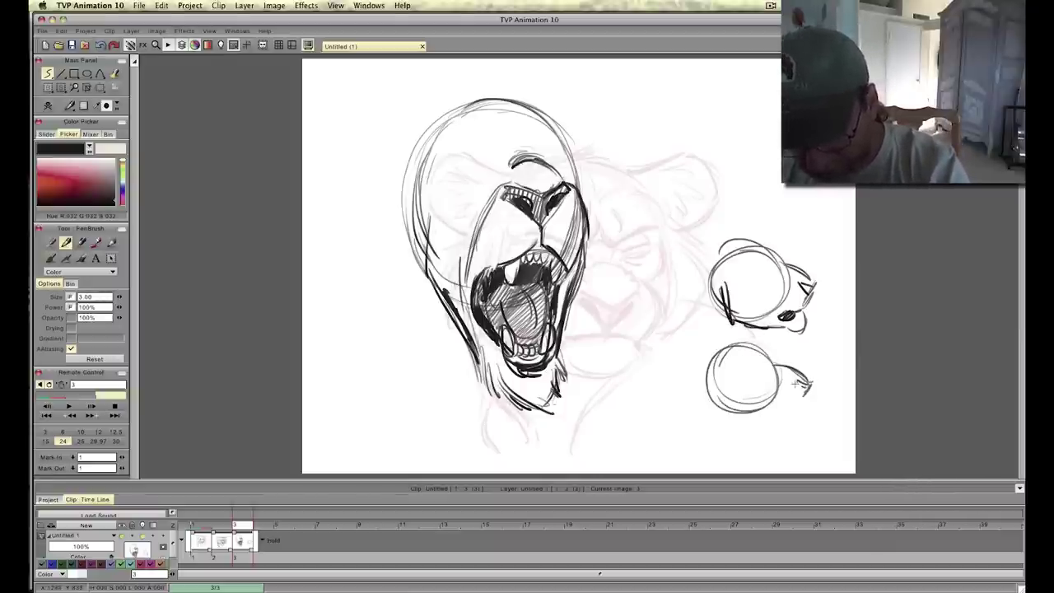
{"action": "left_click_drag", "start_coordinate": [797, 382], "coordinate": [801, 398]}
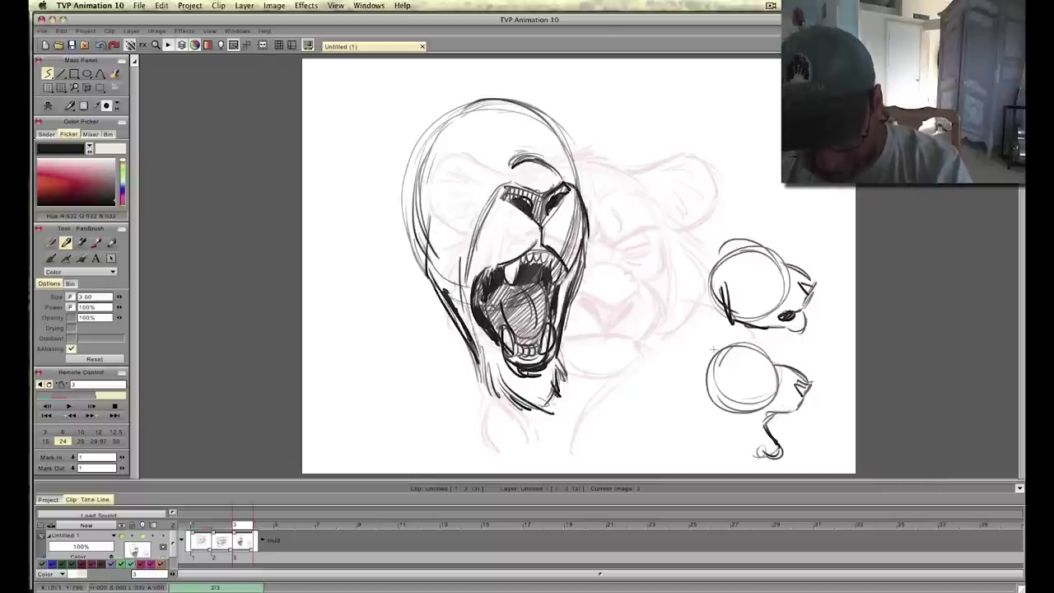
{"action": "mouse_move", "coordinate": [721, 387]}
{"action": "left_mouse_down"}
{"action": "mouse_move", "coordinate": [714, 419]}
{"action": "mouse_move", "coordinate": [759, 453]}
{"action": "left_mouse_up"}
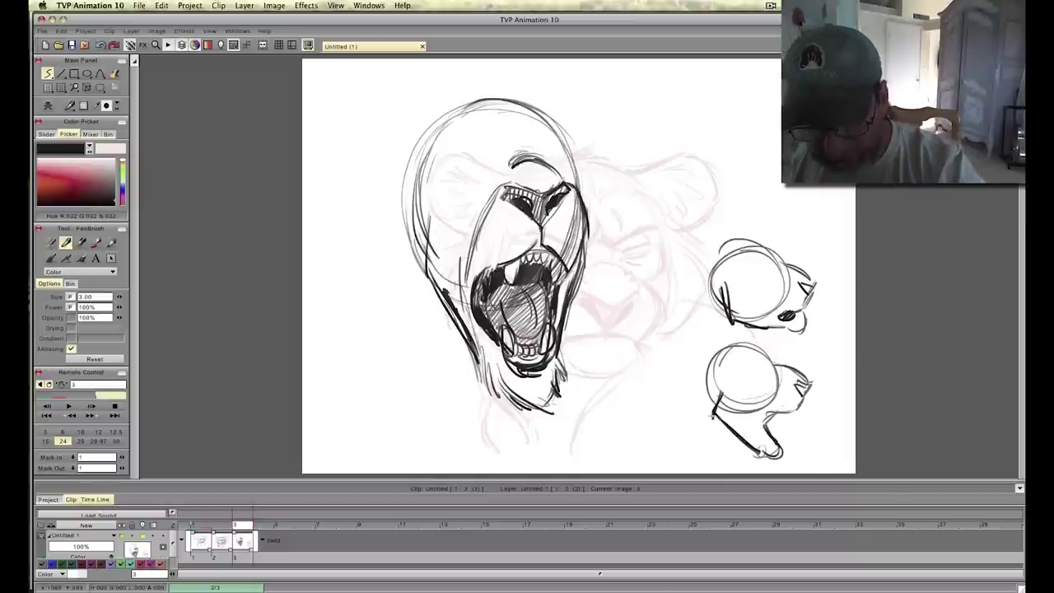
{"action": "left_click_drag", "start_coordinate": [710, 413], "coordinate": [750, 455]}
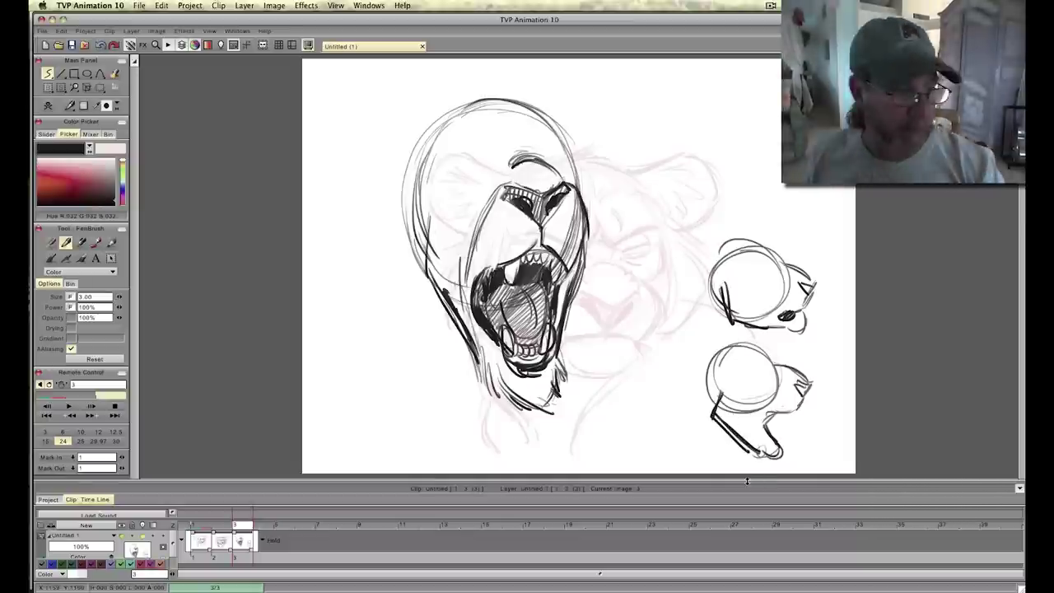
Set the brush to Erase mode at size 10 and erase both small side-view head sketches.
{"action": "left_click_drag", "start_coordinate": [97, 297], "coordinate": [69, 296]}
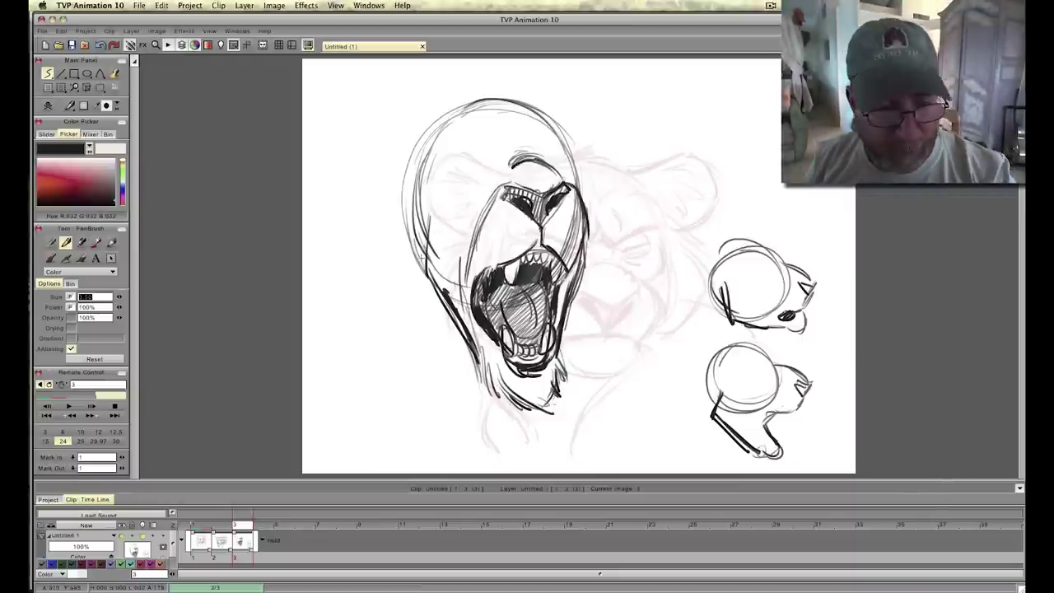
{"action": "left_click_drag", "start_coordinate": [430, 377], "coordinate": [430, 386]}
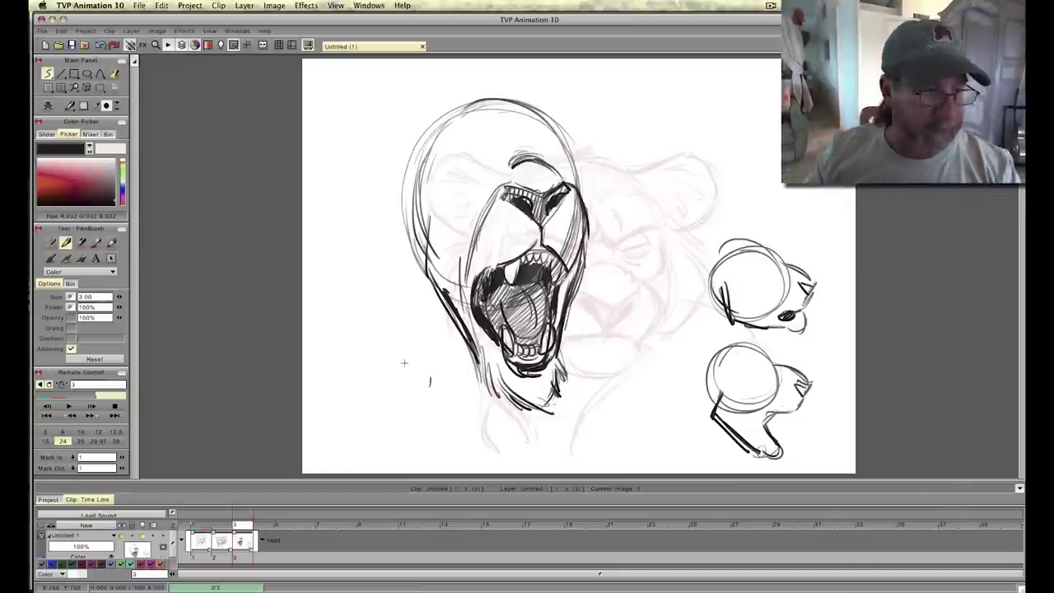
{"action": "left_click", "coordinate": [95, 296]}
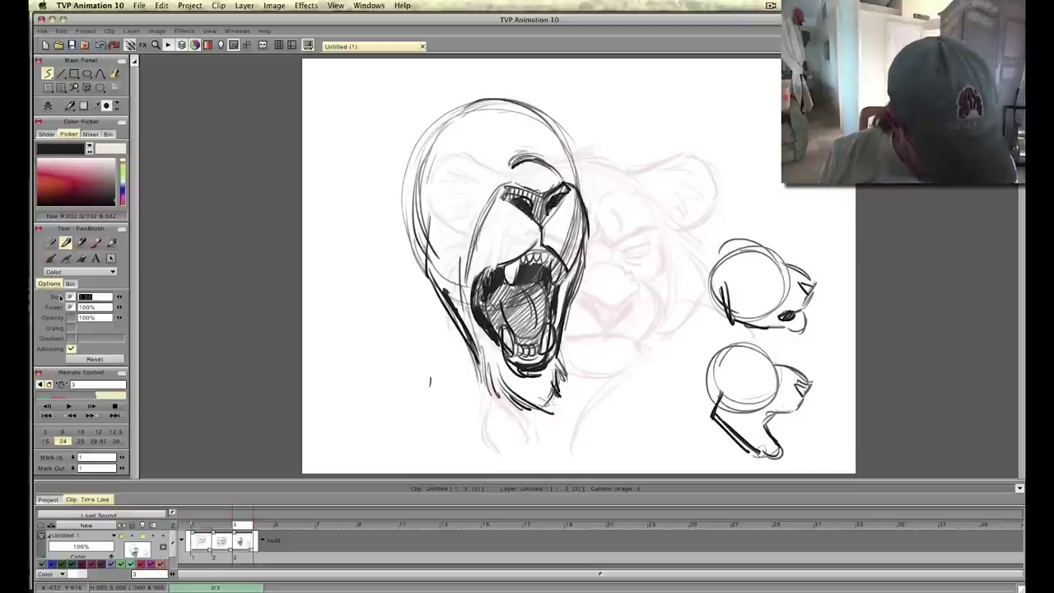
{"action": "left_click", "coordinate": [80, 272]}
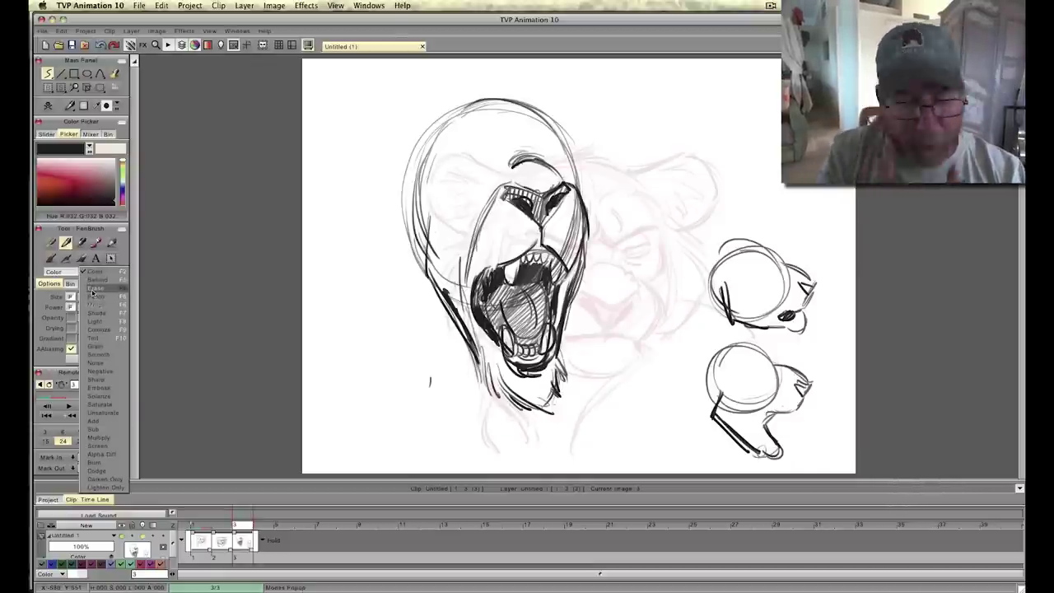
{"action": "left_click", "coordinate": [93, 289]}
{"action": "mouse_move", "coordinate": [807, 282]}
{"action": "left_mouse_down"}
{"action": "mouse_move", "coordinate": [805, 335]}
{"action": "mouse_move", "coordinate": [792, 290]}
{"action": "mouse_move", "coordinate": [778, 332]}
{"action": "mouse_move", "coordinate": [766, 261]}
{"action": "left_mouse_up"}
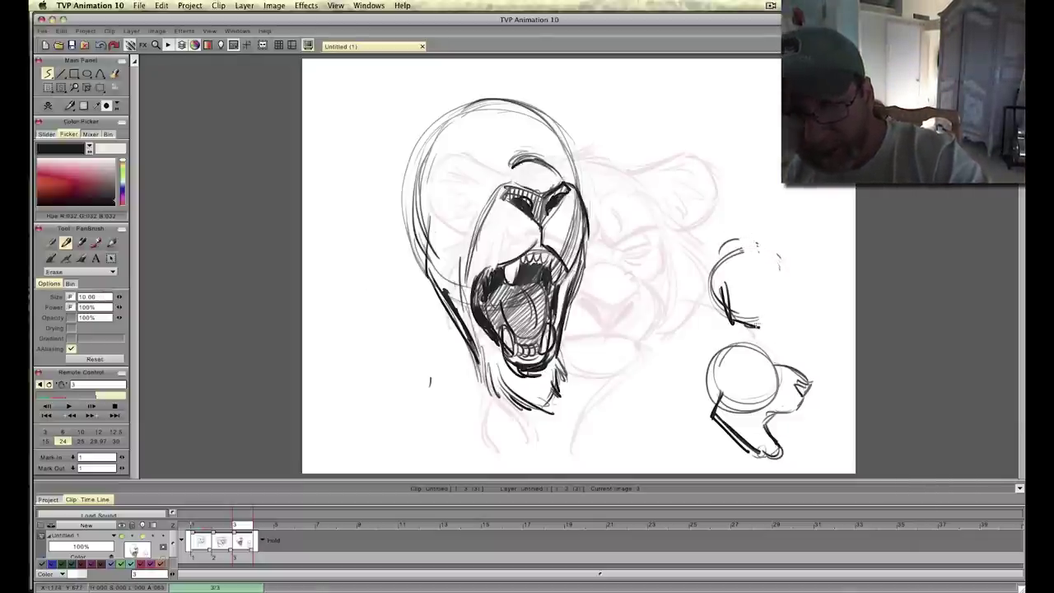
{"action": "mouse_move", "coordinate": [756, 324]}
{"action": "left_mouse_down"}
{"action": "mouse_move", "coordinate": [726, 290]}
{"action": "mouse_move", "coordinate": [715, 310]}
{"action": "left_mouse_up"}
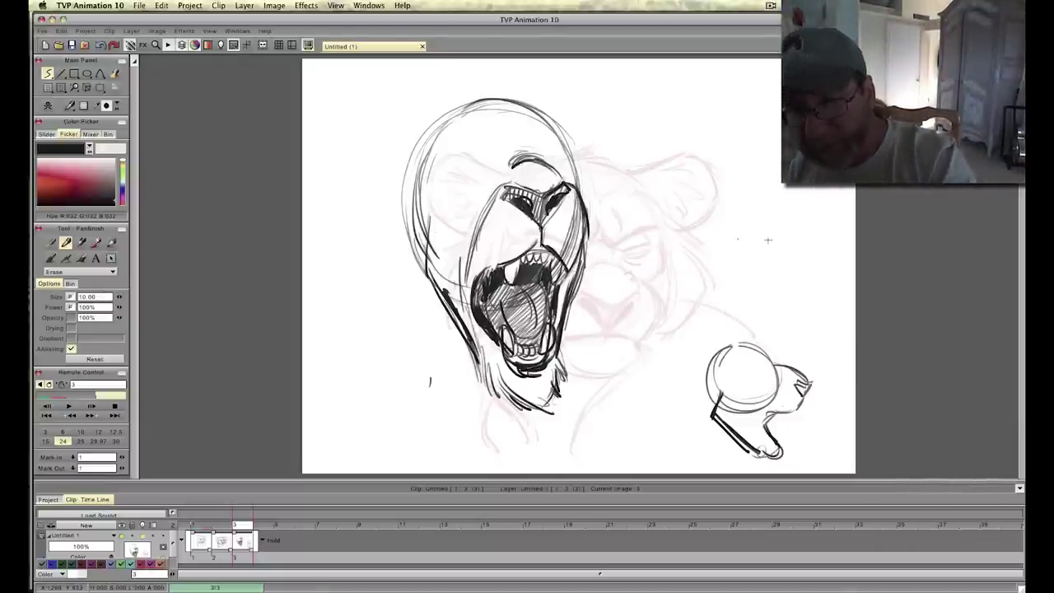
{"action": "mouse_move", "coordinate": [818, 404]}
{"action": "left_mouse_down"}
{"action": "mouse_move", "coordinate": [735, 330]}
{"action": "mouse_move", "coordinate": [780, 433]}
{"action": "mouse_move", "coordinate": [735, 442]}
{"action": "mouse_move", "coordinate": [734, 451]}
{"action": "mouse_move", "coordinate": [698, 368]}
{"action": "left_mouse_up"}
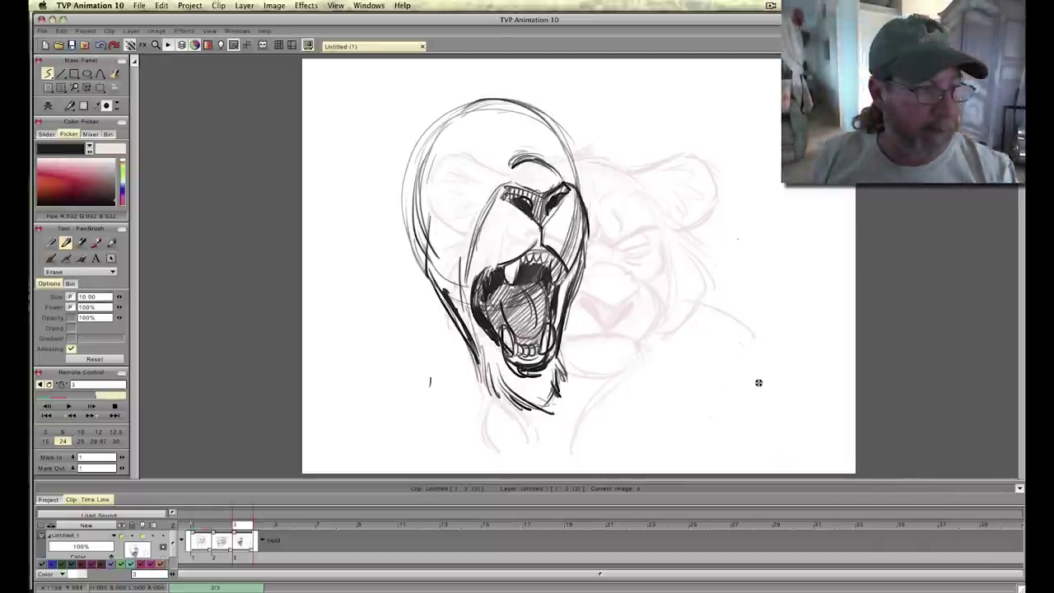
Return the brush to size 3 in Color mode for drawing.
{"action": "left_click", "coordinate": [90, 296]}
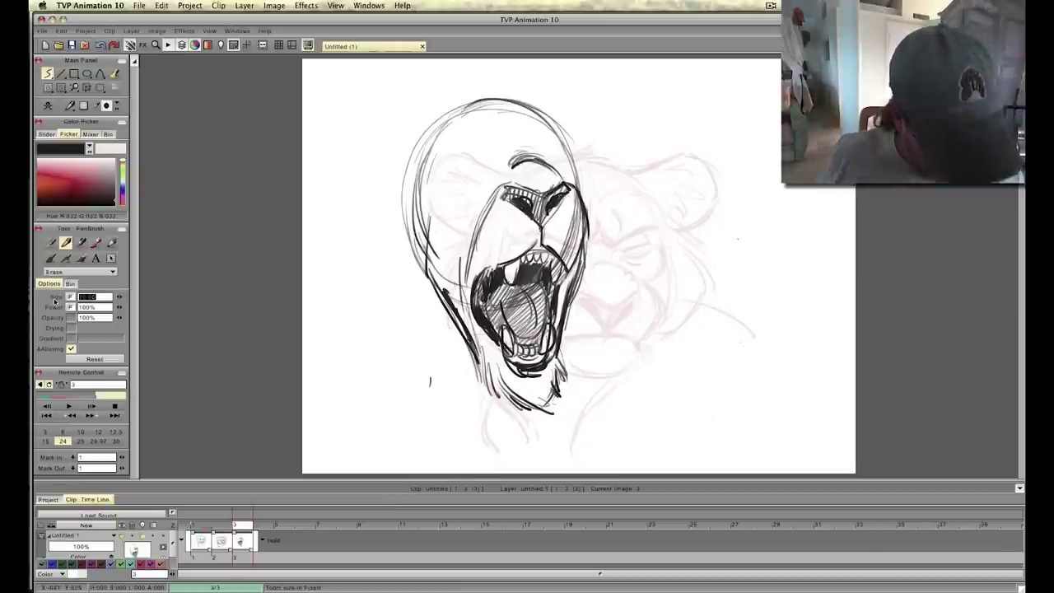
{"action": "type", "text": "3"}
{"action": "left_click", "coordinate": [80, 271]}
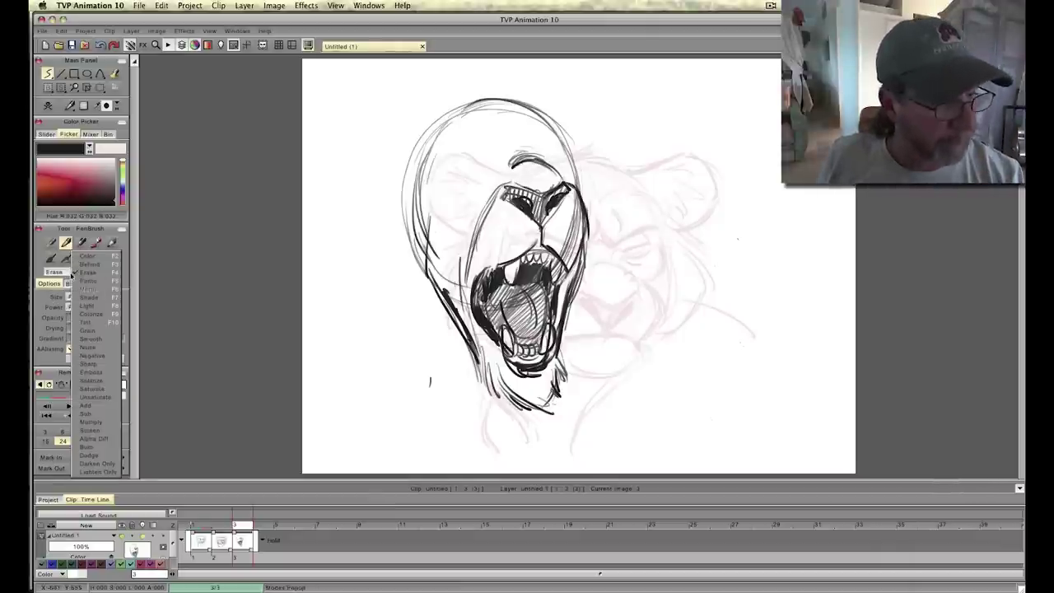
{"action": "left_click", "coordinate": [82, 255]}
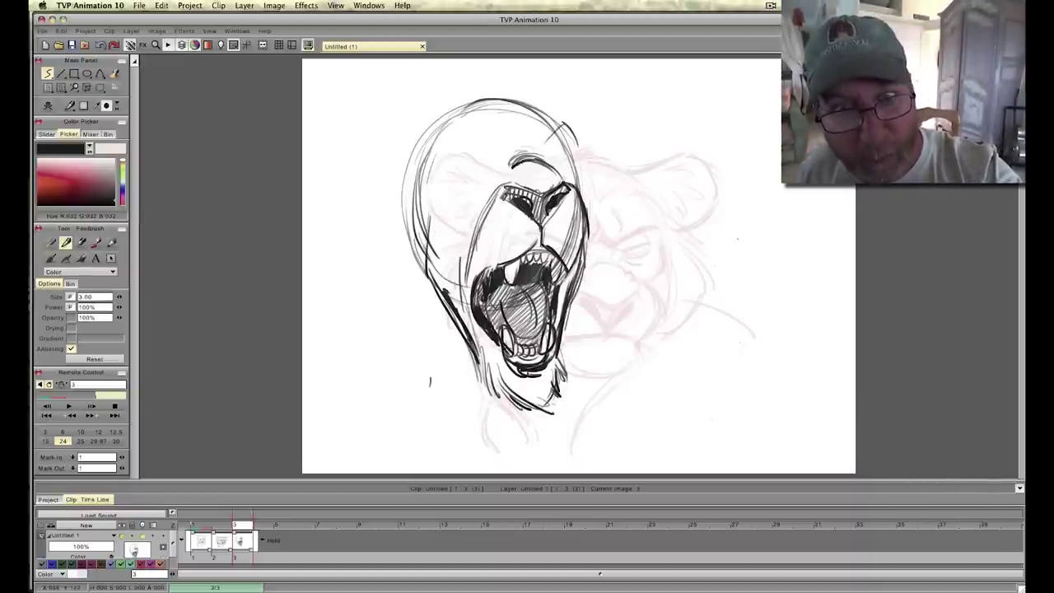
Draw the raised brow ridges, forehead wrinkles and rounded contours above them, and check them against the previous frame.
{"action": "mouse_move", "coordinate": [566, 117]}
{"action": "left_mouse_down"}
{"action": "mouse_move", "coordinate": [540, 141]}
{"action": "mouse_move", "coordinate": [576, 153]}
{"action": "left_mouse_up"}
{"action": "left_click_drag", "start_coordinate": [566, 121], "coordinate": [581, 158]}
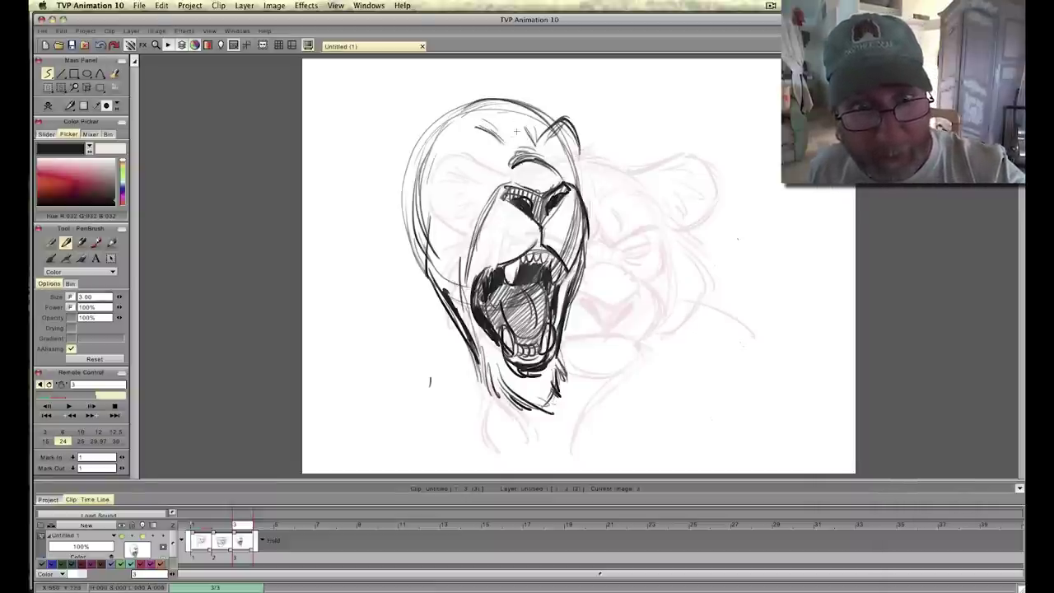
{"action": "left_click_drag", "start_coordinate": [518, 118], "coordinate": [513, 139]}
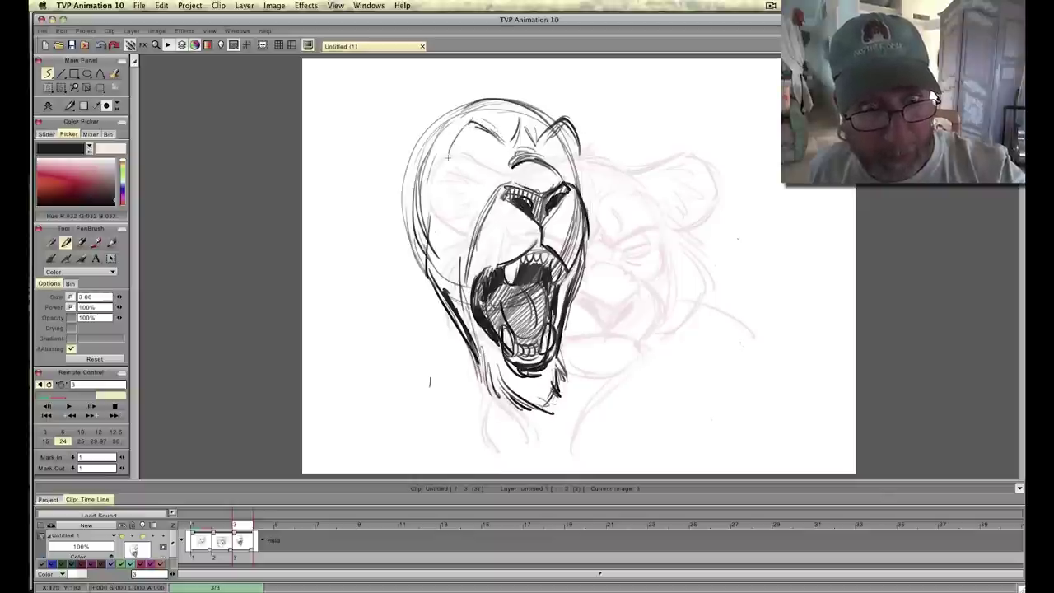
{"action": "left_click_drag", "start_coordinate": [448, 161], "coordinate": [472, 120]}
{"action": "mouse_move", "coordinate": [469, 122]}
{"action": "left_mouse_down"}
{"action": "mouse_move", "coordinate": [498, 140]}
{"action": "mouse_move", "coordinate": [438, 133]}
{"action": "mouse_move", "coordinate": [447, 140]}
{"action": "left_mouse_up"}
{"action": "left_click_drag", "start_coordinate": [536, 109], "coordinate": [581, 142]}
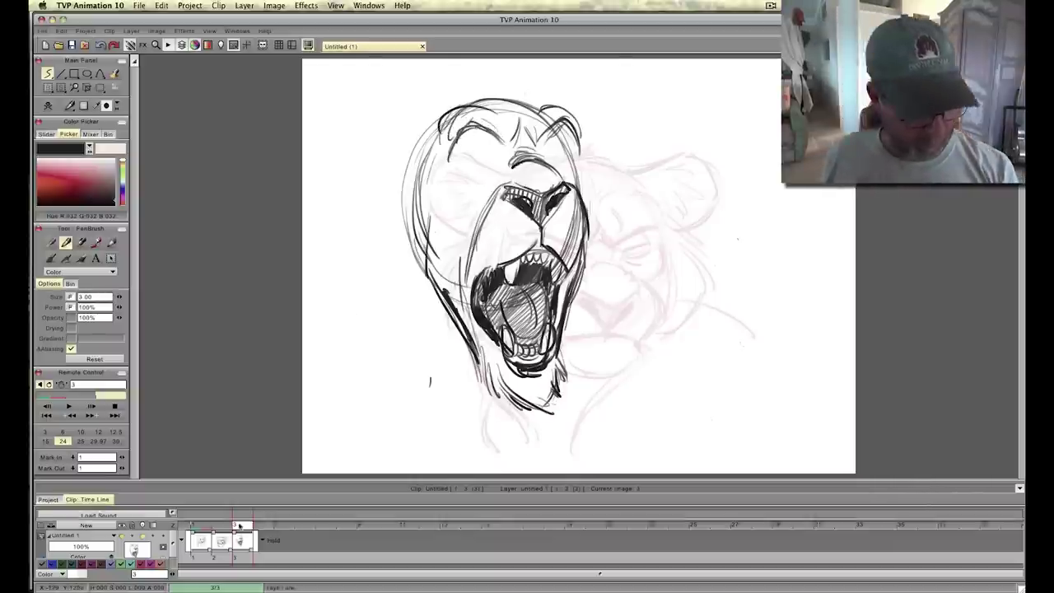
{"action": "mouse_move", "coordinate": [241, 526]}
{"action": "left_mouse_down"}
{"action": "mouse_move", "coordinate": [224, 528]}
{"action": "mouse_move", "coordinate": [242, 529]}
{"action": "left_mouse_up"}
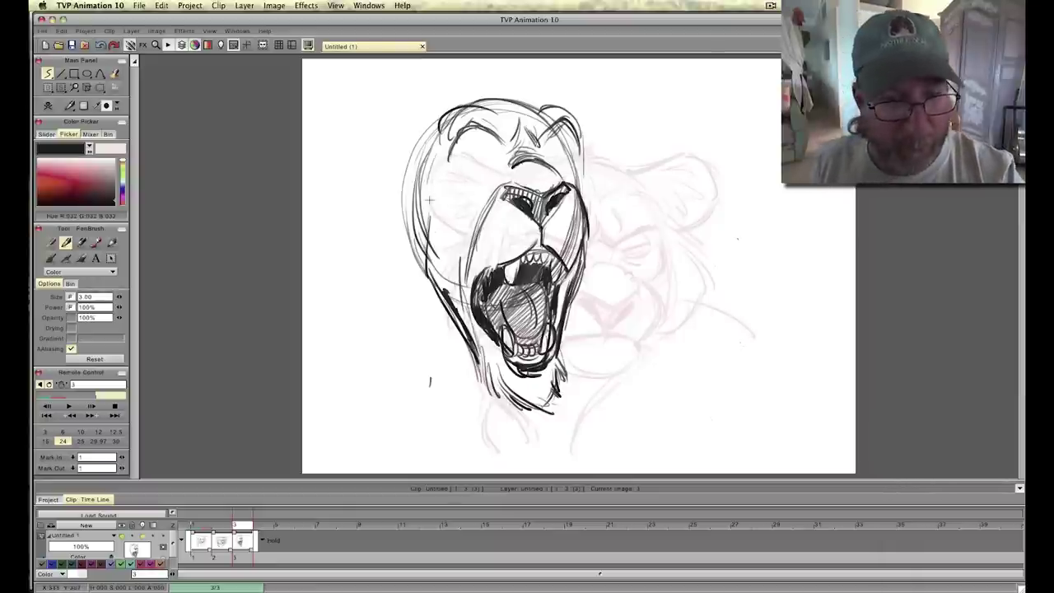
Draw the cheek contours and fur strokes beside the muzzle, and reinforce the edge of the head on the far side.
{"action": "left_click_drag", "start_coordinate": [432, 204], "coordinate": [458, 275]}
{"action": "left_click_drag", "start_coordinate": [432, 205], "coordinate": [456, 268]}
{"action": "left_click_drag", "start_coordinate": [582, 173], "coordinate": [585, 197]}
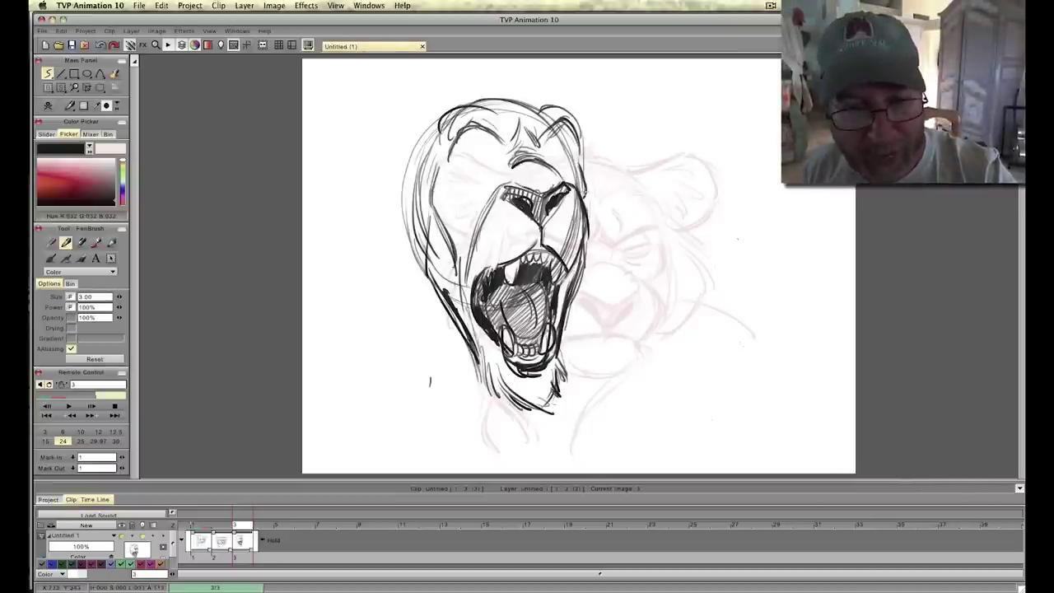
{"action": "left_click_drag", "start_coordinate": [437, 201], "coordinate": [460, 302]}
{"action": "left_click_drag", "start_coordinate": [453, 212], "coordinate": [468, 293]}
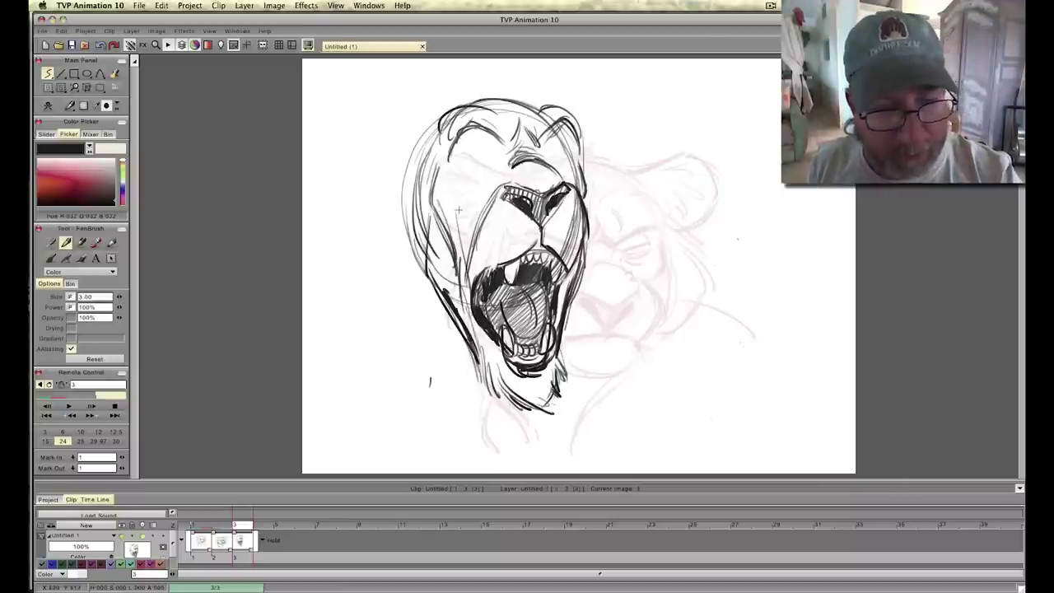
{"action": "mouse_move", "coordinate": [459, 210]}
{"action": "left_mouse_down"}
{"action": "mouse_move", "coordinate": [466, 257]}
{"action": "mouse_move", "coordinate": [427, 288]}
{"action": "left_mouse_up"}
{"action": "left_click_drag", "start_coordinate": [430, 244], "coordinate": [441, 291]}
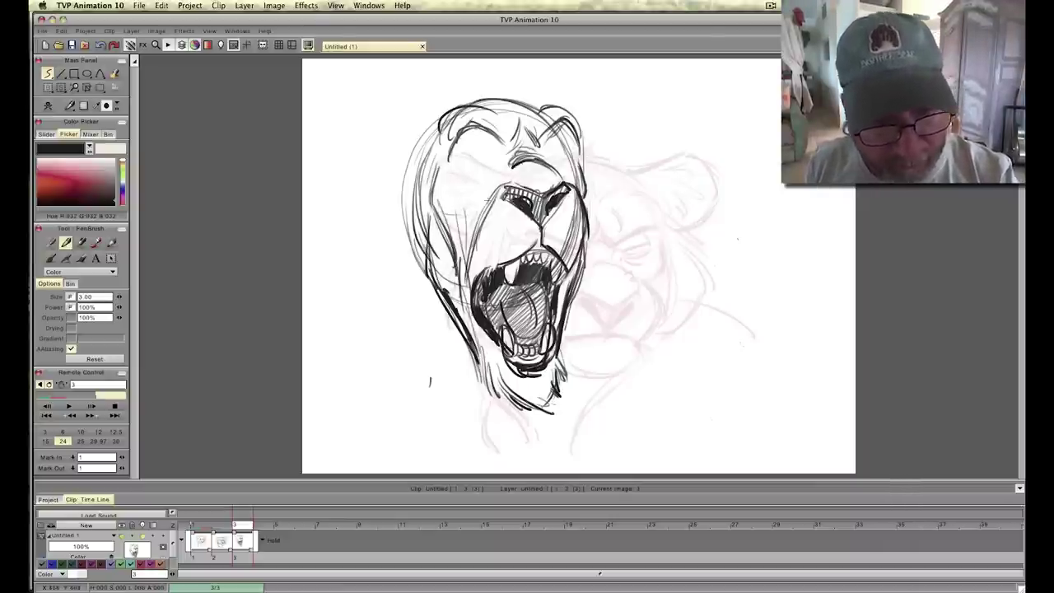
Add strokes between muzzle and cheek, thicken the wrinkles above the nose, darken the brows and draw two round eyeballs.
{"action": "left_click_drag", "start_coordinate": [493, 193], "coordinate": [444, 211]}
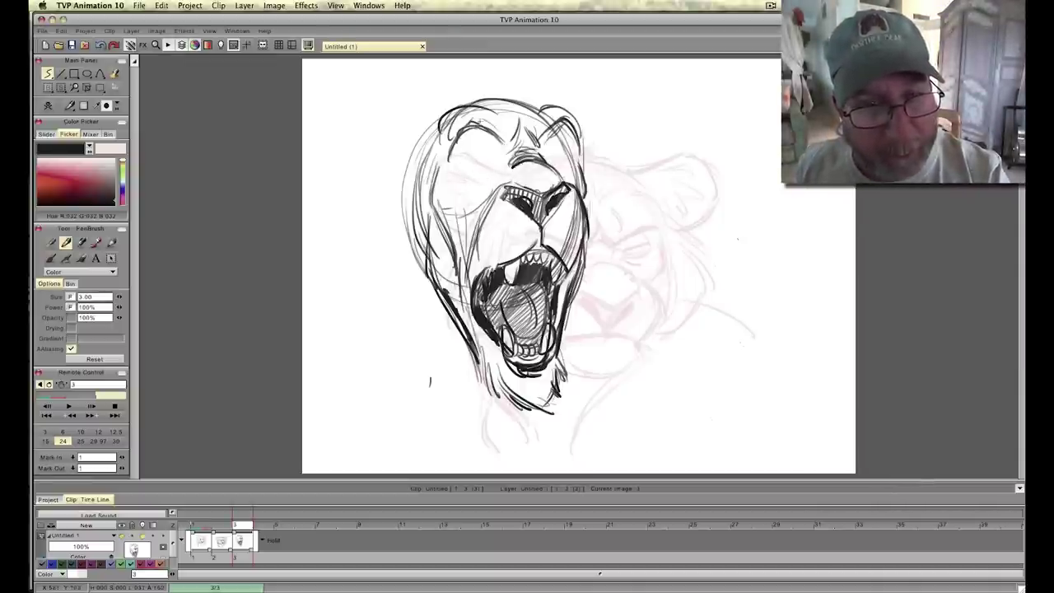
{"action": "mouse_move", "coordinate": [470, 123]}
{"action": "left_mouse_down"}
{"action": "mouse_move", "coordinate": [499, 134]}
{"action": "mouse_move", "coordinate": [453, 141]}
{"action": "mouse_move", "coordinate": [482, 177]}
{"action": "mouse_move", "coordinate": [492, 169]}
{"action": "mouse_move", "coordinate": [463, 156]}
{"action": "mouse_move", "coordinate": [490, 170]}
{"action": "mouse_move", "coordinate": [561, 140]}
{"action": "mouse_move", "coordinate": [569, 172]}
{"action": "mouse_move", "coordinate": [560, 176]}
{"action": "left_mouse_up"}
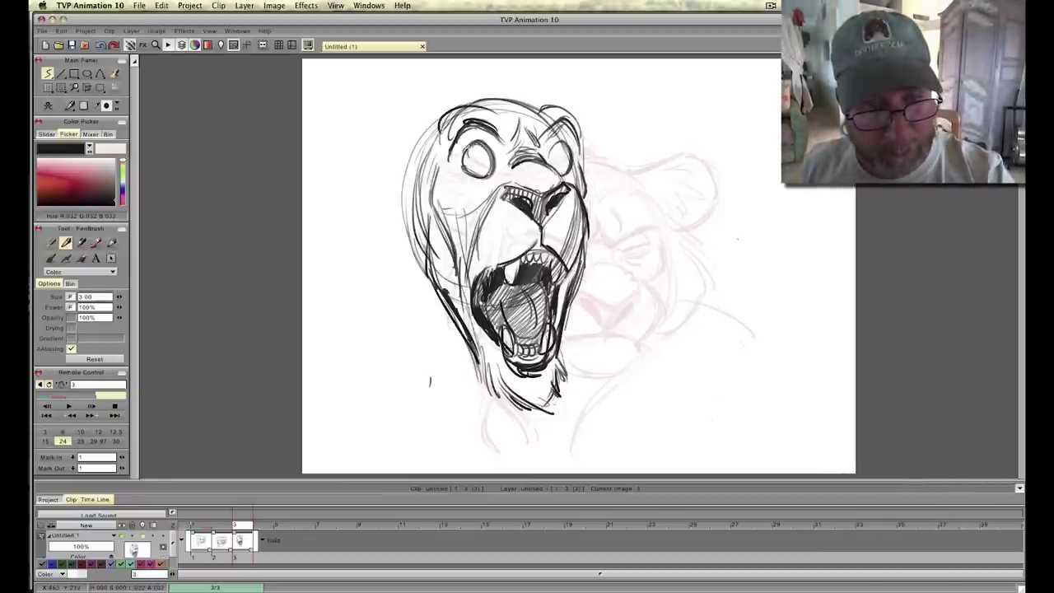
Draw small dark pupils and rims in both eyes, add lower lids and a dark inner corner, and scrub the timeline to compare frames.
{"action": "left_click_drag", "start_coordinate": [476, 153], "coordinate": [482, 165]}
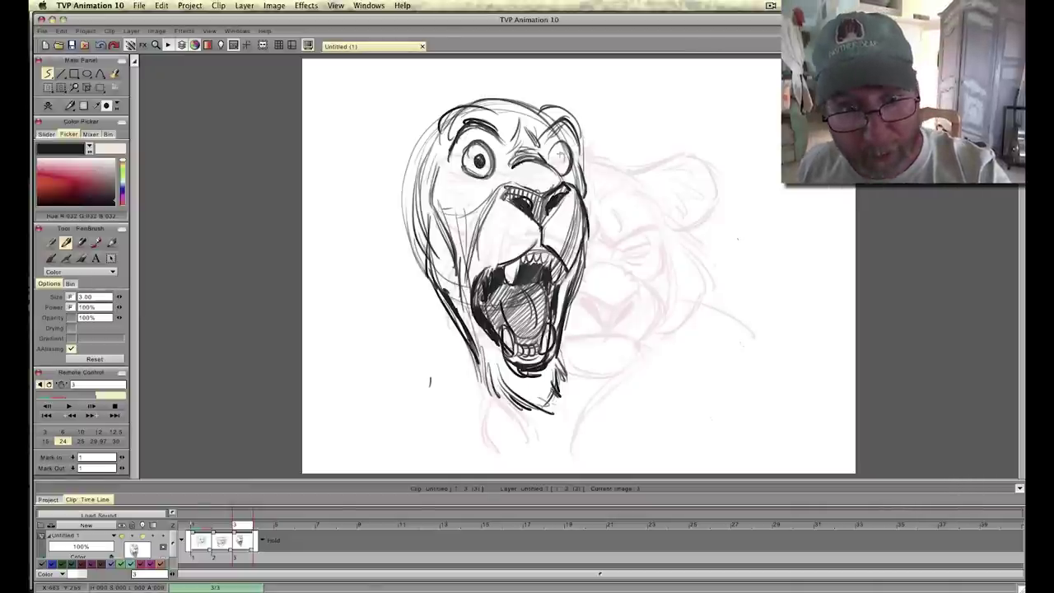
{"action": "mouse_move", "coordinate": [557, 153]}
{"action": "left_mouse_down"}
{"action": "mouse_move", "coordinate": [565, 166]}
{"action": "mouse_move", "coordinate": [563, 143]}
{"action": "mouse_move", "coordinate": [562, 181]}
{"action": "left_mouse_up"}
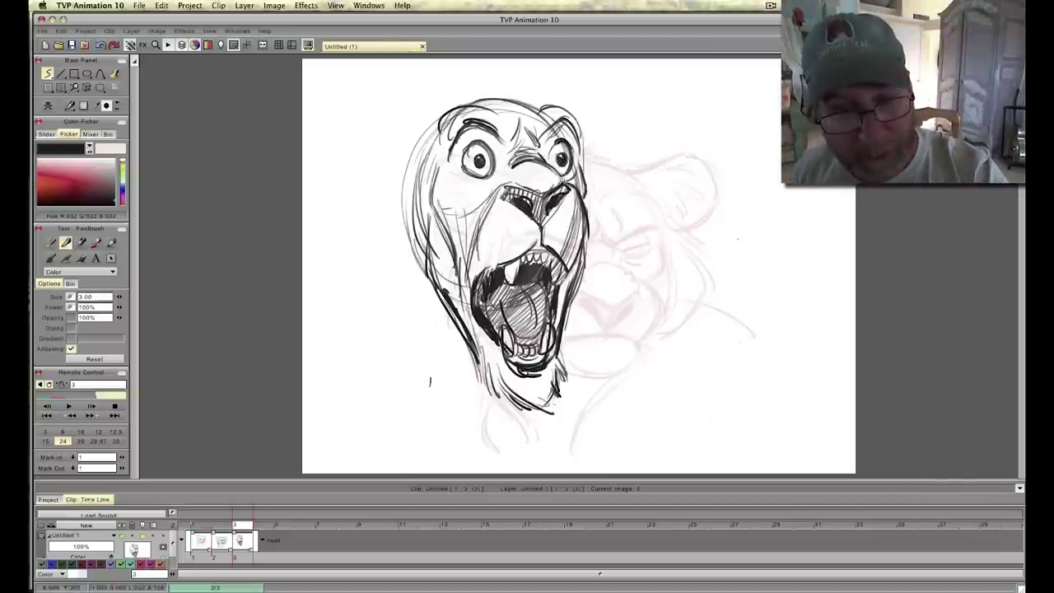
{"action": "mouse_move", "coordinate": [498, 174]}
{"action": "left_mouse_down"}
{"action": "mouse_move", "coordinate": [472, 193]}
{"action": "mouse_move", "coordinate": [500, 183]}
{"action": "left_mouse_up"}
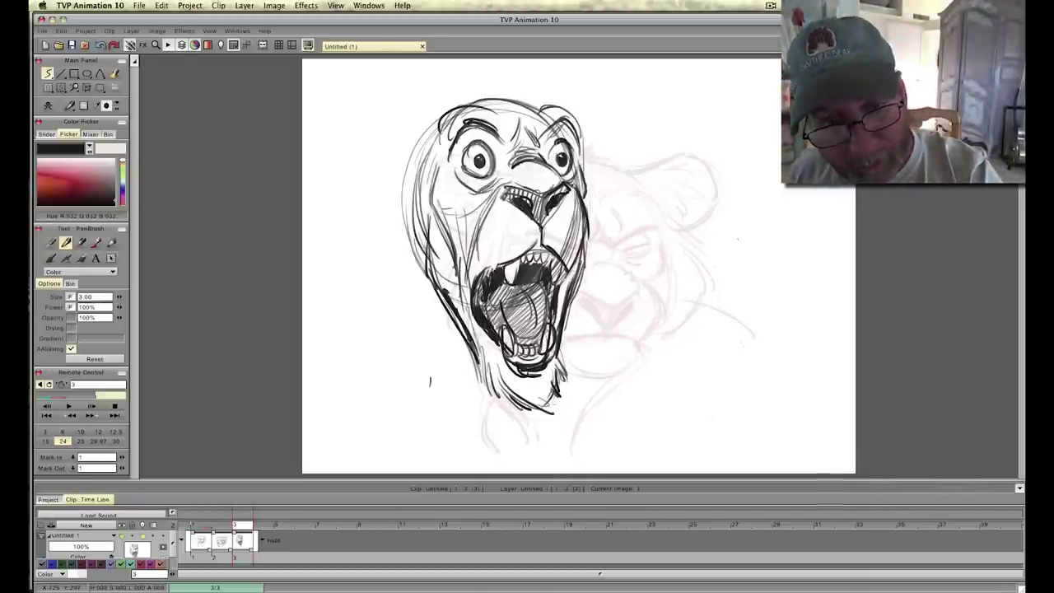
{"action": "left_click_drag", "start_coordinate": [581, 164], "coordinate": [572, 188]}
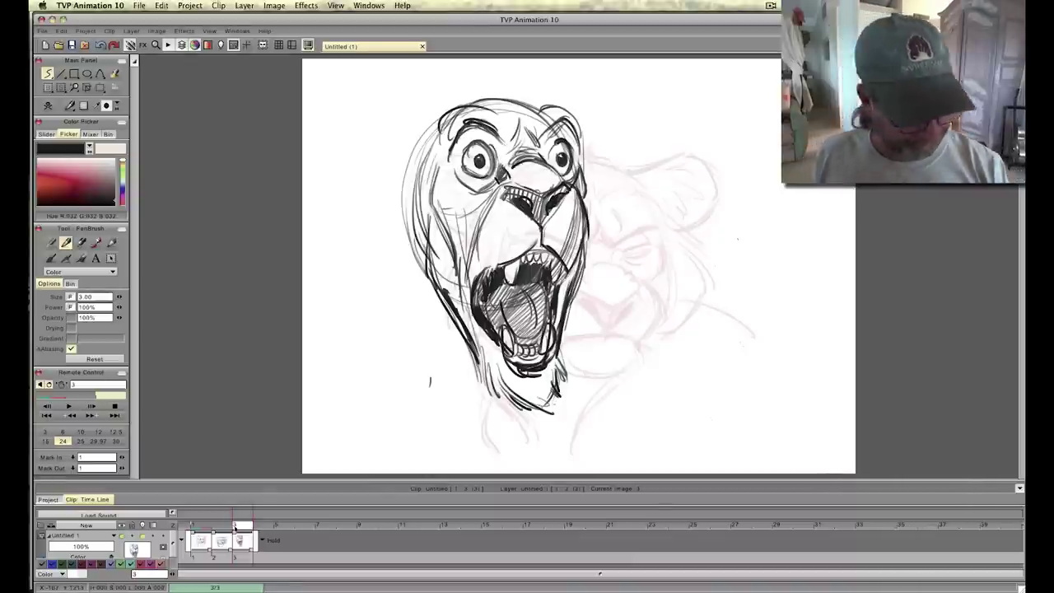
{"action": "mouse_move", "coordinate": [235, 529]}
{"action": "left_mouse_down"}
{"action": "mouse_move", "coordinate": [197, 535]}
{"action": "mouse_move", "coordinate": [240, 541]}
{"action": "left_mouse_up"}
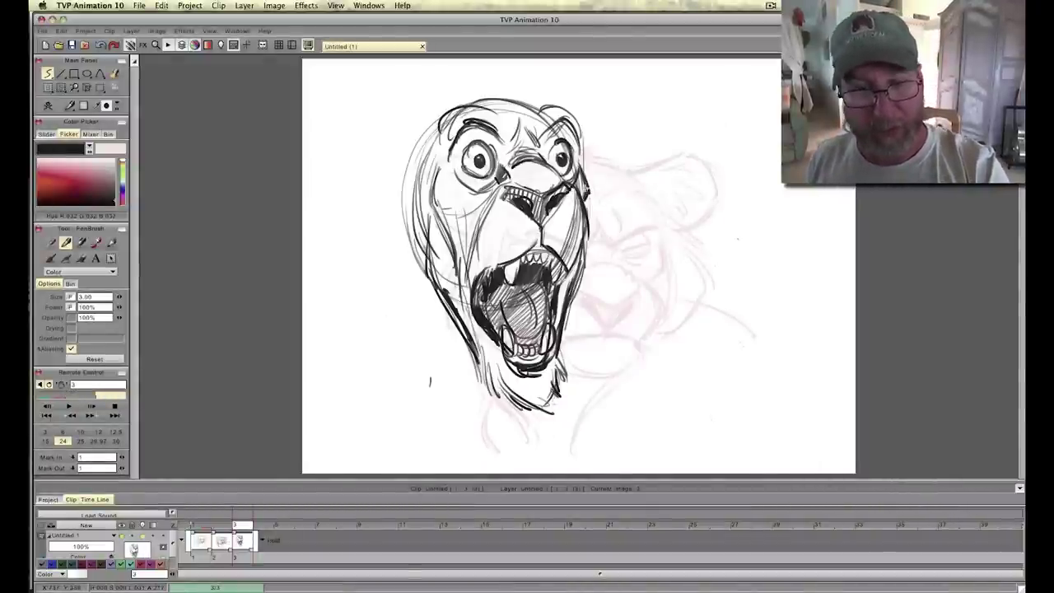
Darken the contour between the near cheek and muzzle, and check the motion against the earlier frames.
{"action": "mouse_move", "coordinate": [247, 527]}
{"action": "left_mouse_down"}
{"action": "mouse_move", "coordinate": [227, 527]}
{"action": "mouse_move", "coordinate": [242, 527]}
{"action": "left_mouse_up"}
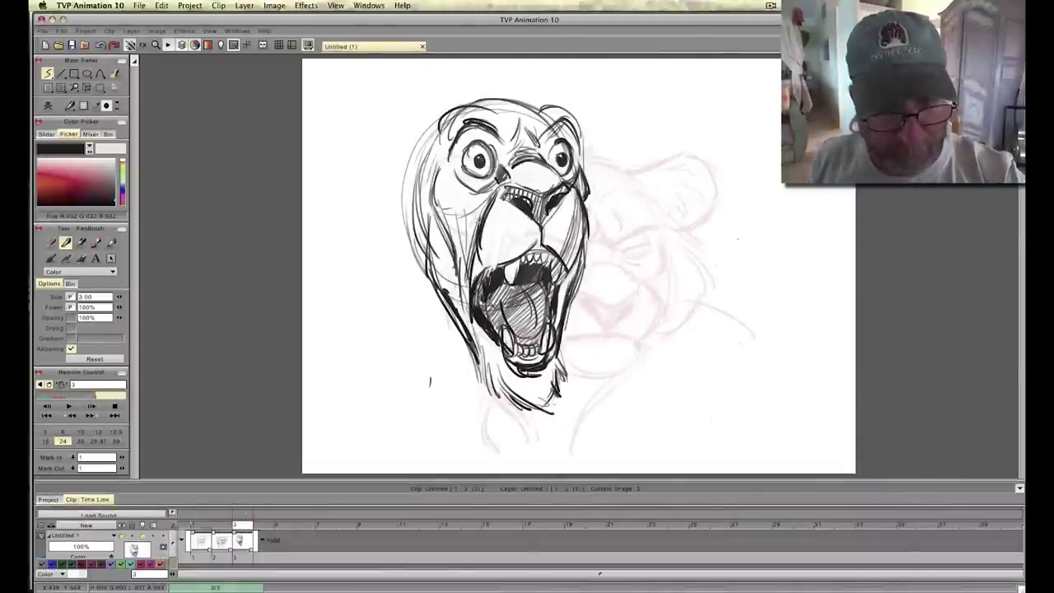
{"action": "left_click_drag", "start_coordinate": [496, 194], "coordinate": [477, 260]}
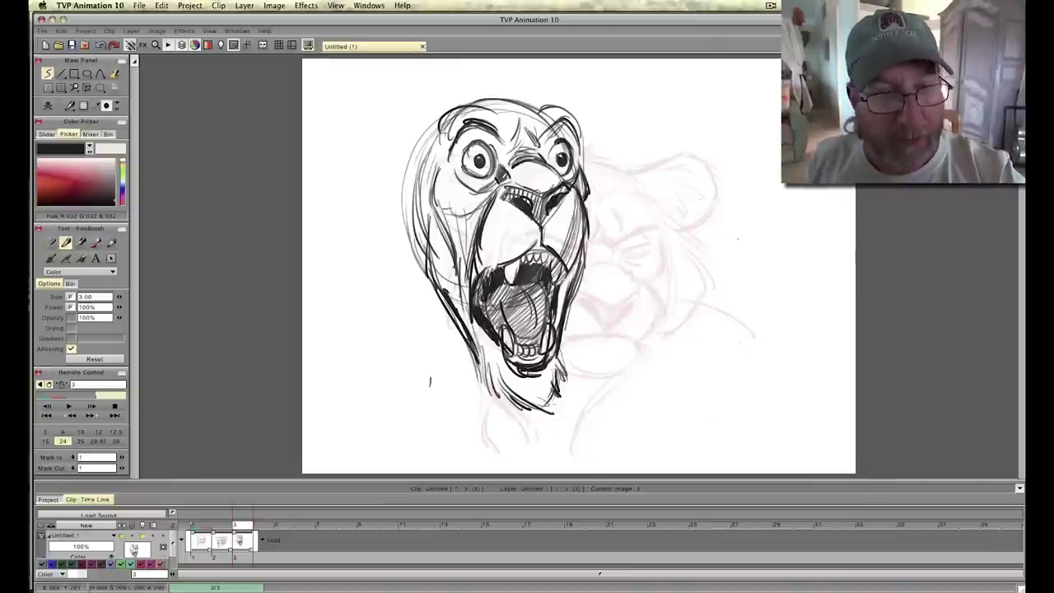
{"action": "mouse_move", "coordinate": [242, 528]}
{"action": "left_mouse_down"}
{"action": "mouse_move", "coordinate": [230, 528]}
{"action": "mouse_move", "coordinate": [242, 528]}
{"action": "left_mouse_up"}
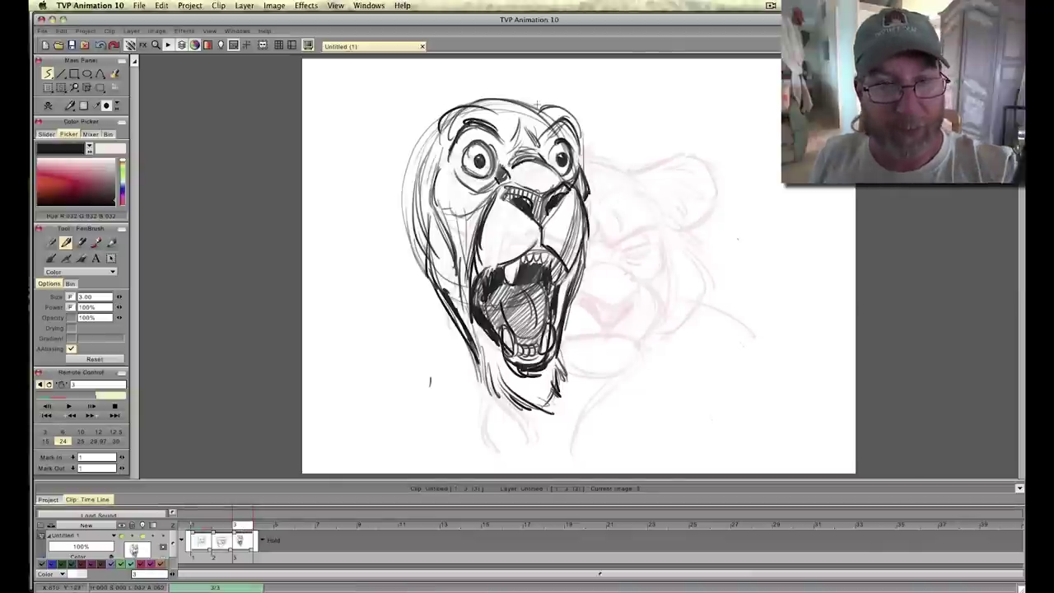
Draw the rounded far ear and the pointed, fur-fringed near ear on top of the head, and scrub through the frames.
{"action": "mouse_move", "coordinate": [537, 96]}
{"action": "left_mouse_down"}
{"action": "mouse_move", "coordinate": [546, 80]}
{"action": "mouse_move", "coordinate": [575, 98]}
{"action": "mouse_move", "coordinate": [582, 120]}
{"action": "left_mouse_up"}
{"action": "mouse_move", "coordinate": [559, 78]}
{"action": "left_mouse_down"}
{"action": "mouse_move", "coordinate": [582, 120]}
{"action": "mouse_move", "coordinate": [528, 100]}
{"action": "left_mouse_up"}
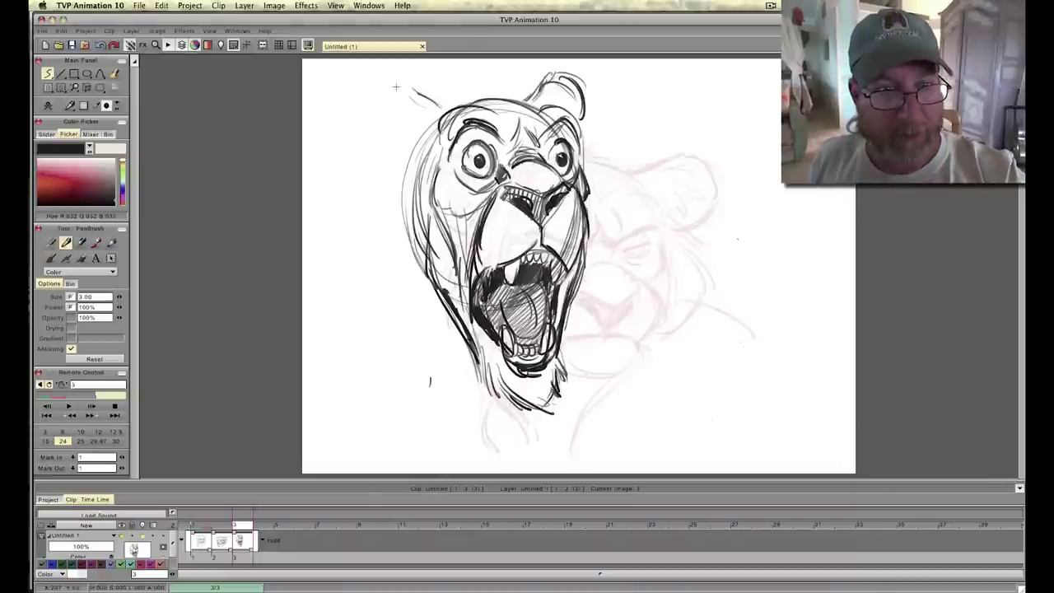
{"action": "mouse_move", "coordinate": [376, 105]}
{"action": "left_mouse_down"}
{"action": "mouse_move", "coordinate": [385, 74]}
{"action": "mouse_move", "coordinate": [414, 151]}
{"action": "mouse_move", "coordinate": [395, 152]}
{"action": "mouse_move", "coordinate": [390, 202]}
{"action": "left_mouse_up"}
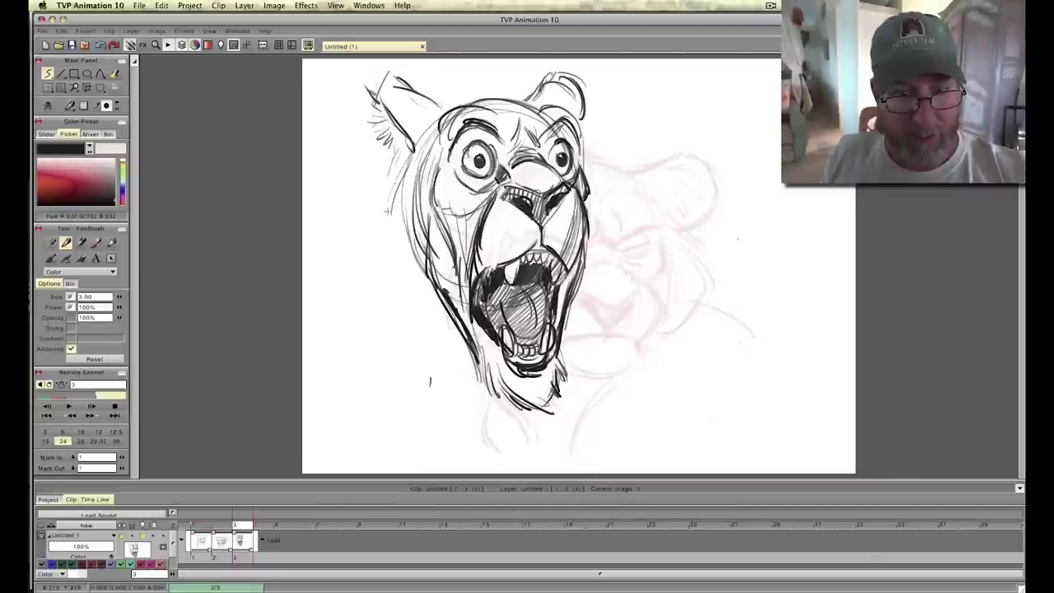
{"action": "left_click_drag", "start_coordinate": [243, 526], "coordinate": [206, 531]}
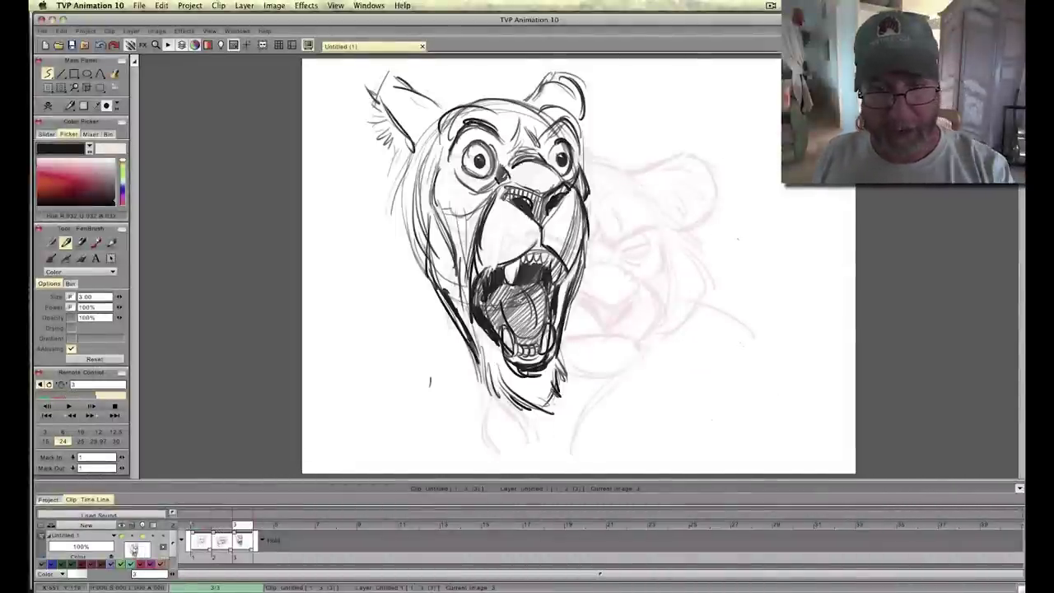
Draw the fur ruff down the far and near sides of the head, and scrub the timeline to check it.
{"action": "left_click_drag", "start_coordinate": [581, 156], "coordinate": [592, 228]}
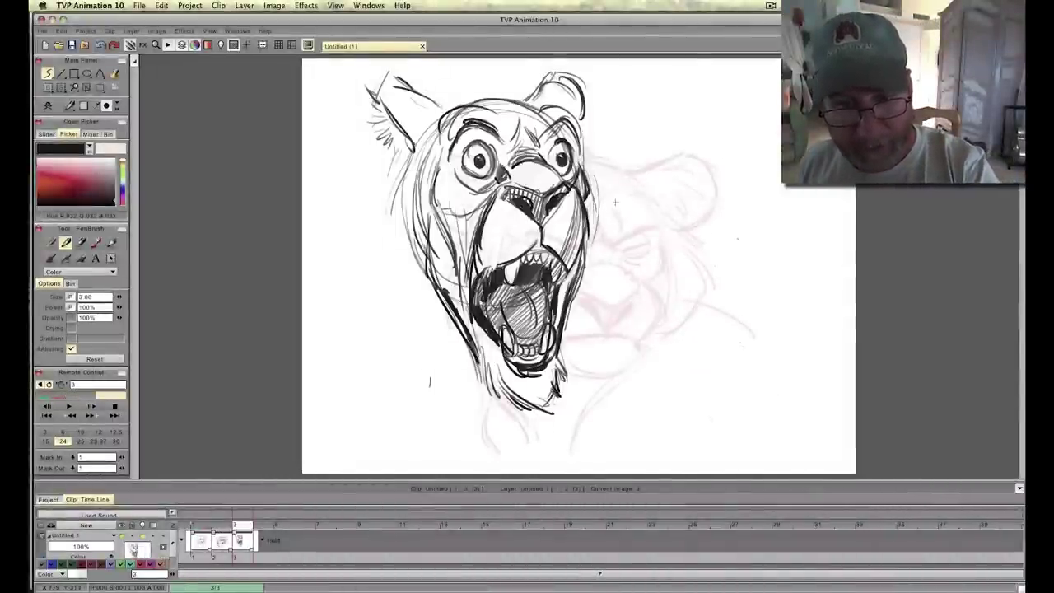
{"action": "mouse_move", "coordinate": [593, 168]}
{"action": "left_mouse_down"}
{"action": "mouse_move", "coordinate": [634, 216]}
{"action": "mouse_move", "coordinate": [644, 266]}
{"action": "left_mouse_up"}
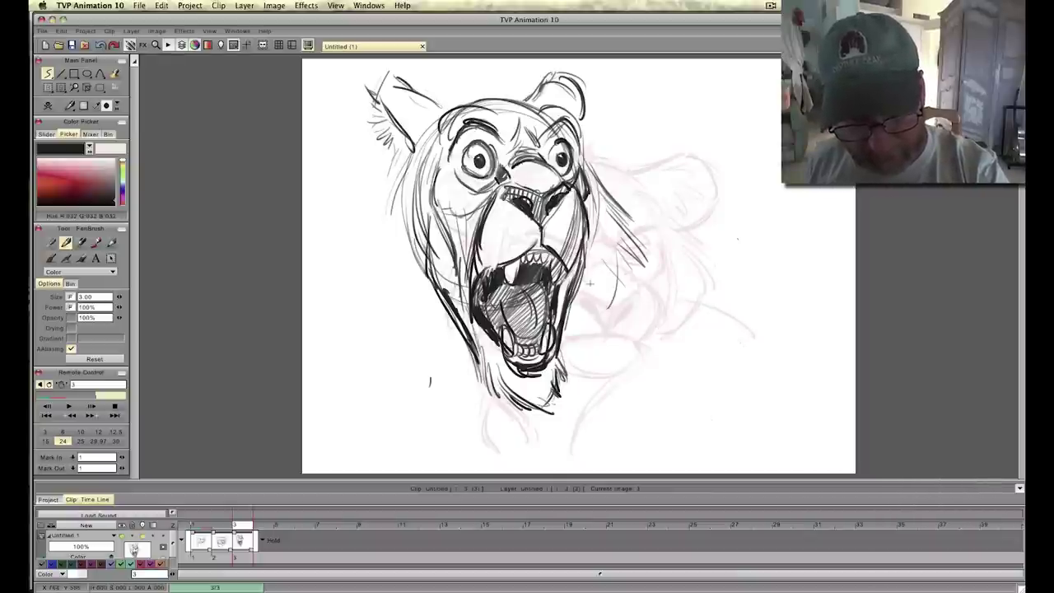
{"action": "left_click_drag", "start_coordinate": [582, 311], "coordinate": [574, 322]}
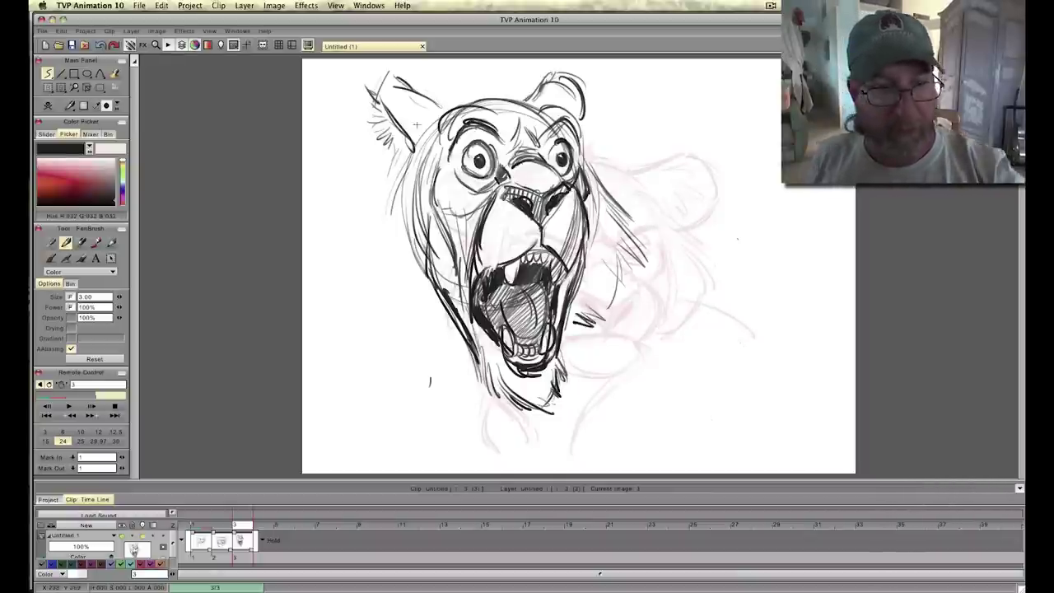
{"action": "mouse_move", "coordinate": [405, 156]}
{"action": "left_mouse_down"}
{"action": "mouse_move", "coordinate": [377, 215]}
{"action": "mouse_move", "coordinate": [397, 287]}
{"action": "mouse_move", "coordinate": [425, 319]}
{"action": "left_mouse_up"}
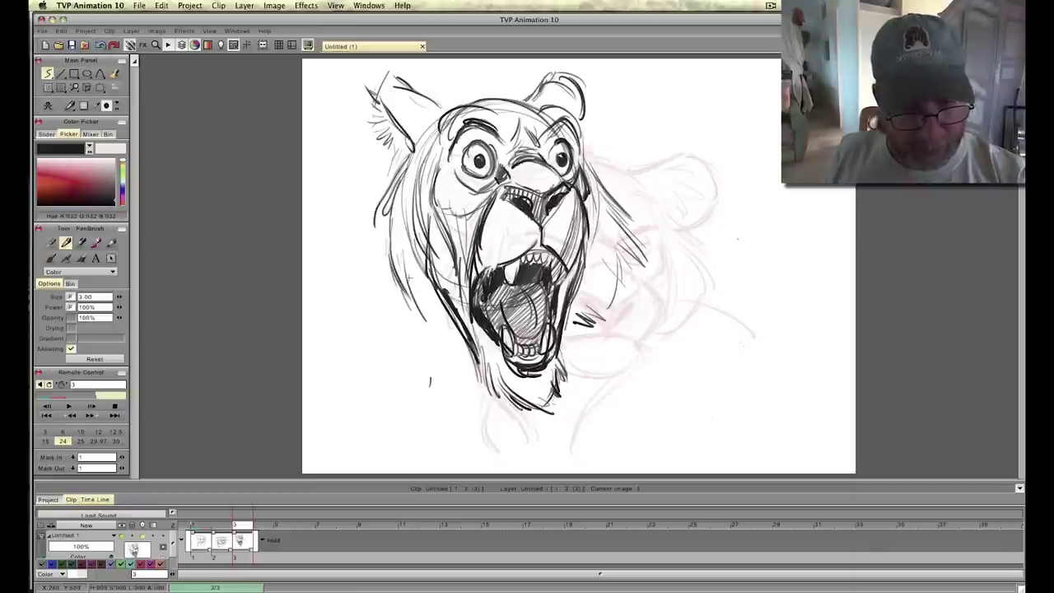
{"action": "left_click_drag", "start_coordinate": [417, 268], "coordinate": [445, 331]}
{"action": "mouse_move", "coordinate": [249, 531]}
{"action": "left_mouse_down"}
{"action": "mouse_move", "coordinate": [201, 532]}
{"action": "mouse_move", "coordinate": [240, 535]}
{"action": "left_mouse_up"}
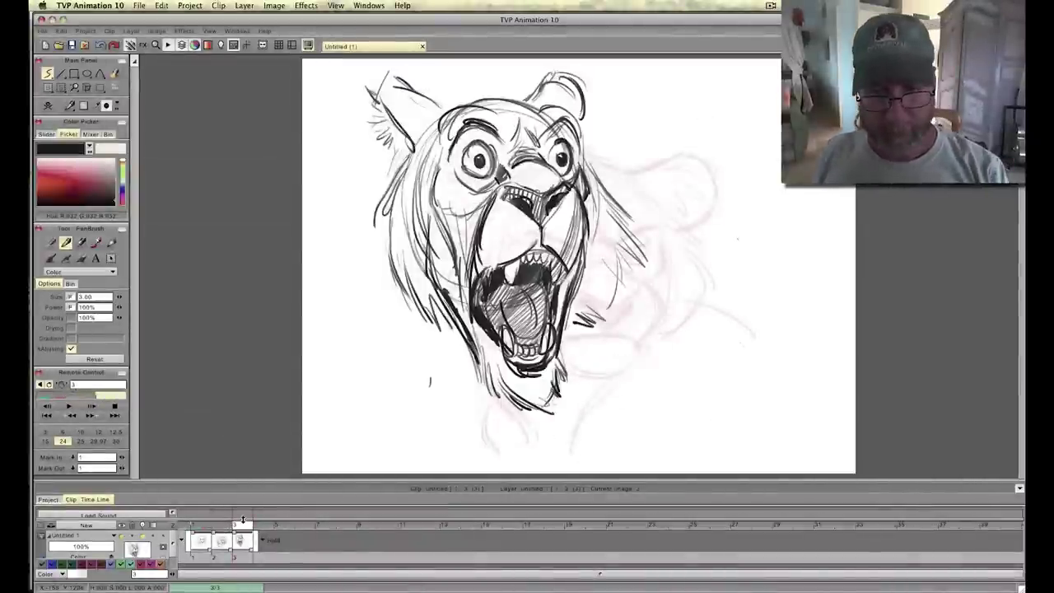
Sketch the sloping back and shoulder line behind the head and a light neck line below the far jaw.
{"action": "left_click_drag", "start_coordinate": [680, 316], "coordinate": [738, 372]}
{"action": "left_click_drag", "start_coordinate": [601, 250], "coordinate": [655, 319]}
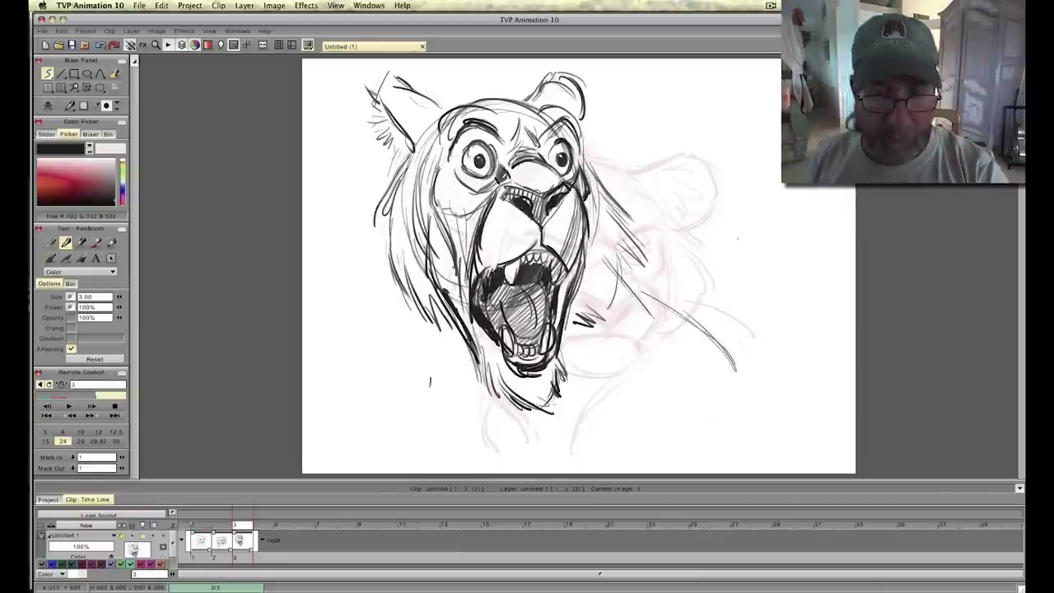
{"action": "left_click_drag", "start_coordinate": [603, 246], "coordinate": [657, 316]}
{"action": "mouse_move", "coordinate": [581, 331]}
{"action": "left_mouse_down"}
{"action": "mouse_move", "coordinate": [564, 428]}
{"action": "mouse_move", "coordinate": [575, 382]}
{"action": "left_mouse_up"}
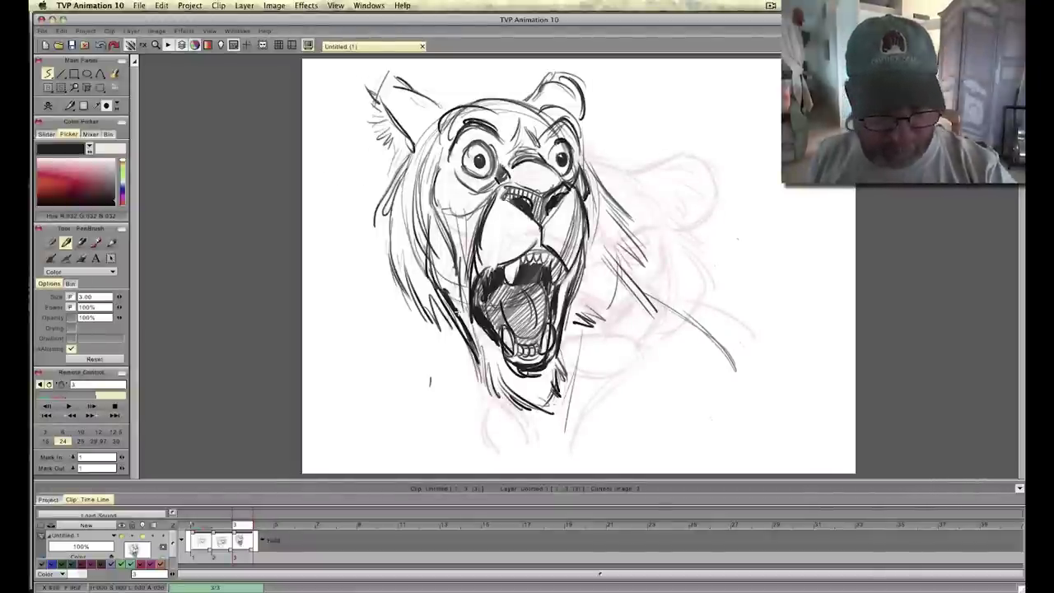
Draw the near side of the neck and chest with long strokes running down from the jaw fur.
{"action": "left_click_drag", "start_coordinate": [433, 291], "coordinate": [466, 426]}
{"action": "left_click_drag", "start_coordinate": [440, 347], "coordinate": [467, 428]}
{"action": "left_click_drag", "start_coordinate": [442, 367], "coordinate": [450, 457]}
{"action": "left_click_drag", "start_coordinate": [437, 391], "coordinate": [453, 454]}
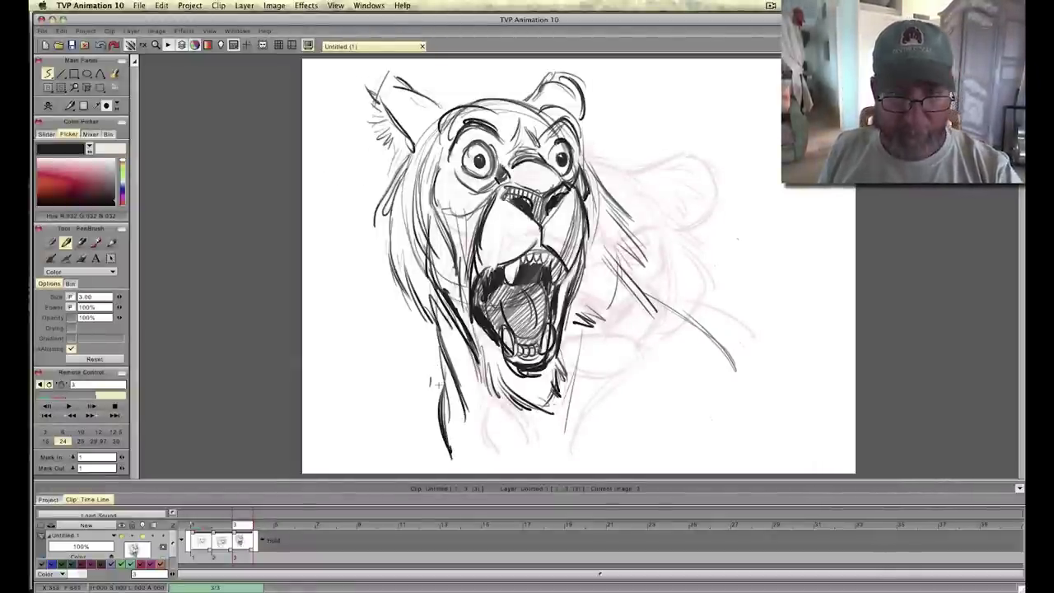
{"action": "mouse_move", "coordinate": [435, 380]}
{"action": "left_mouse_down"}
{"action": "mouse_move", "coordinate": [456, 466]}
{"action": "mouse_move", "coordinate": [494, 438]}
{"action": "left_mouse_up"}
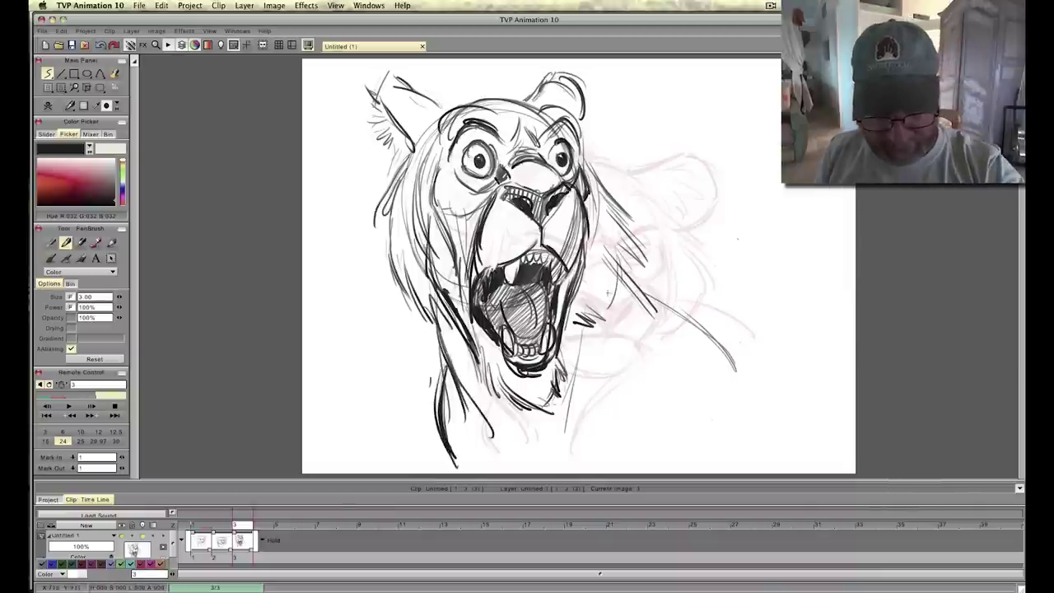
Draw the far side of the neck, thicken the shoulder line, and scrub the timeline to compare the frames.
{"action": "left_click_drag", "start_coordinate": [601, 310], "coordinate": [582, 378]}
{"action": "left_click_drag", "start_coordinate": [594, 343], "coordinate": [560, 440]}
{"action": "left_click_drag", "start_coordinate": [615, 318], "coordinate": [555, 445]}
{"action": "left_click_drag", "start_coordinate": [601, 362], "coordinate": [550, 457]}
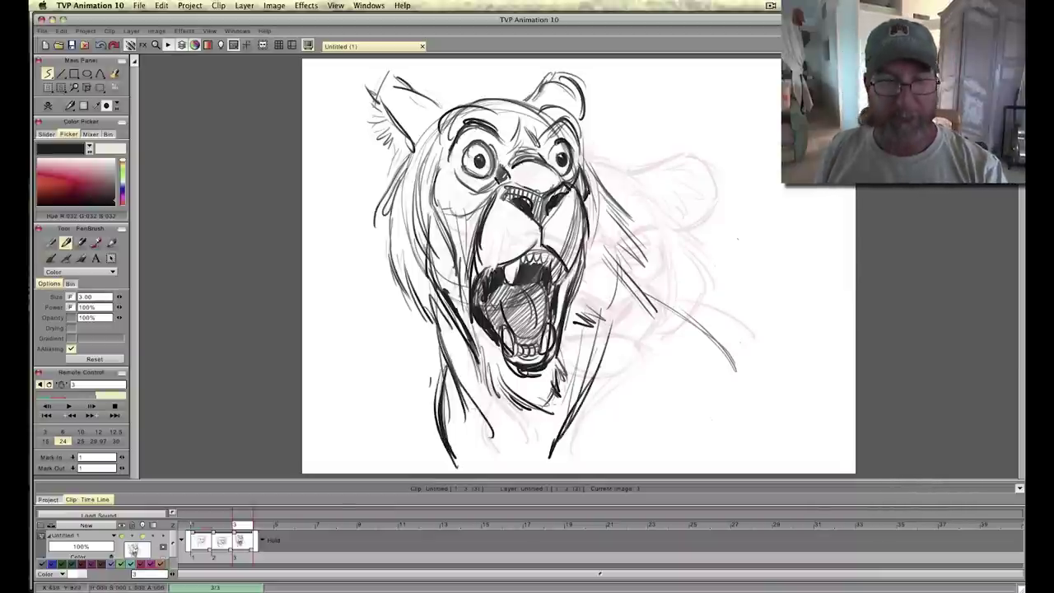
{"action": "left_click_drag", "start_coordinate": [624, 273], "coordinate": [716, 389]}
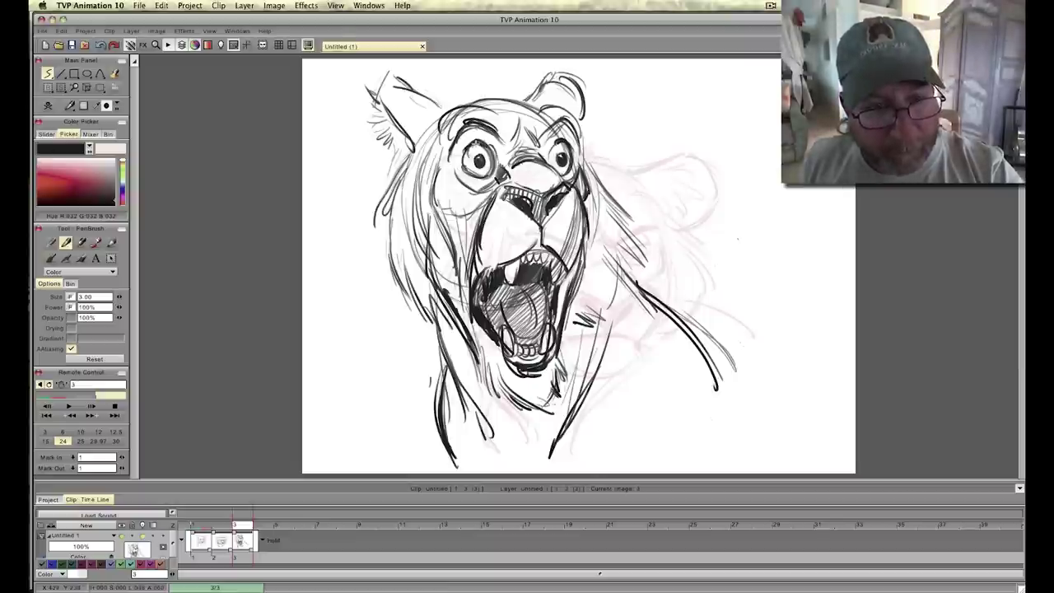
{"action": "left_click", "coordinate": [227, 527]}
{"action": "mouse_move", "coordinate": [227, 527]}
{"action": "left_mouse_down"}
{"action": "mouse_move", "coordinate": [245, 528]}
{"action": "mouse_move", "coordinate": [195, 534]}
{"action": "mouse_move", "coordinate": [239, 536]}
{"action": "left_mouse_up"}
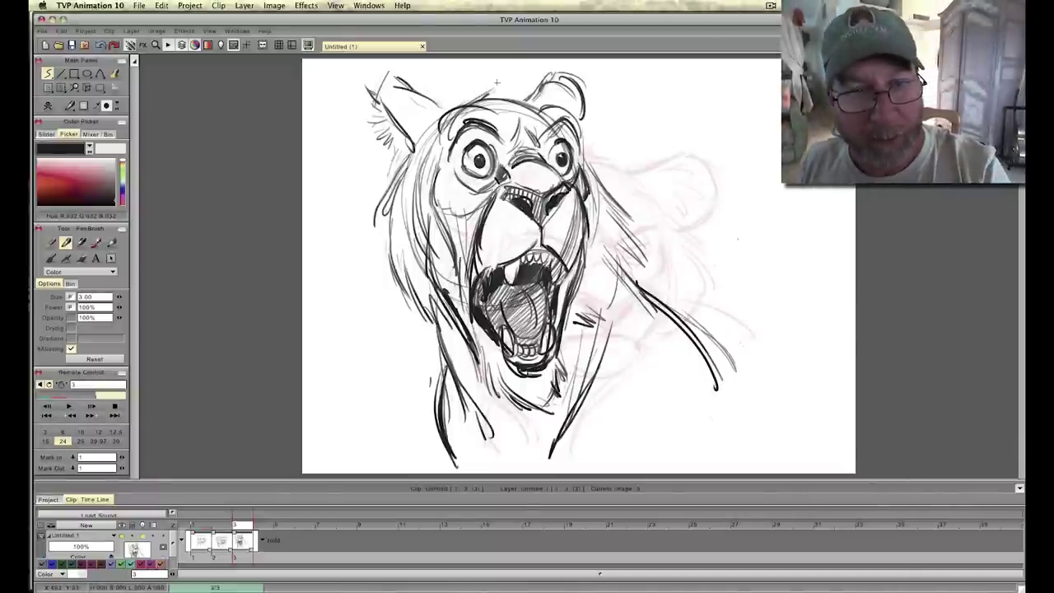
Reinforce the head outline with a tuft on the crown, and add more fur strokes to the ruff on both sides.
{"action": "mouse_move", "coordinate": [496, 82]}
{"action": "left_mouse_down"}
{"action": "mouse_move", "coordinate": [492, 98]}
{"action": "mouse_move", "coordinate": [541, 118]}
{"action": "mouse_move", "coordinate": [454, 121]}
{"action": "mouse_move", "coordinate": [431, 199]}
{"action": "mouse_move", "coordinate": [455, 244]}
{"action": "left_mouse_up"}
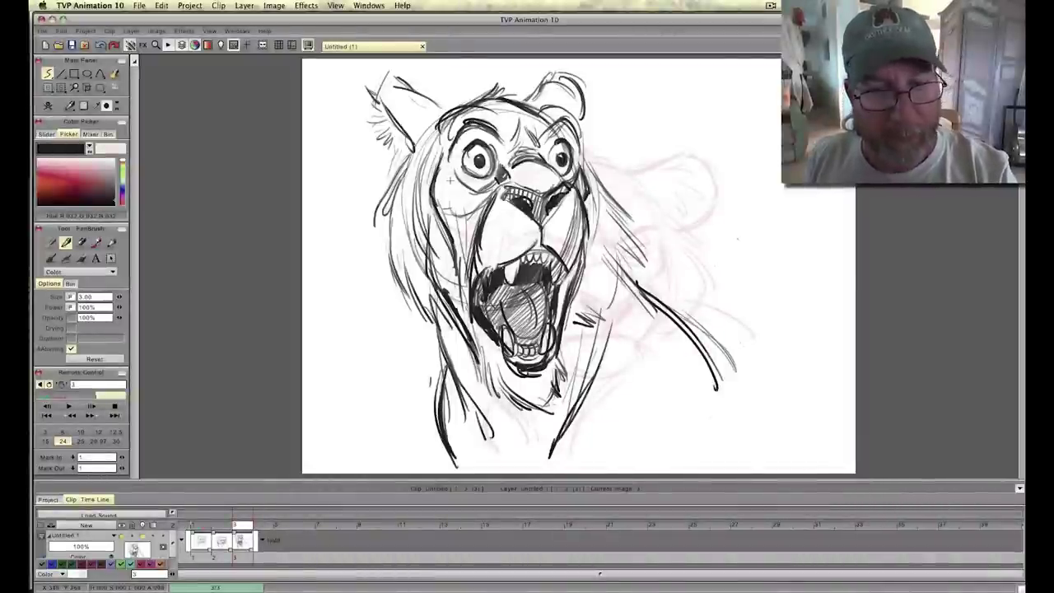
{"action": "left_click_drag", "start_coordinate": [582, 162], "coordinate": [588, 195]}
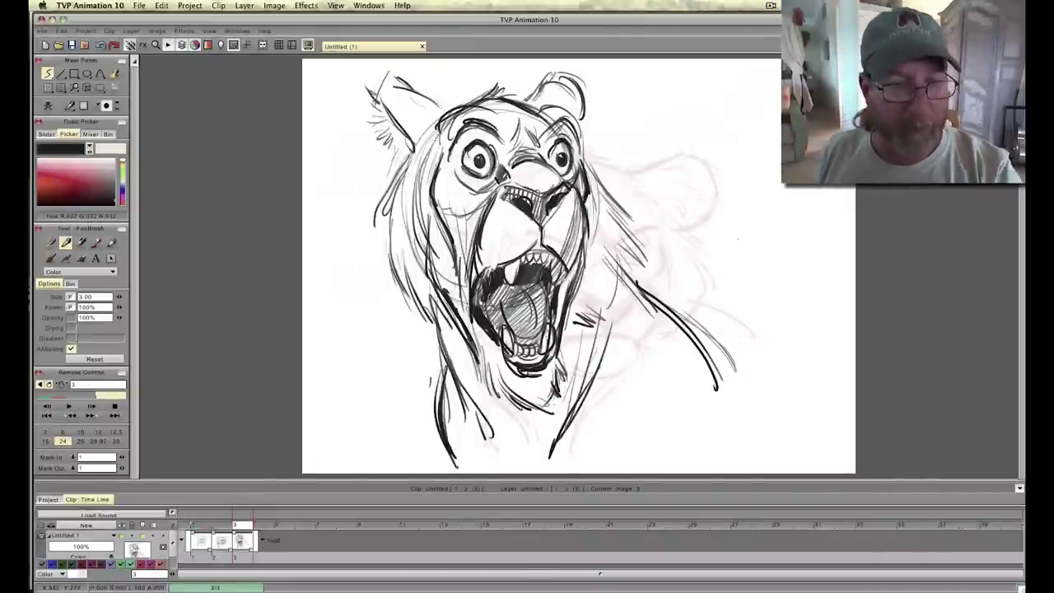
{"action": "left_click_drag", "start_coordinate": [385, 232], "coordinate": [401, 183]}
{"action": "left_click_drag", "start_coordinate": [394, 245], "coordinate": [416, 174]}
{"action": "left_click_drag", "start_coordinate": [425, 277], "coordinate": [407, 213]}
{"action": "left_click_drag", "start_coordinate": [604, 204], "coordinate": [632, 230]}
{"action": "left_click_drag", "start_coordinate": [605, 210], "coordinate": [641, 254]}
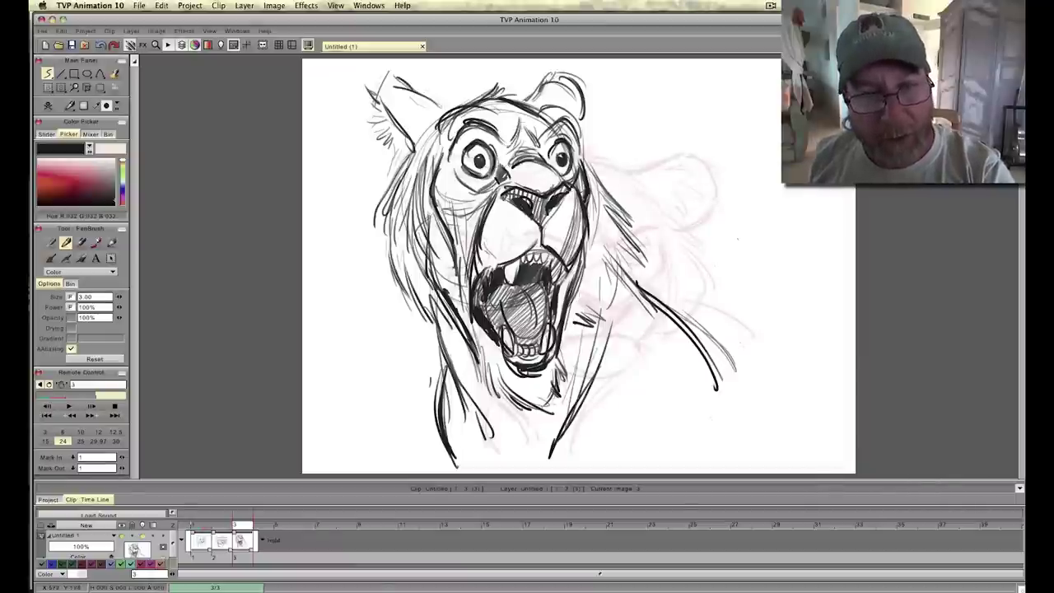
Add strokes to the forehead, darken the near ear's edges, and thicken the ruff below it.
{"action": "left_click_drag", "start_coordinate": [537, 112], "coordinate": [486, 97]}
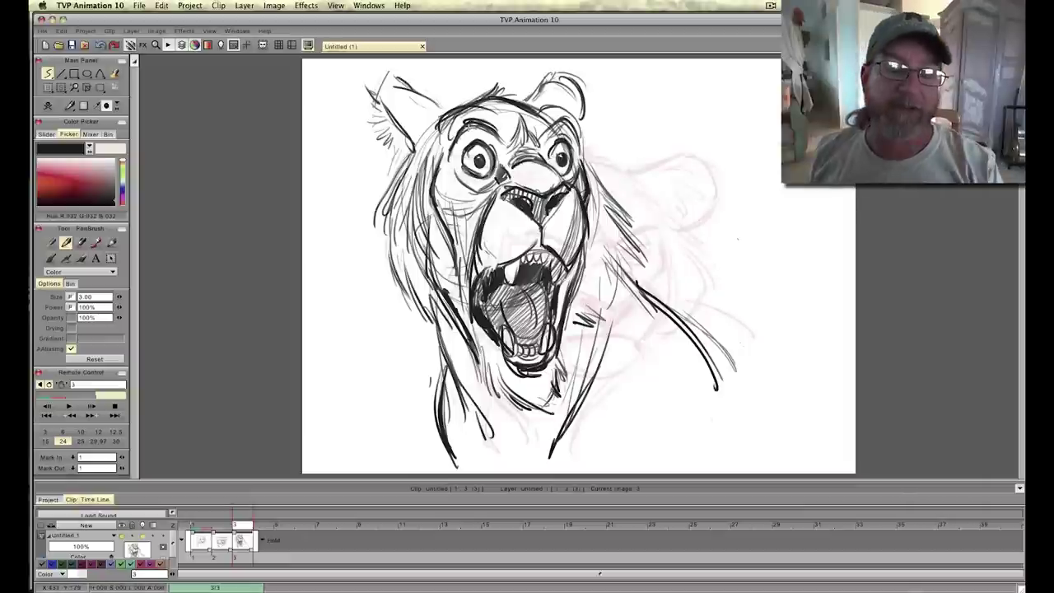
{"action": "left_click_drag", "start_coordinate": [405, 84], "coordinate": [447, 109]}
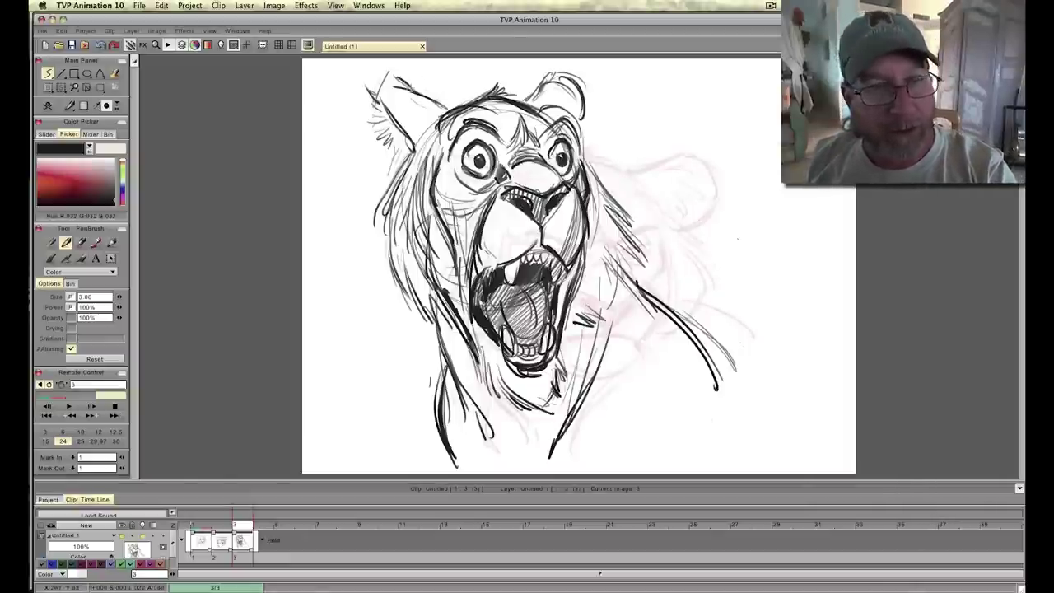
{"action": "mouse_move", "coordinate": [376, 98]}
{"action": "left_mouse_down"}
{"action": "mouse_move", "coordinate": [412, 149]}
{"action": "mouse_move", "coordinate": [398, 136]}
{"action": "left_mouse_up"}
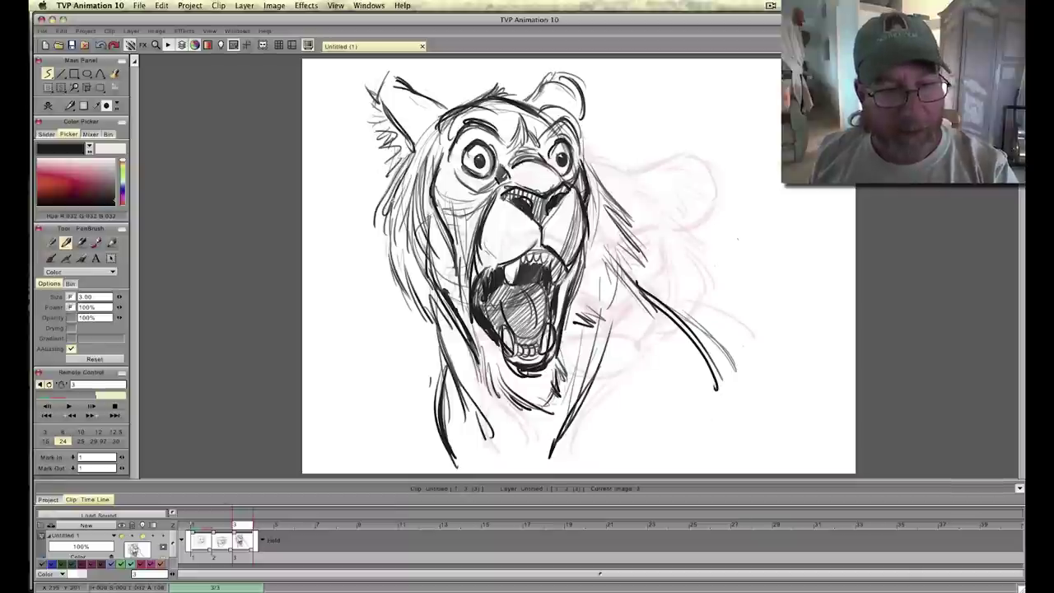
{"action": "mouse_move", "coordinate": [397, 214]}
{"action": "left_mouse_down"}
{"action": "mouse_move", "coordinate": [384, 262]}
{"action": "mouse_move", "coordinate": [422, 307]}
{"action": "left_mouse_up"}
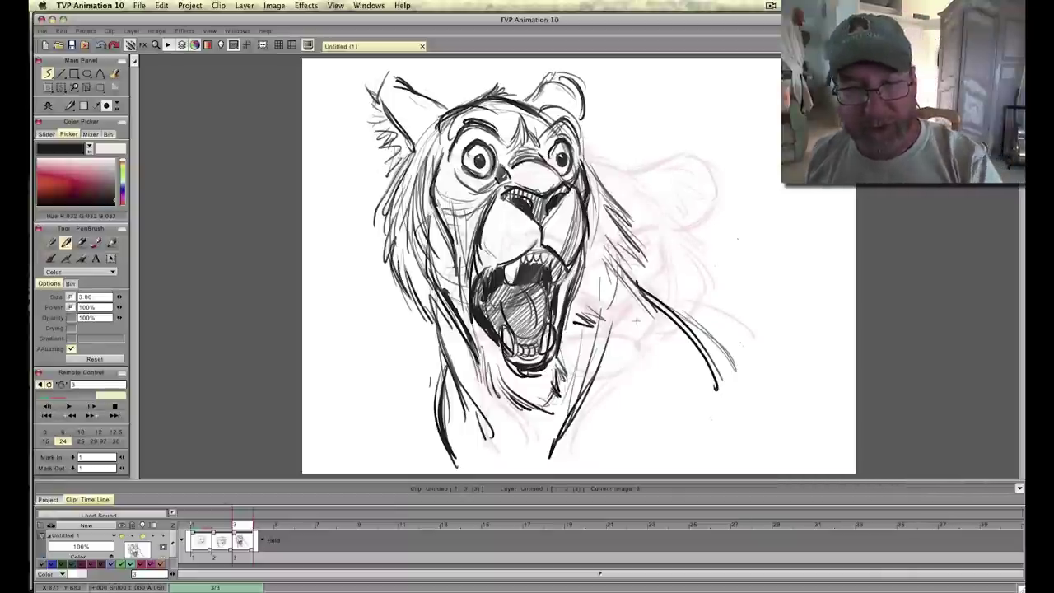
Darken the fur along the jaw and chin, and scrub through the three frames to review the roar.
{"action": "mouse_move", "coordinate": [478, 356]}
{"action": "left_mouse_down"}
{"action": "mouse_move", "coordinate": [482, 383]}
{"action": "mouse_move", "coordinate": [538, 414]}
{"action": "left_mouse_up"}
{"action": "left_click_drag", "start_coordinate": [562, 364], "coordinate": [551, 396]}
{"action": "left_click_drag", "start_coordinate": [556, 390], "coordinate": [542, 405]}
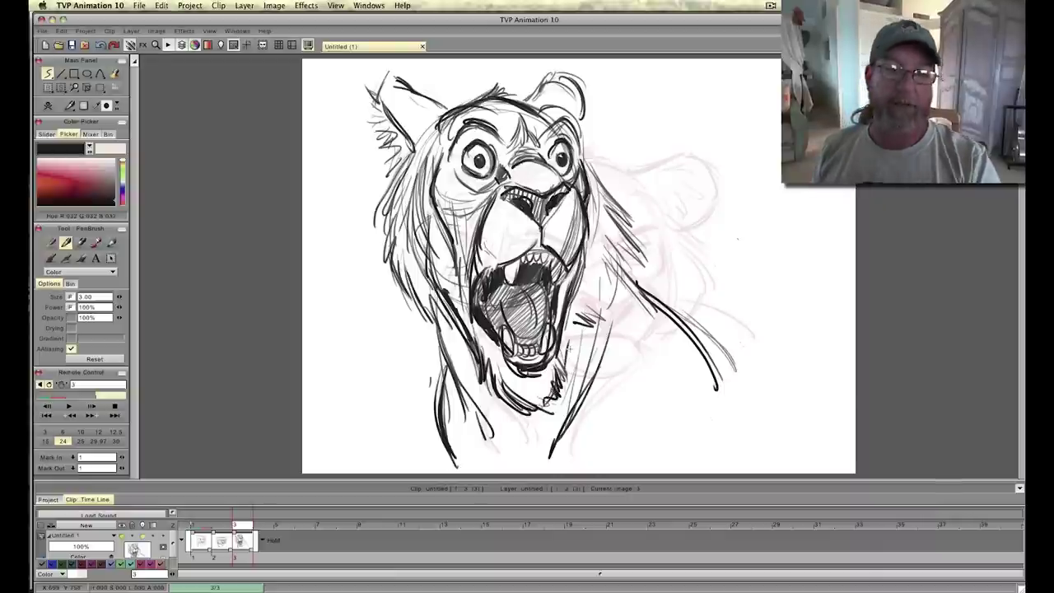
{"action": "mouse_move", "coordinate": [241, 525]}
{"action": "left_mouse_down"}
{"action": "mouse_move", "coordinate": [222, 527]}
{"action": "mouse_move", "coordinate": [249, 529]}
{"action": "mouse_move", "coordinate": [221, 528]}
{"action": "mouse_move", "coordinate": [245, 531]}
{"action": "left_mouse_up"}
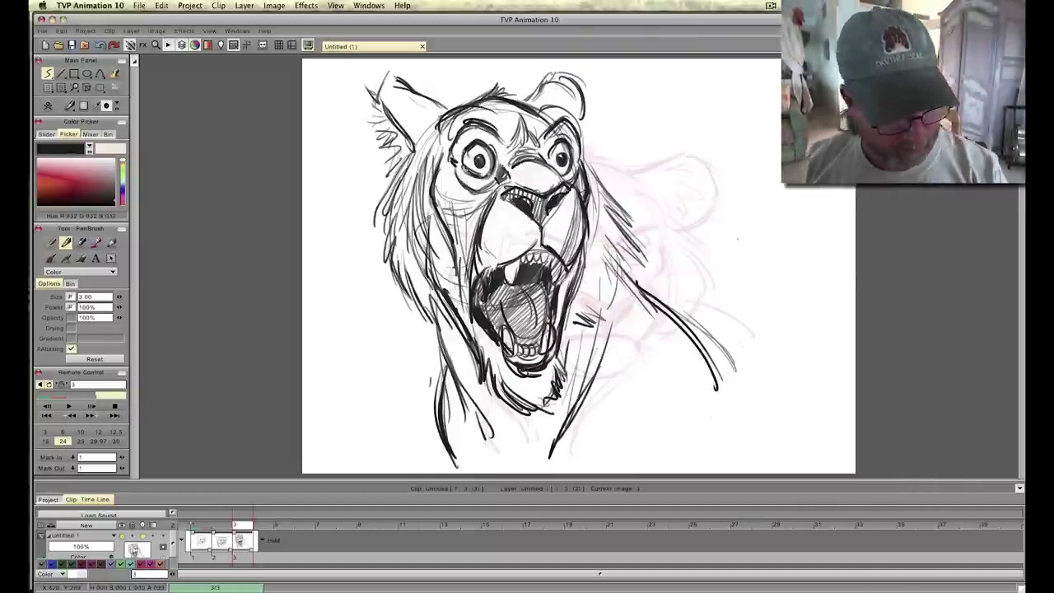
{"action": "left_click_drag", "start_coordinate": [206, 530], "coordinate": [238, 539]}
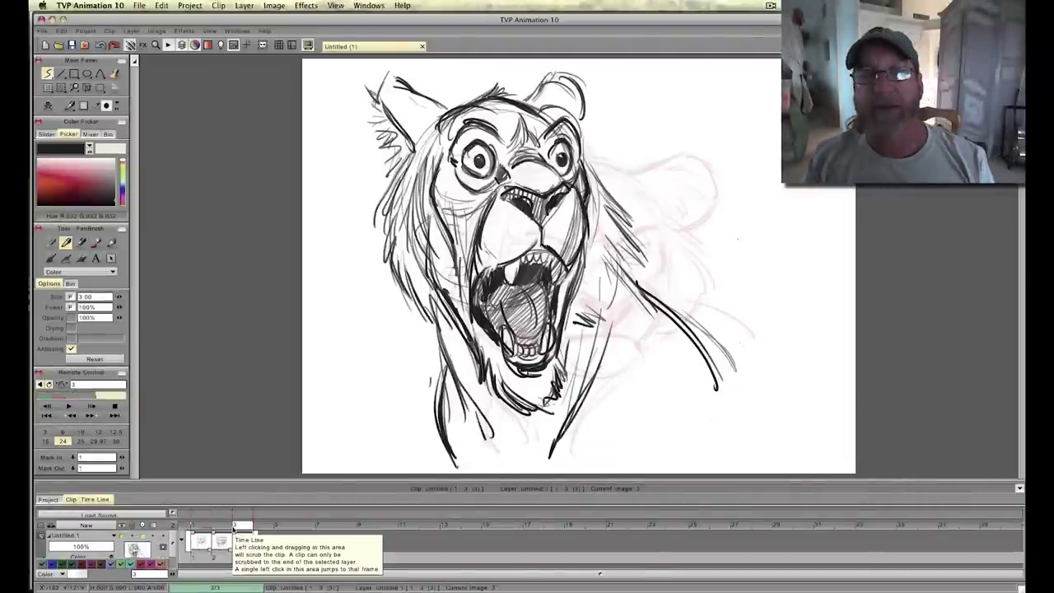